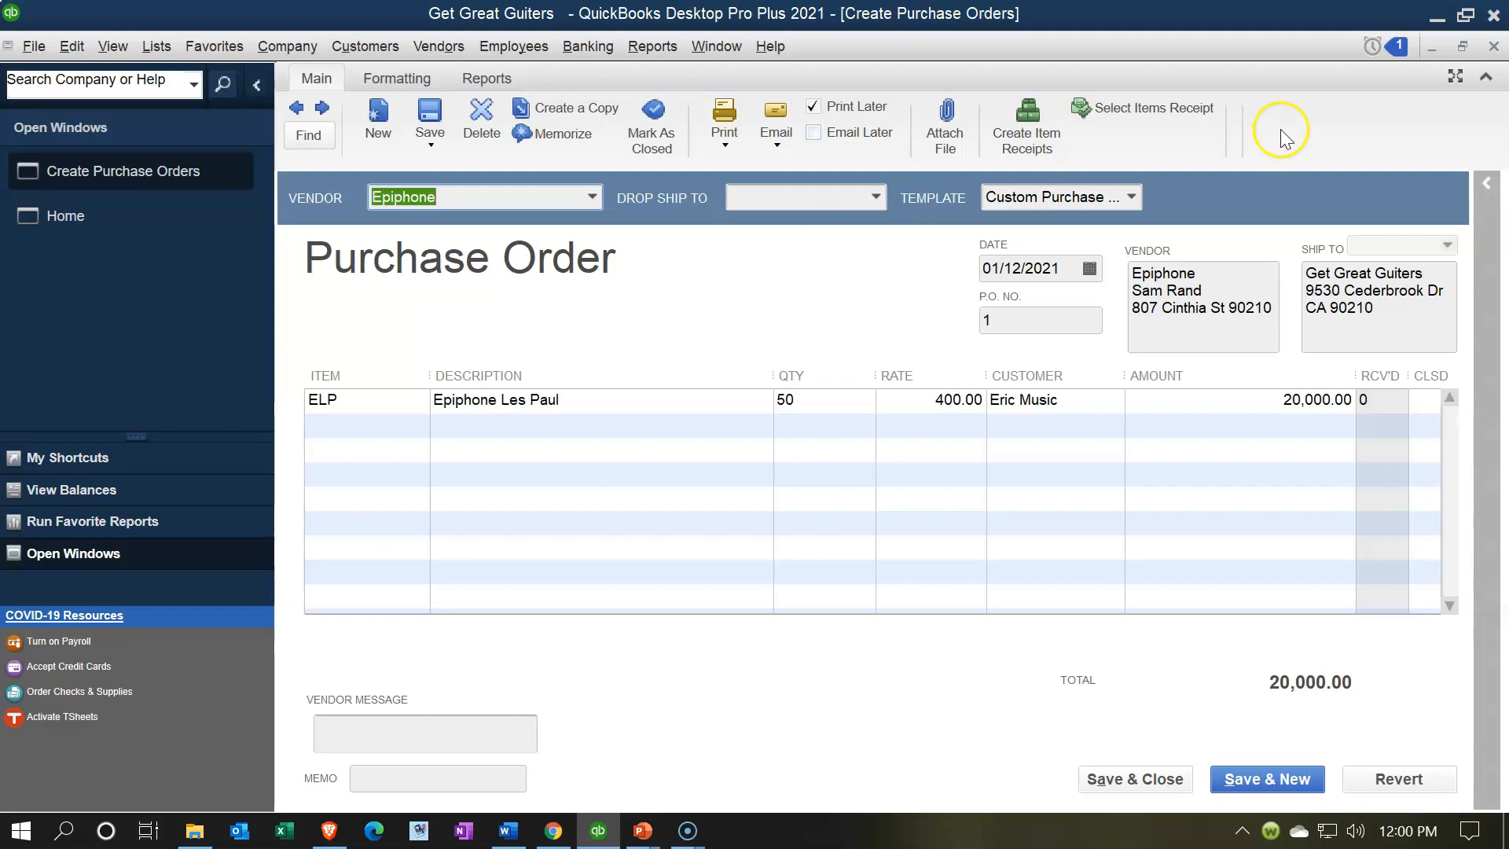
# Step: Close the Epiphone purchase order and view the available options for receiving inventory
pyautogui.click(1493, 47)
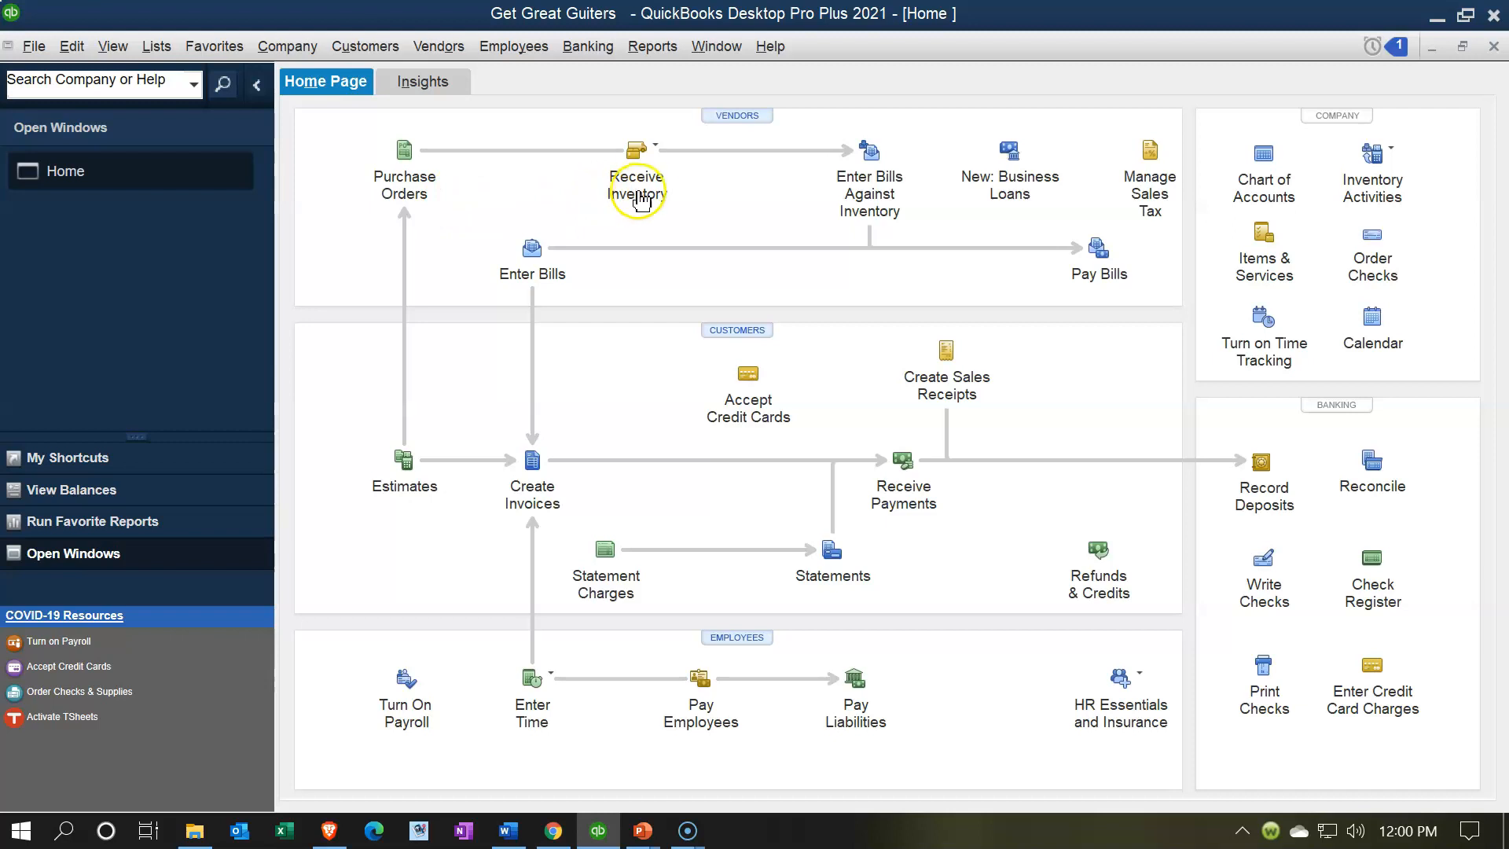
pyautogui.click(656, 150)
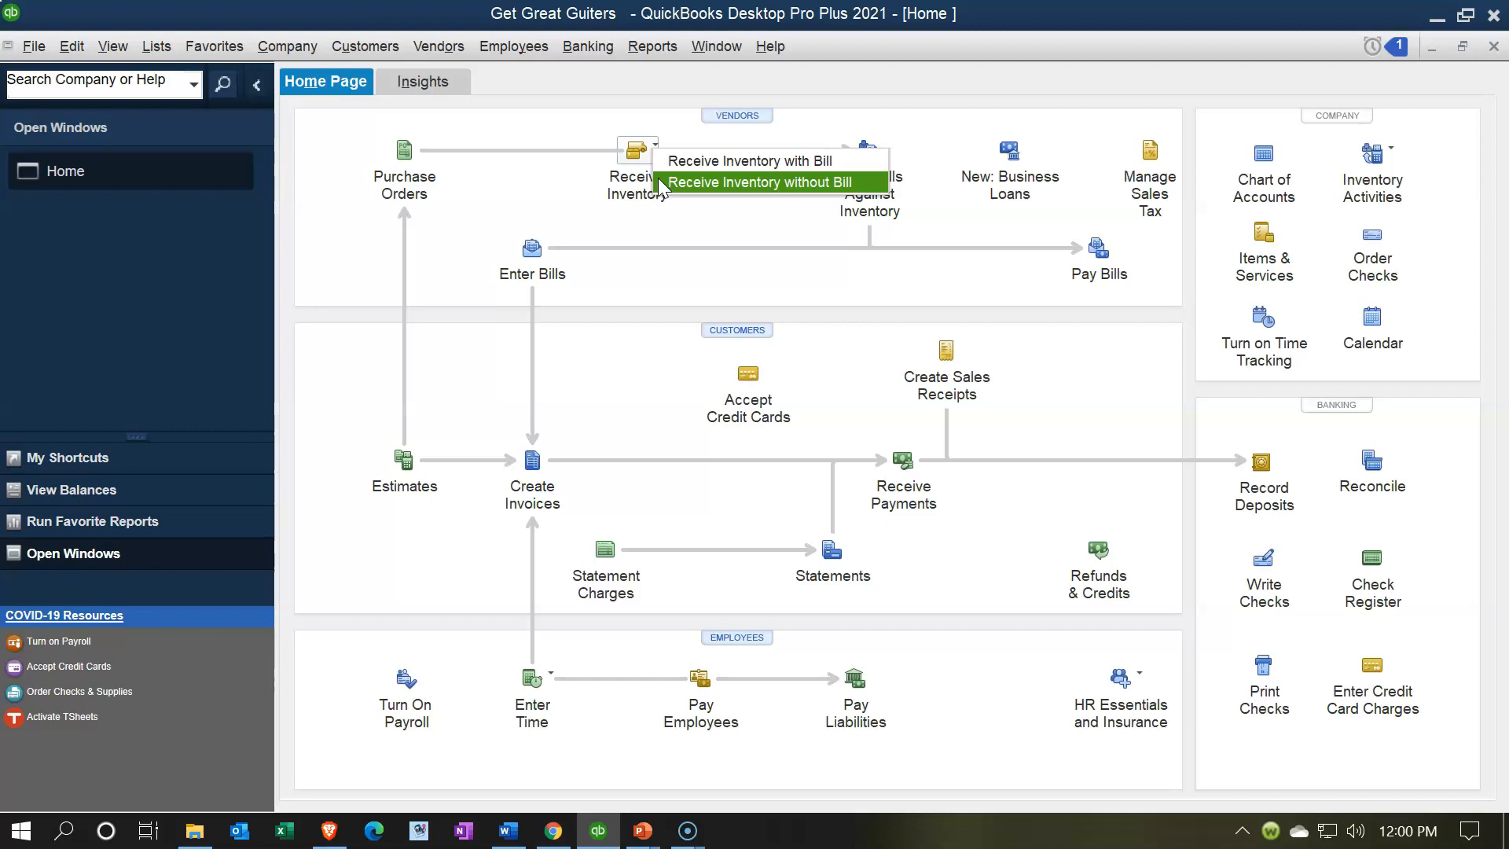
pyautogui.click(818, 283)
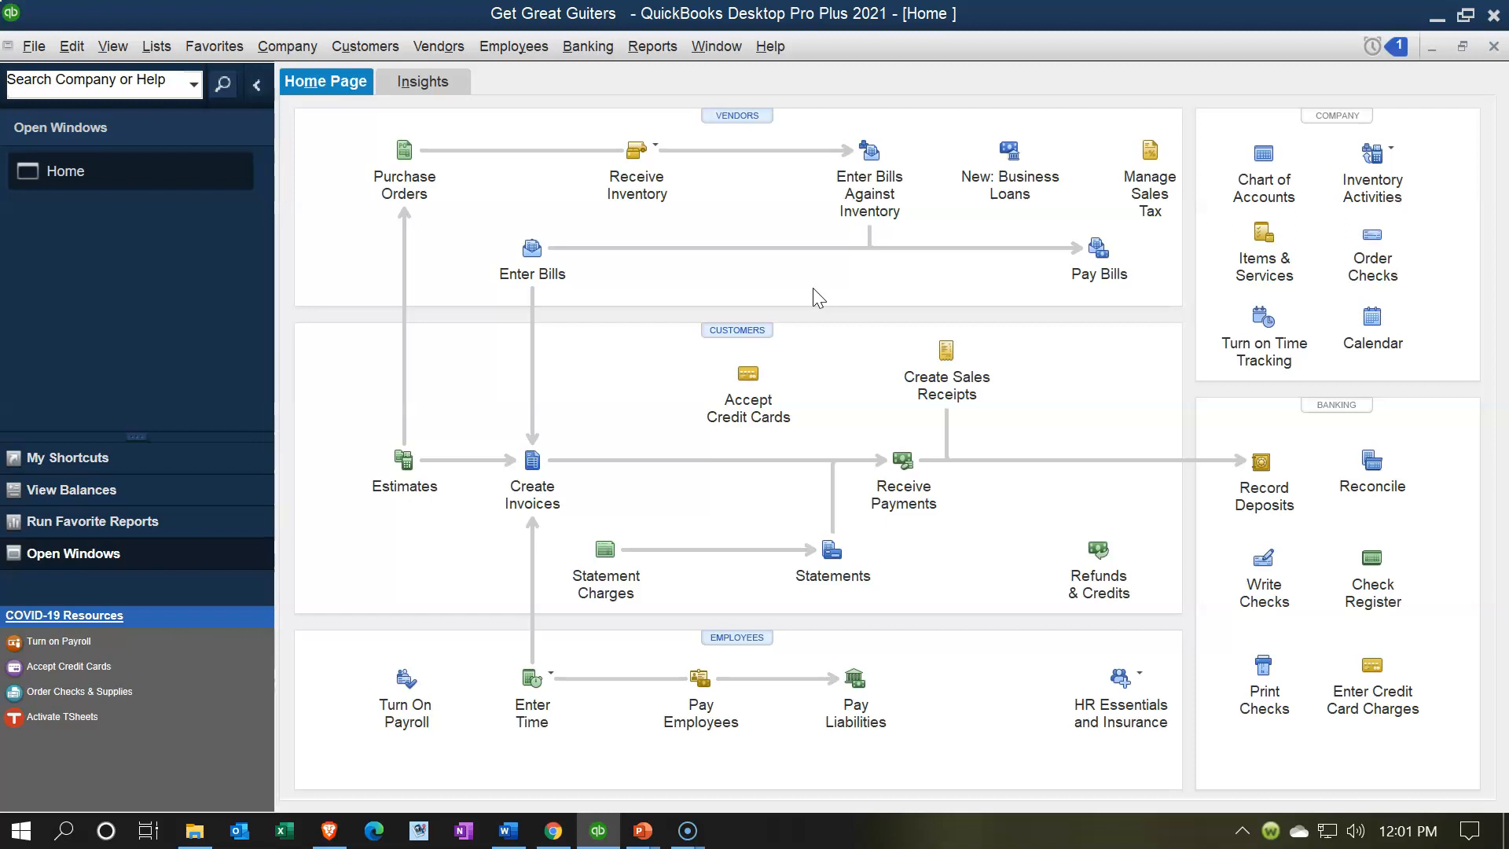
pyautogui.click(716, 214)
pyautogui.click(1061, 510)
pyautogui.click(1258, 562)
# Step: Start a new check from the Checking account and date it 01/14/2021
pyautogui.click(590, 49)
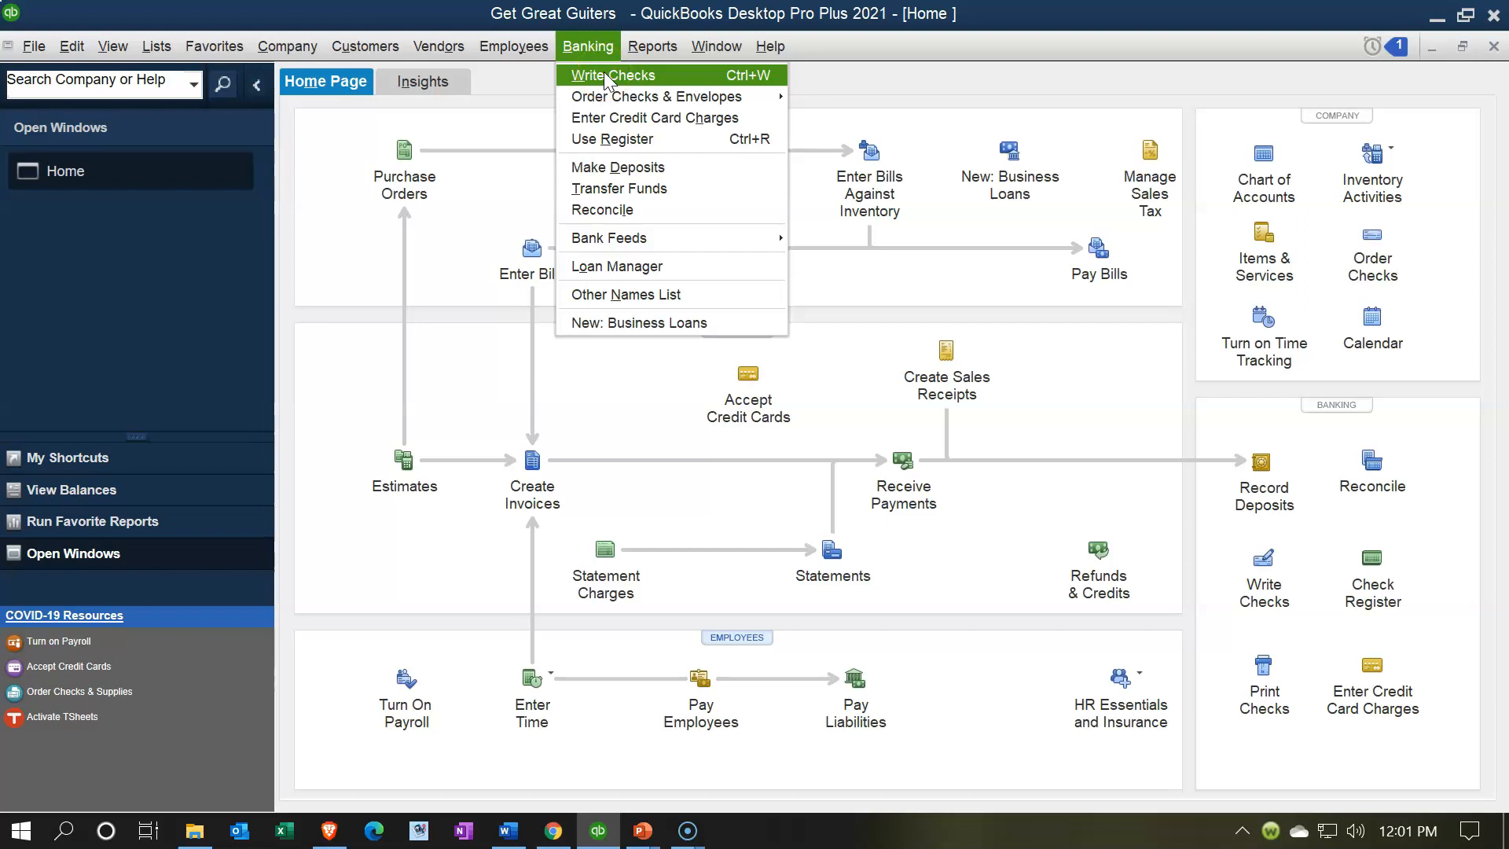
pyautogui.click(608, 76)
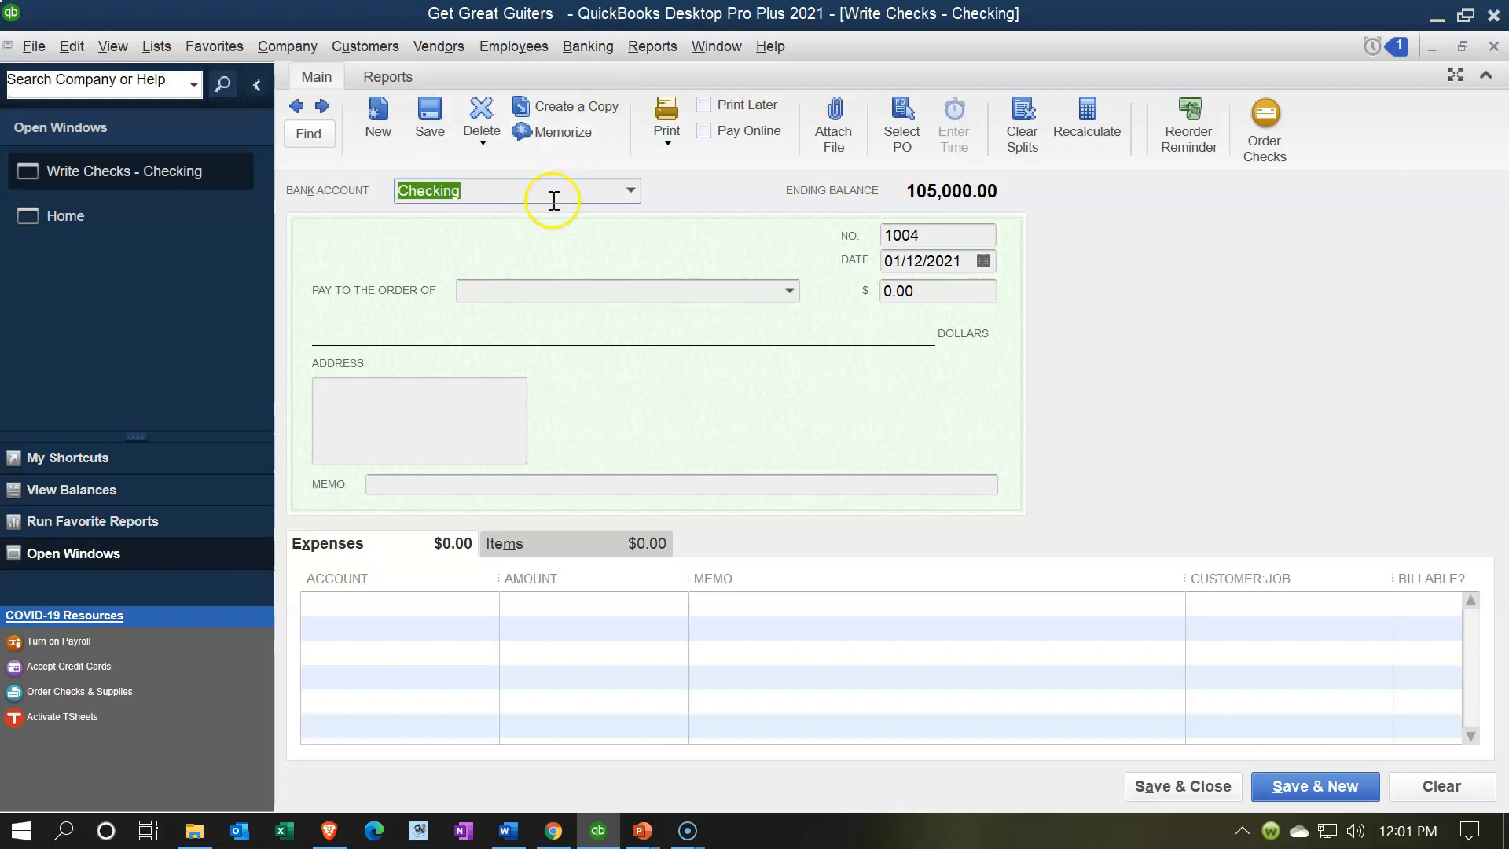
pyautogui.press('Tab')
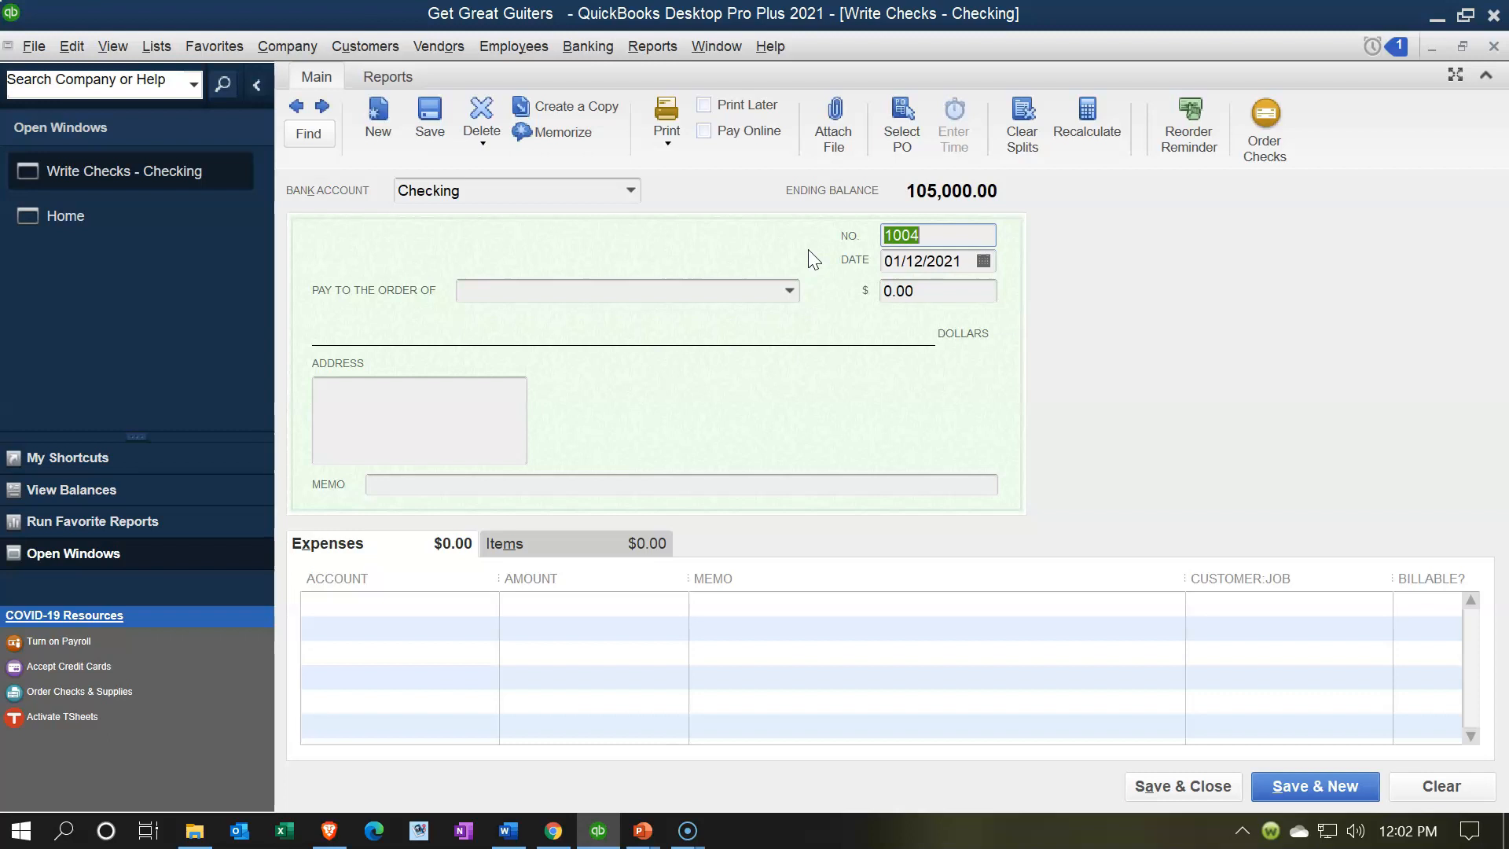
pyautogui.press('Tab')
pyautogui.press('+')
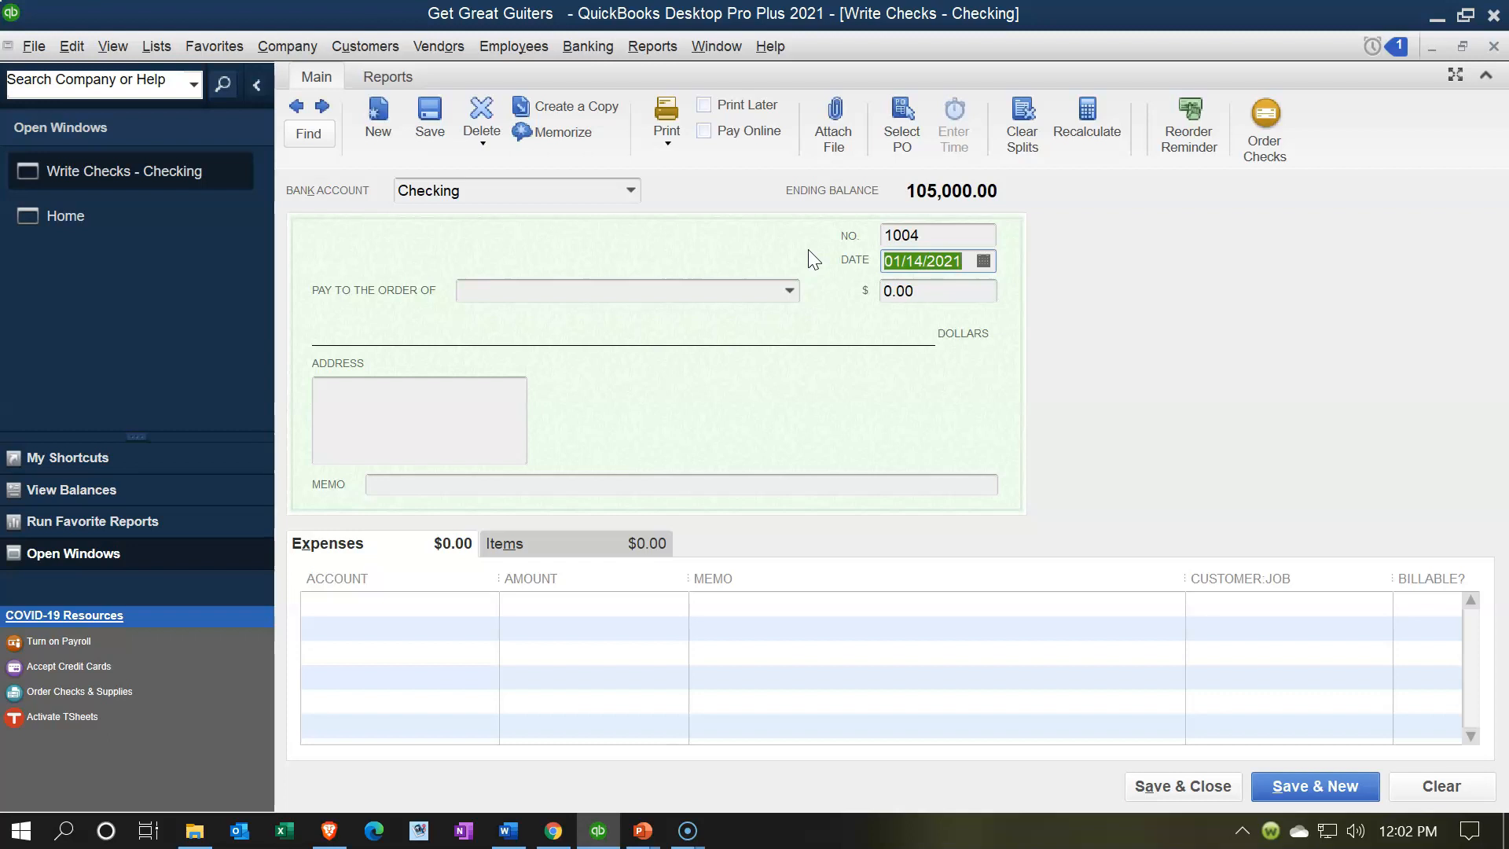
pyautogui.press('Tab')
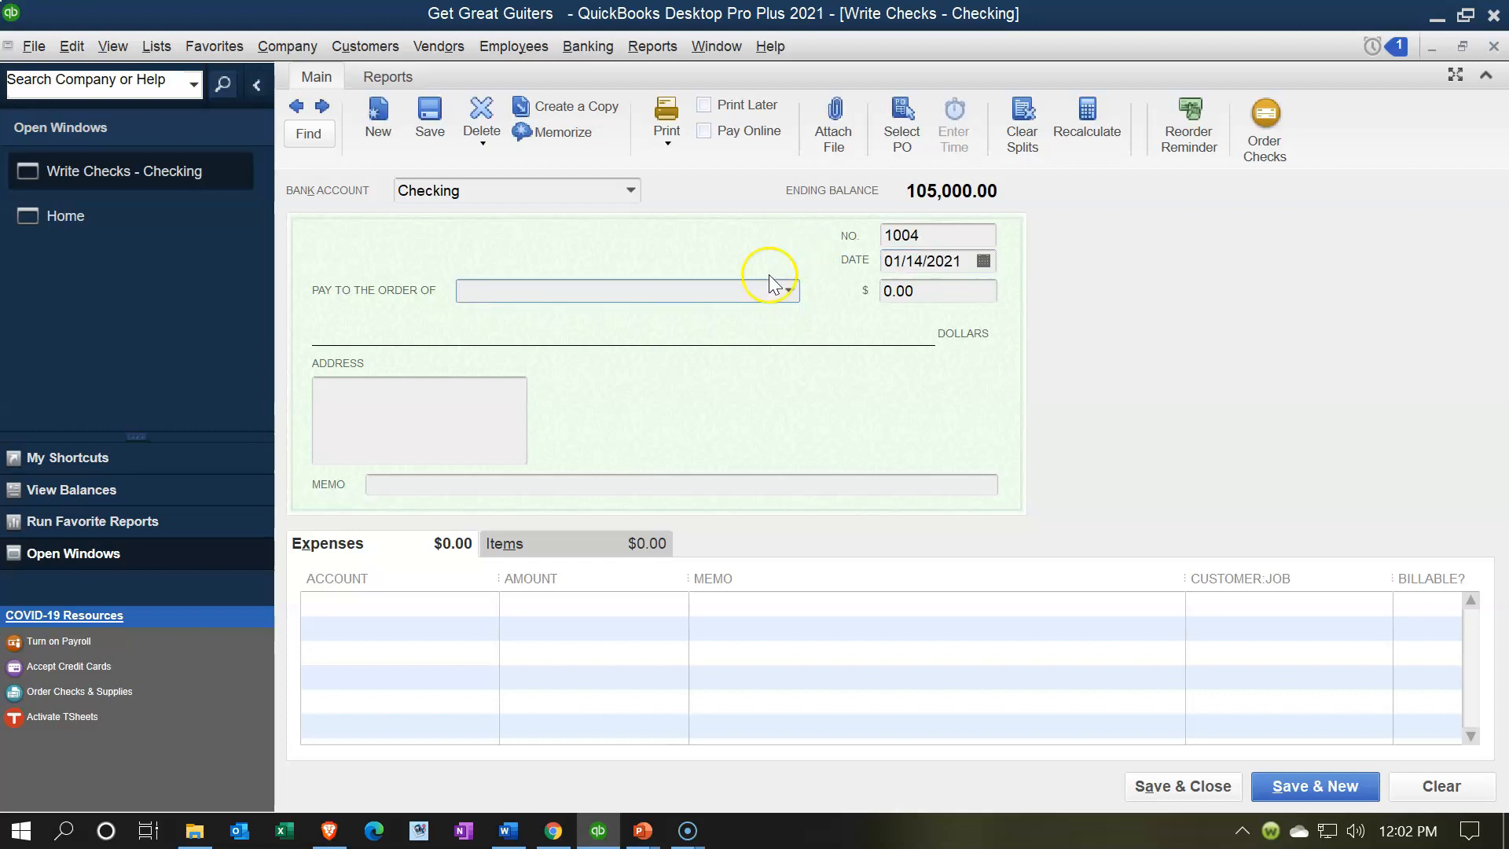
# Step: Make the check payable to Epiphone and receive against its open purchase order no. 1 dated 01/12/2021
pyautogui.click(789, 290)
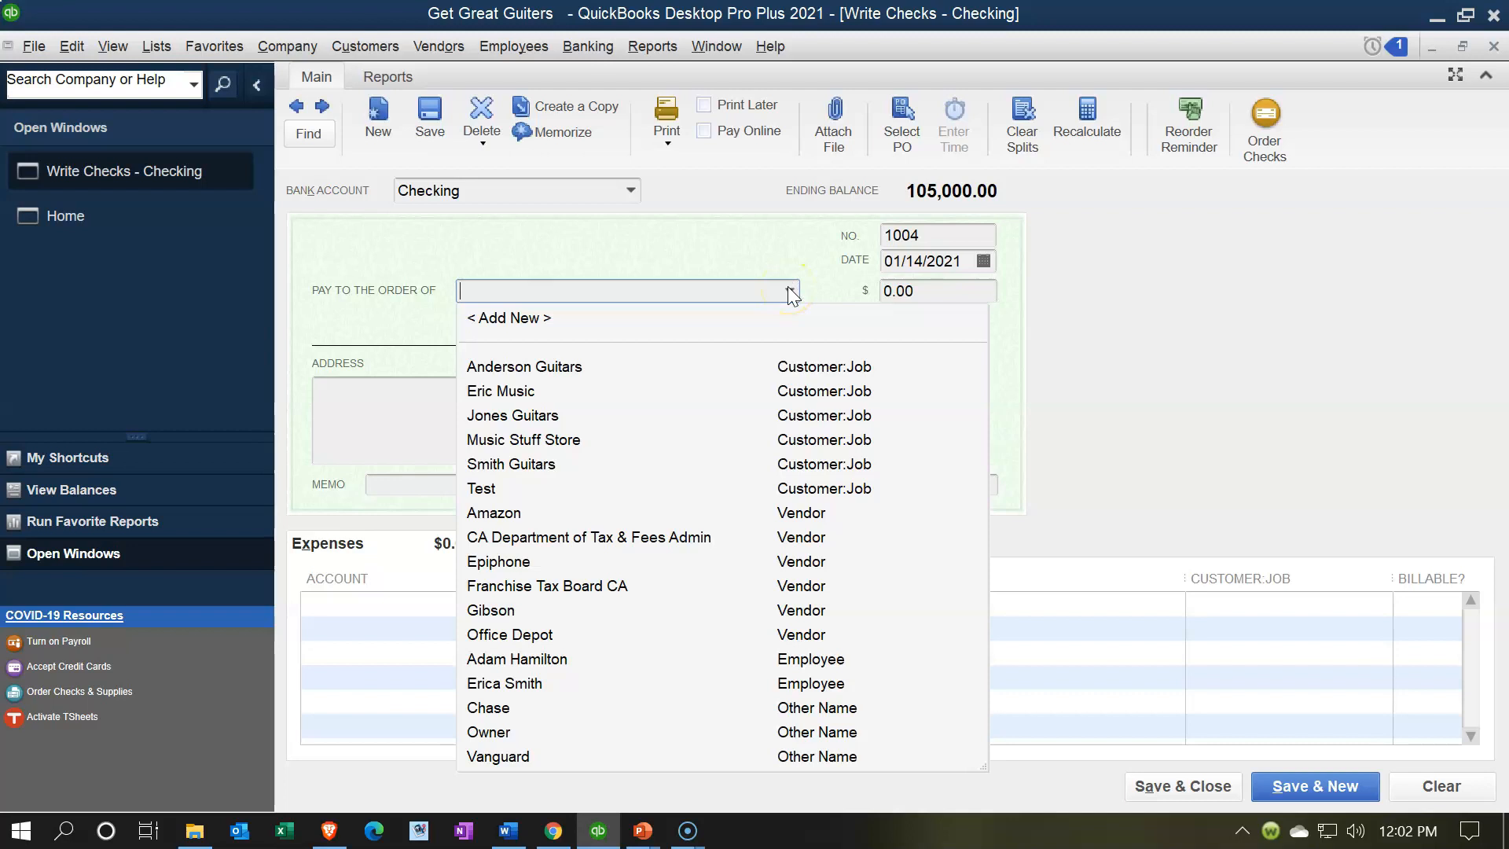
pyautogui.write('Epiphone')
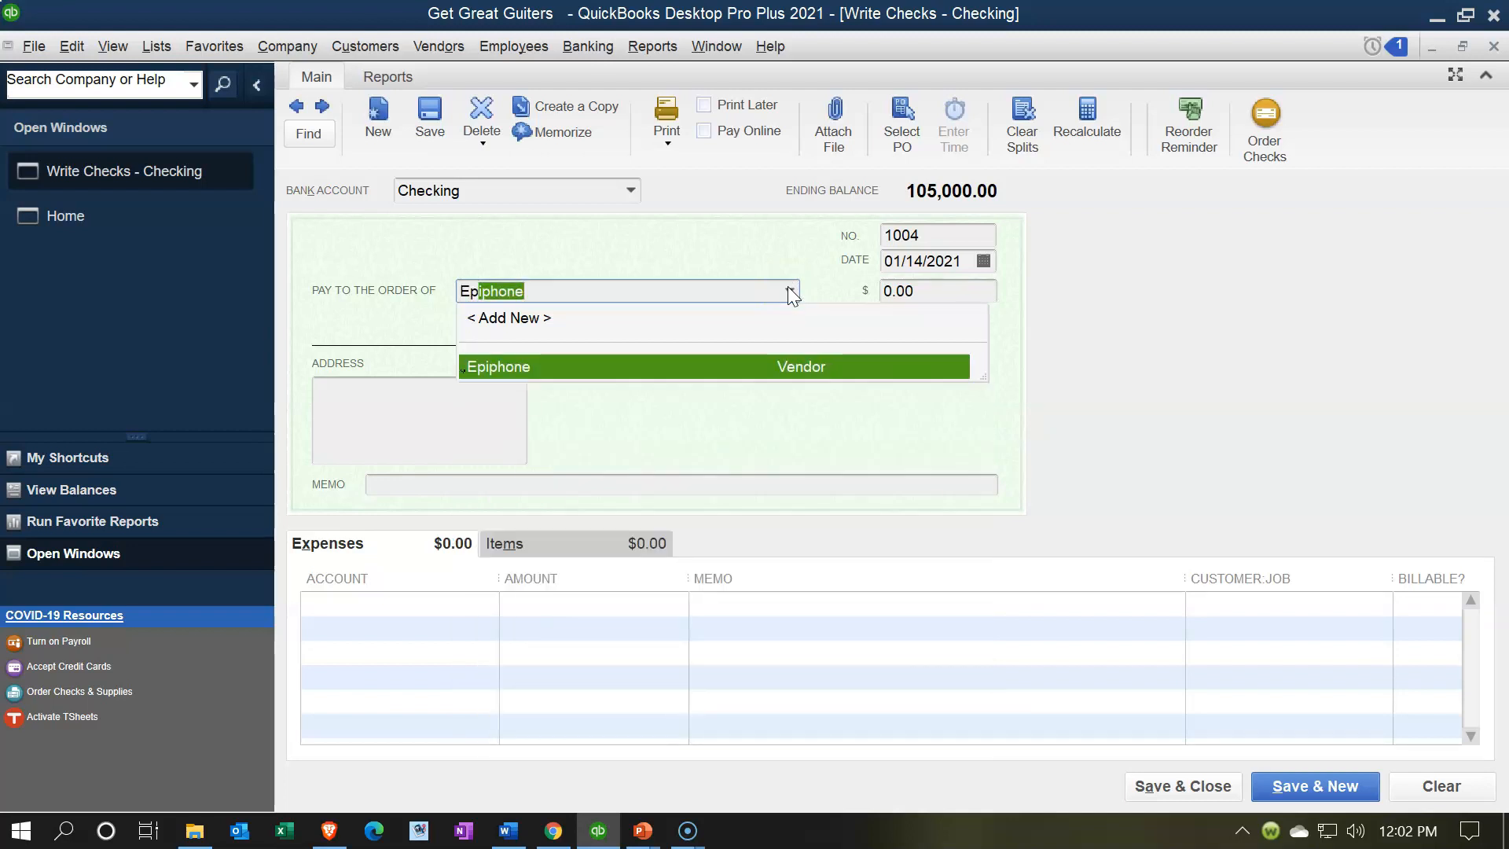
pyautogui.press('Tab')
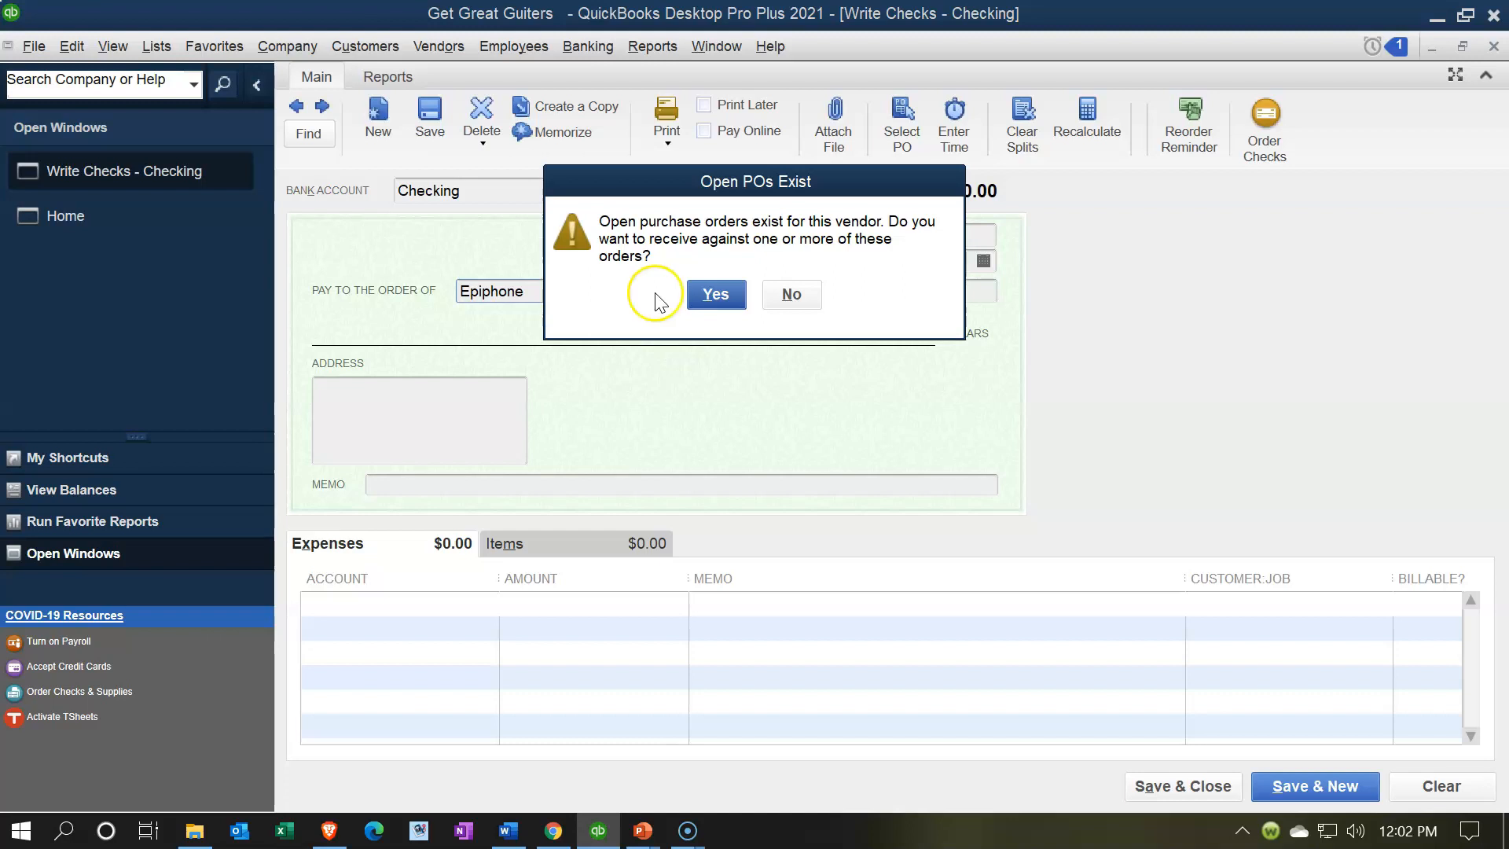
pyautogui.click(699, 295)
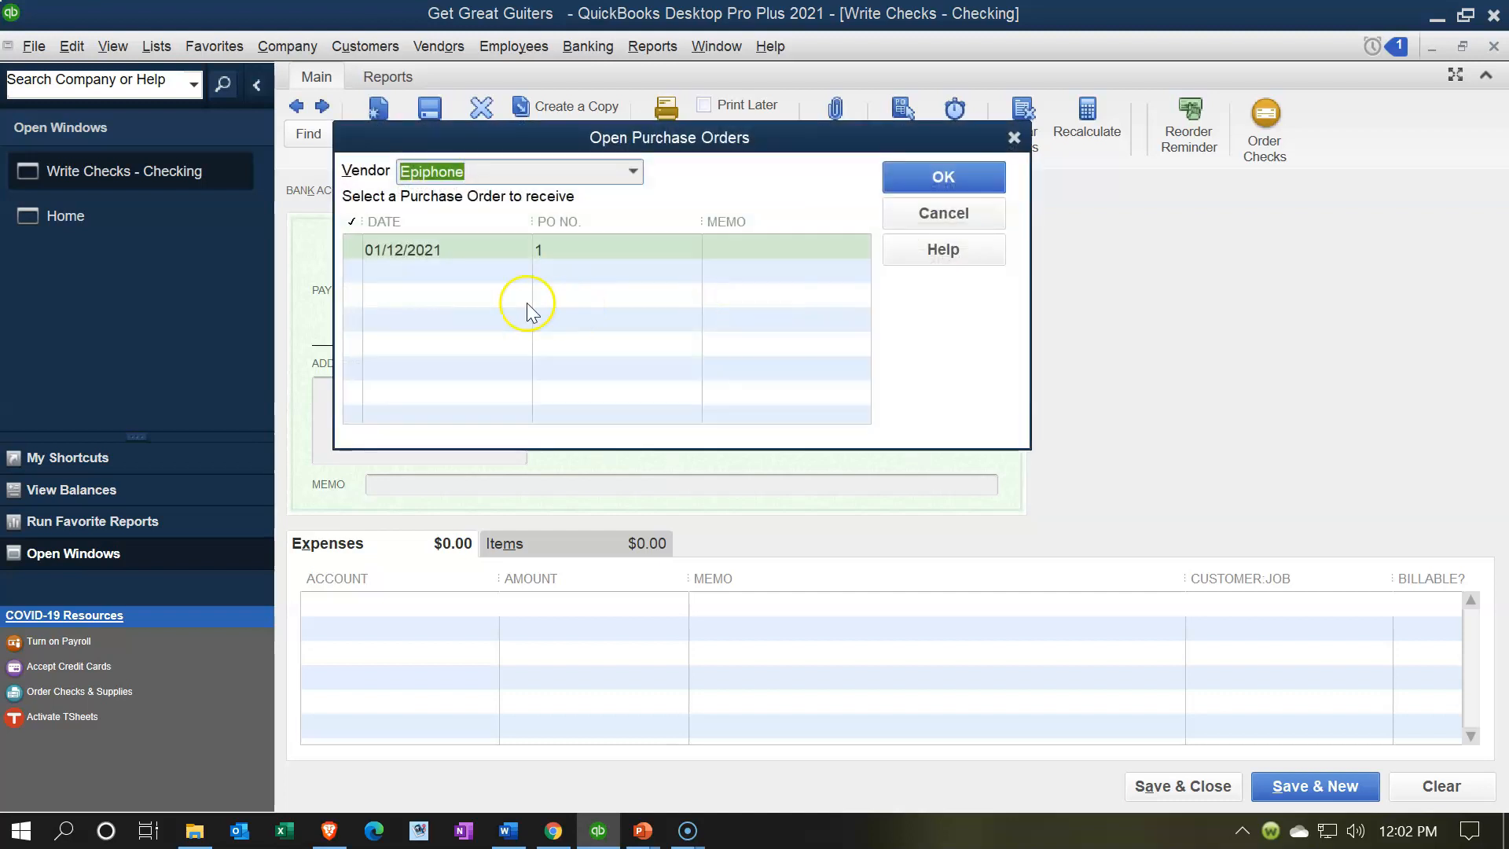
pyautogui.click(358, 246)
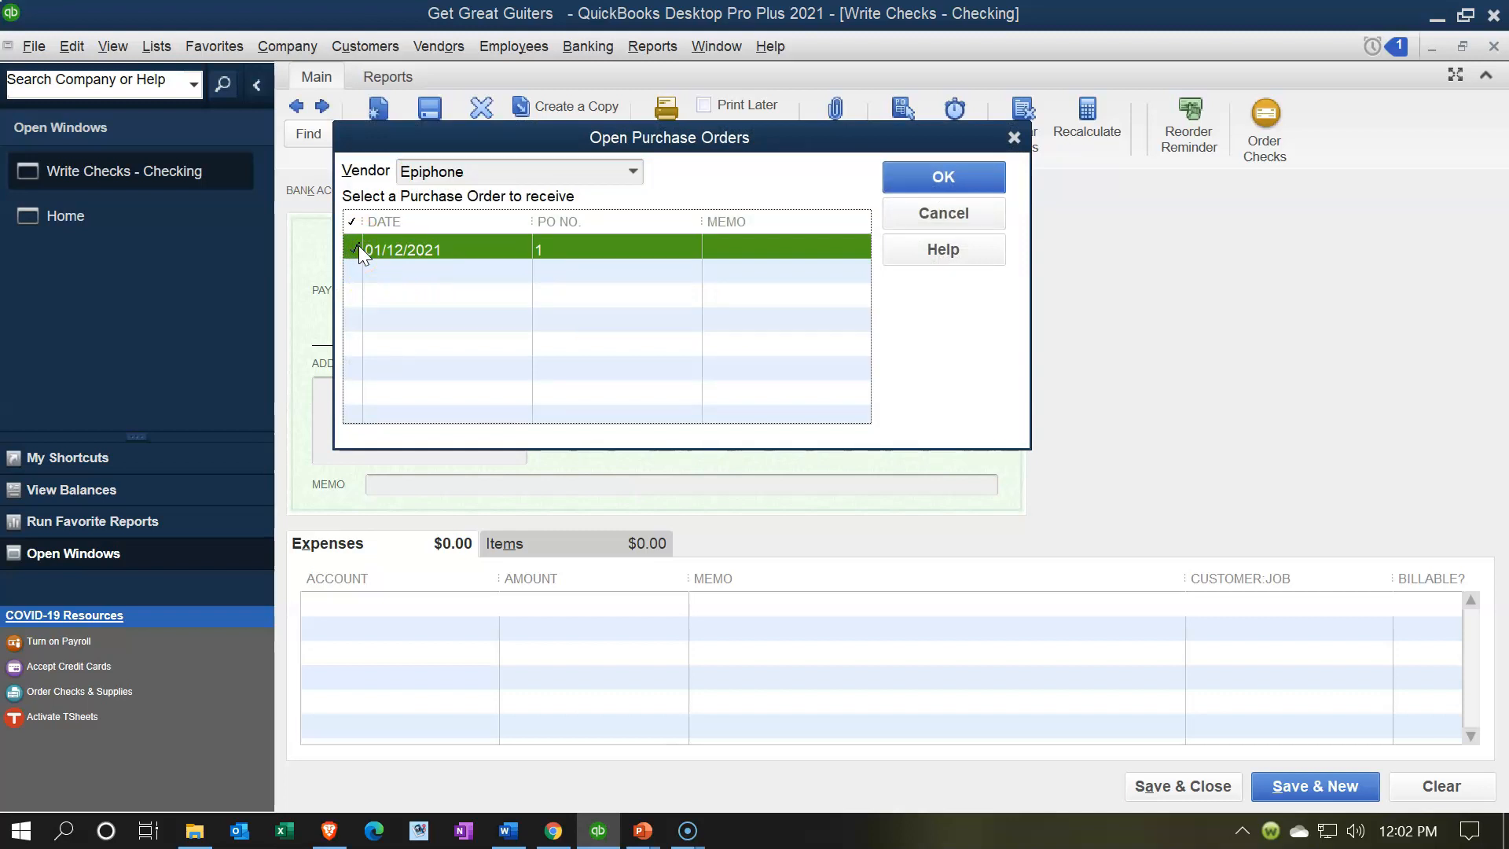
pyautogui.click(904, 176)
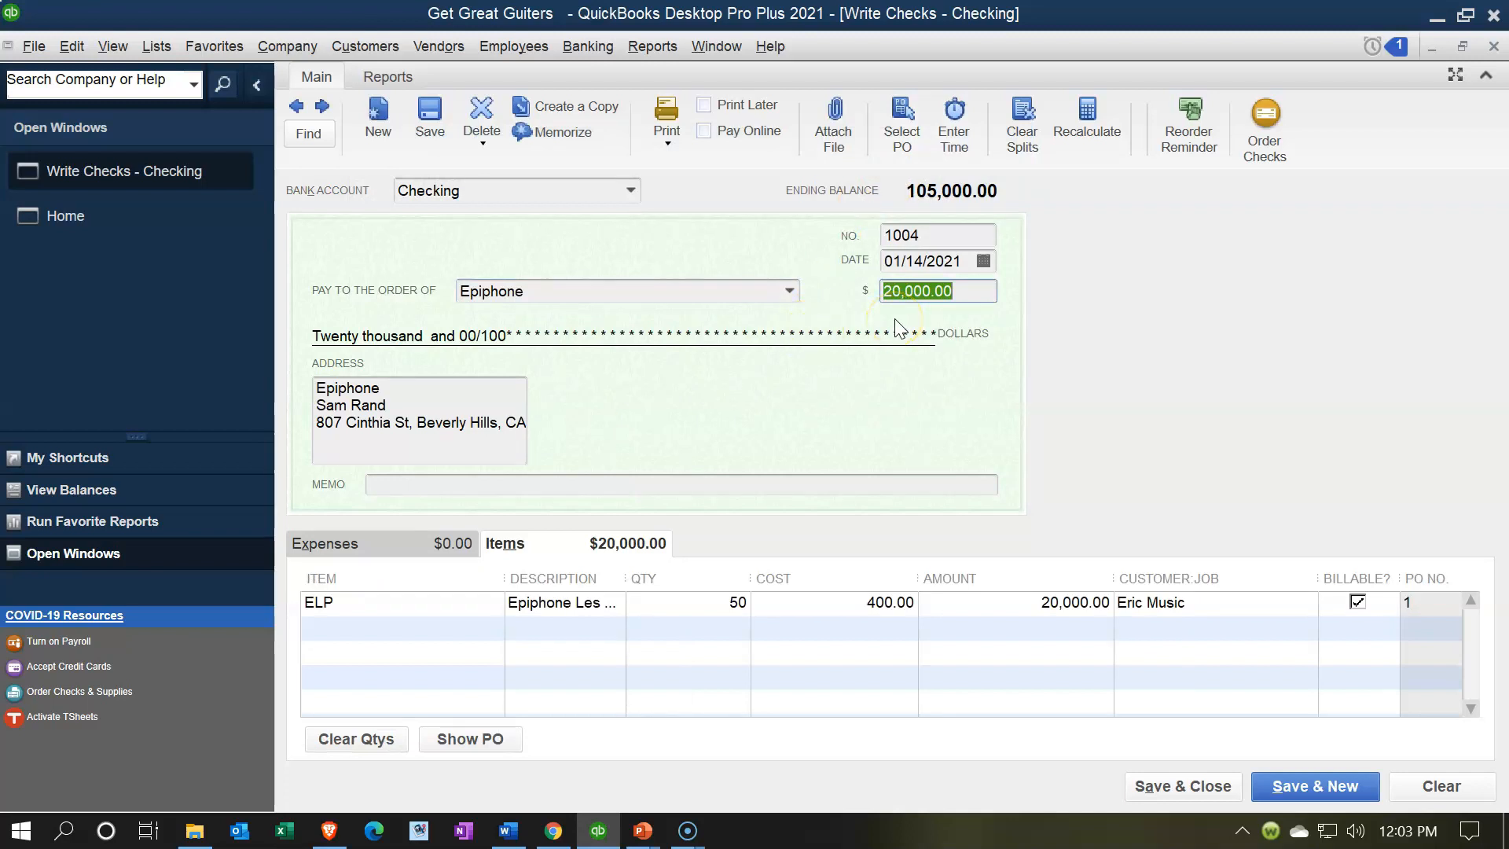
# Step: Review the check's amount, address and memo fields, and compare its expense lines with its item lines
pyautogui.press('Tab')
pyautogui.press('Tab')
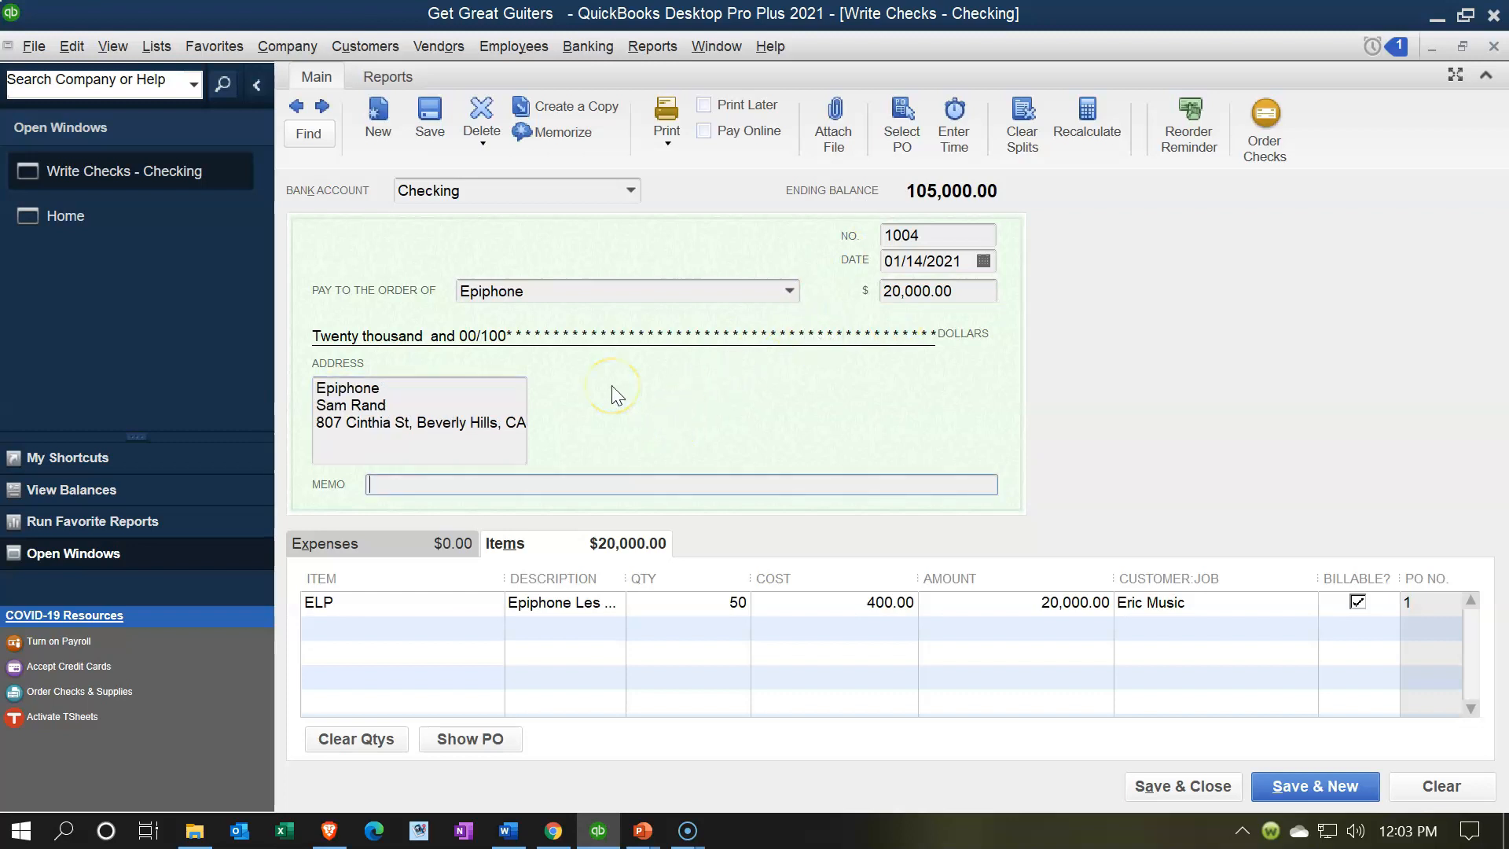
pyautogui.press('Tab')
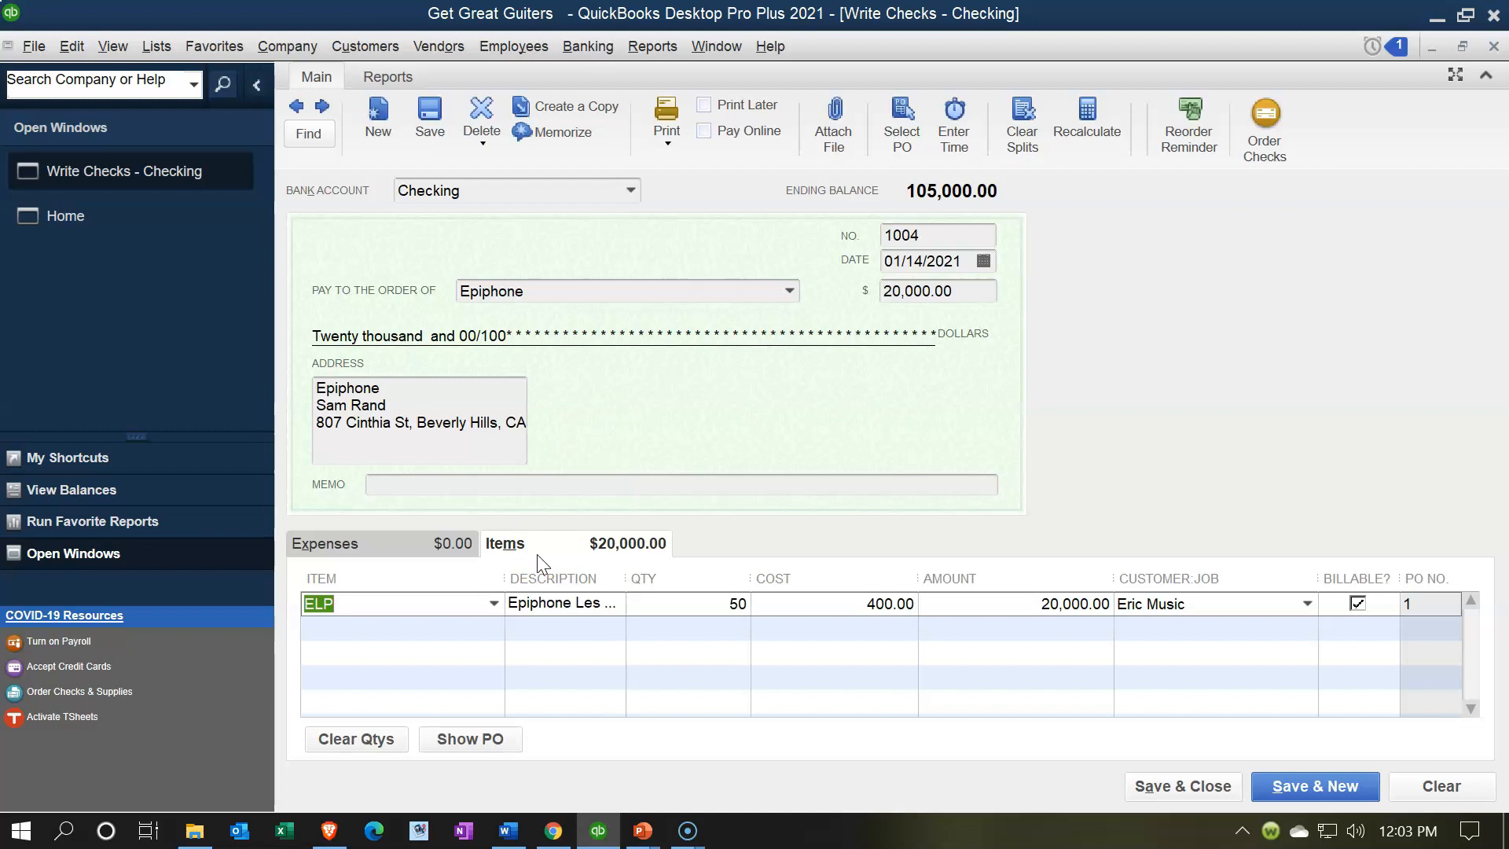
pyautogui.click(424, 547)
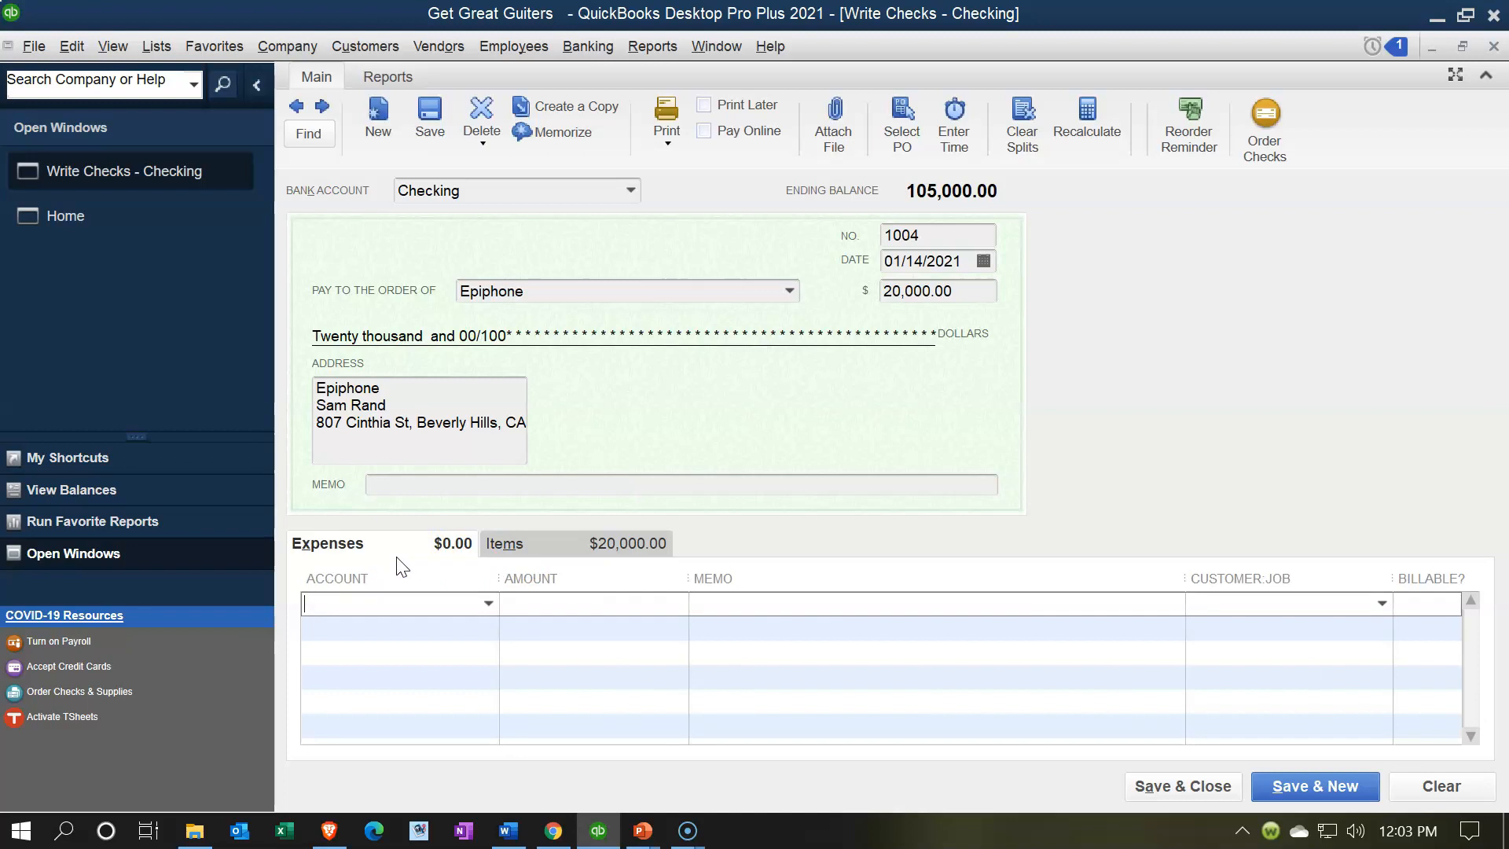
pyautogui.click(358, 554)
pyautogui.click(488, 604)
pyautogui.click(487, 602)
pyautogui.click(511, 554)
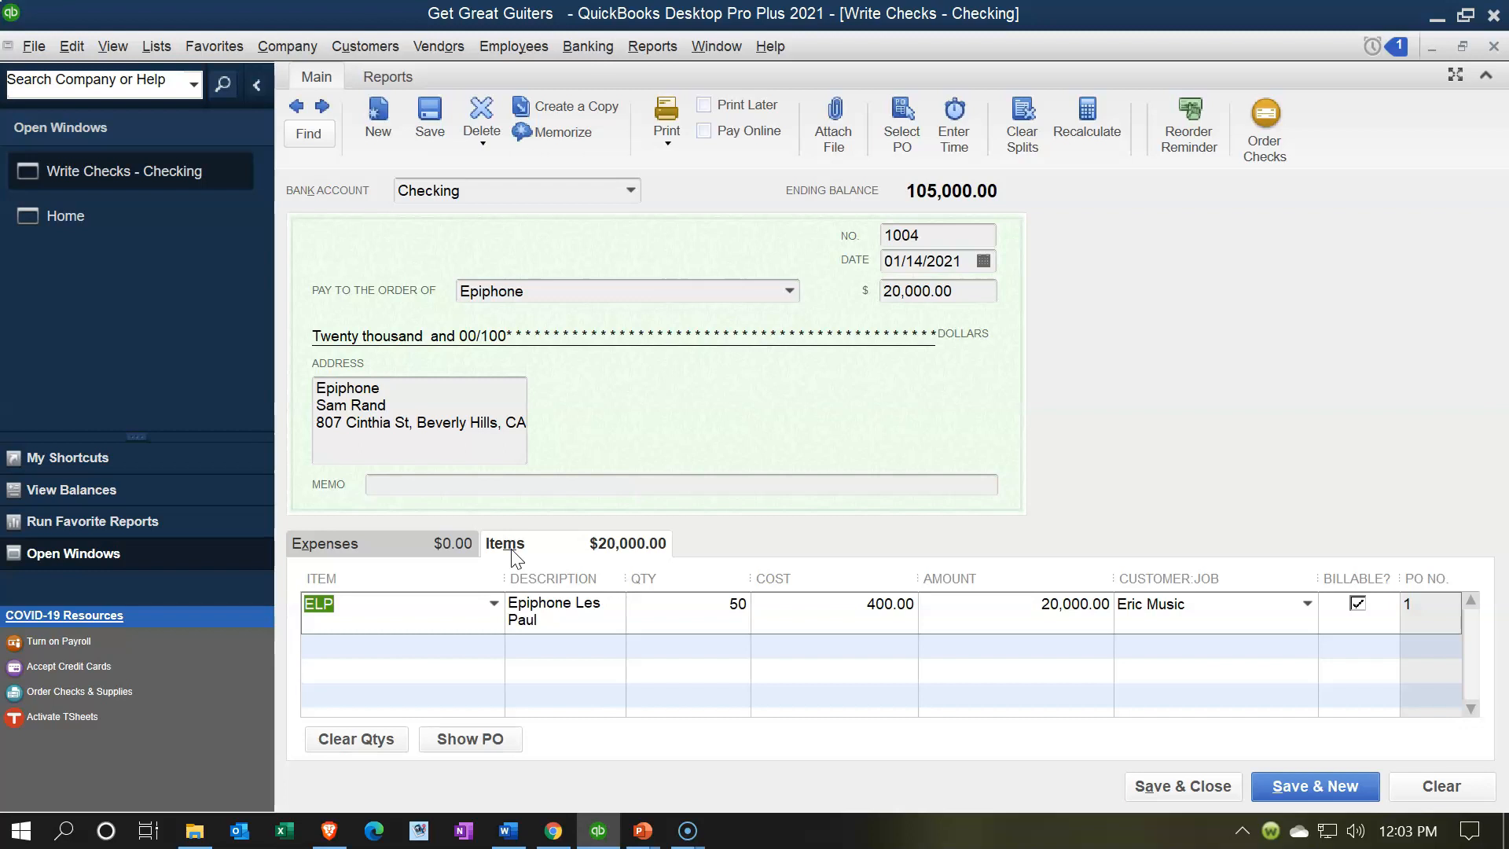
# Step: Save the Epiphone check with its item line and close the check form
pyautogui.click(481, 607)
pyautogui.click(680, 641)
pyautogui.click(946, 690)
pyautogui.click(1184, 786)
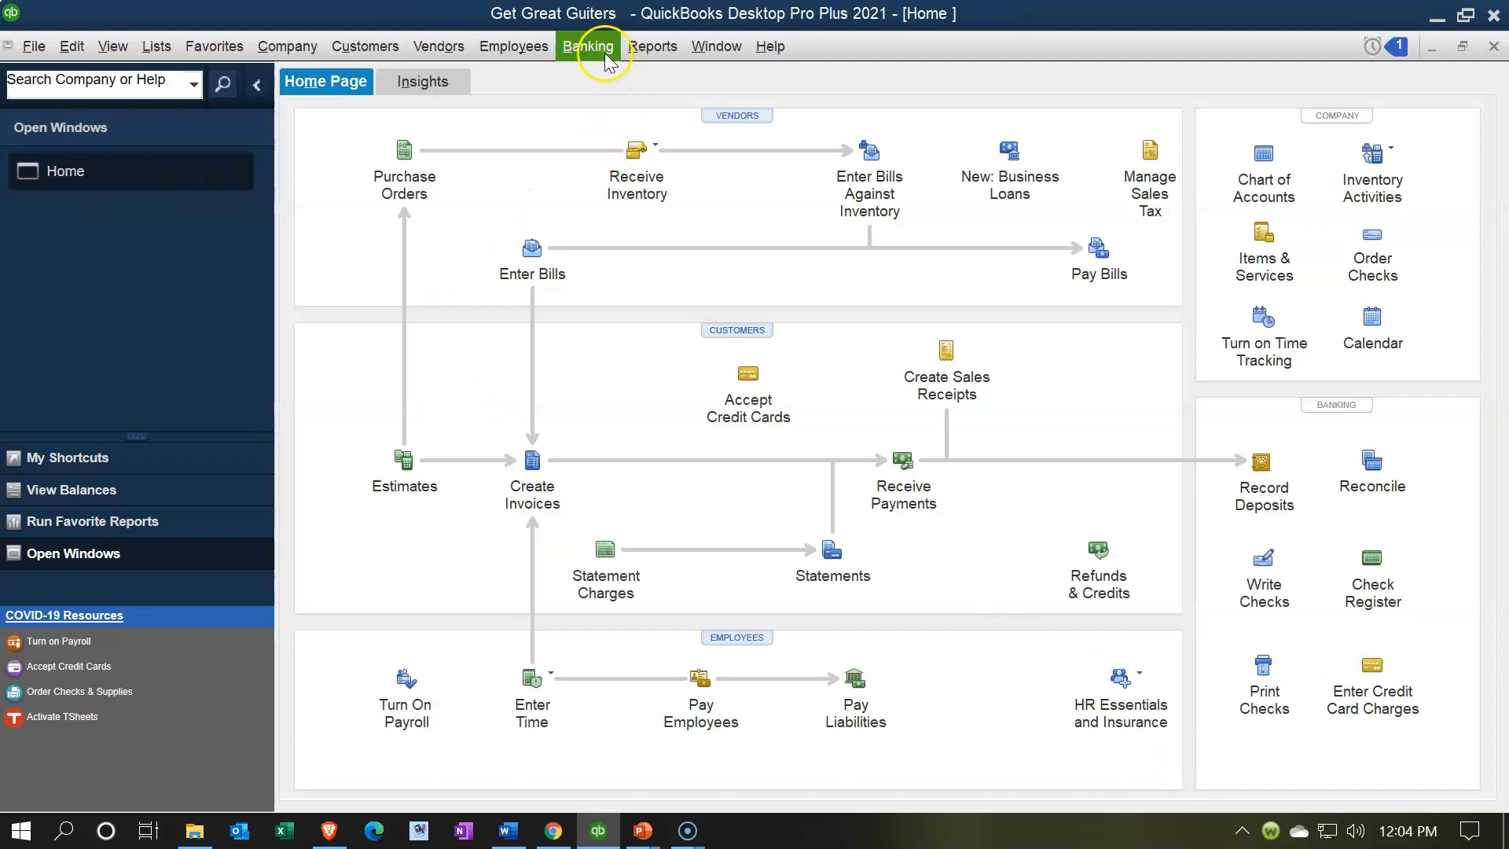
# Step: Open the Balance Sheet Standard report
pyautogui.click(653, 47)
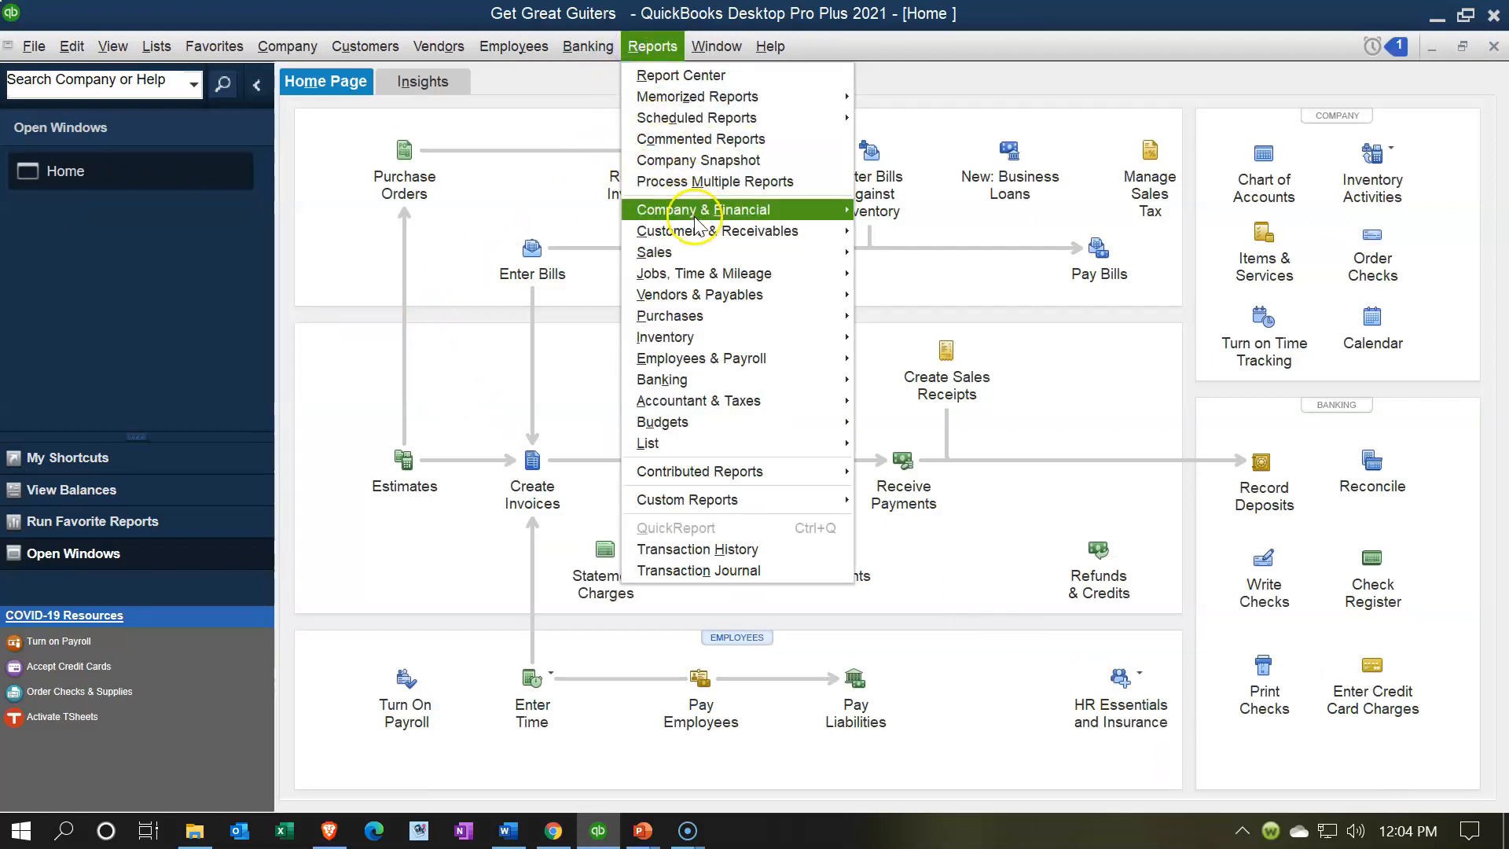
pyautogui.moveTo(692, 211)
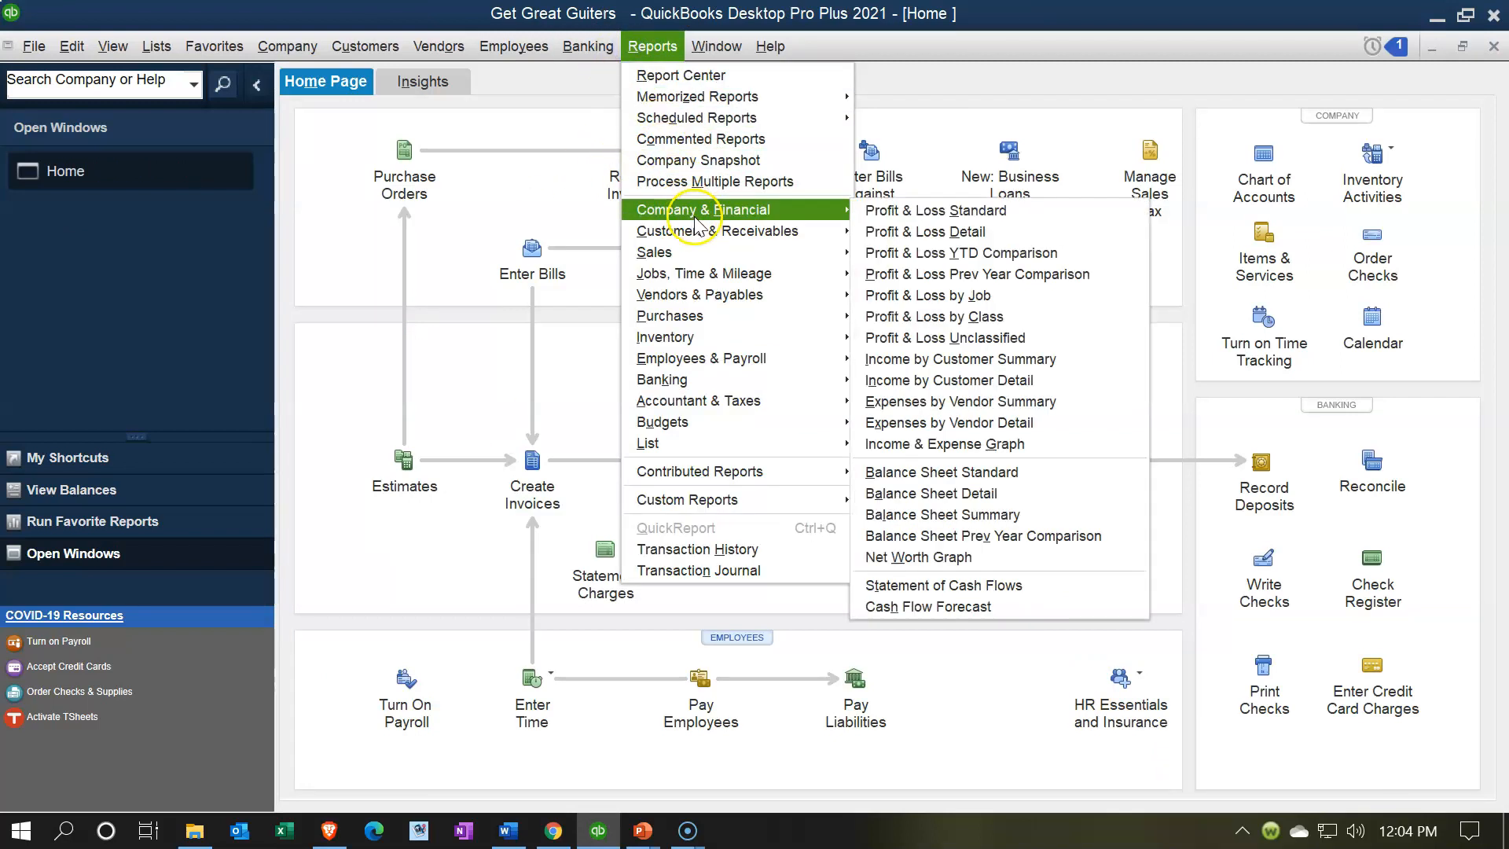
pyautogui.click(912, 472)
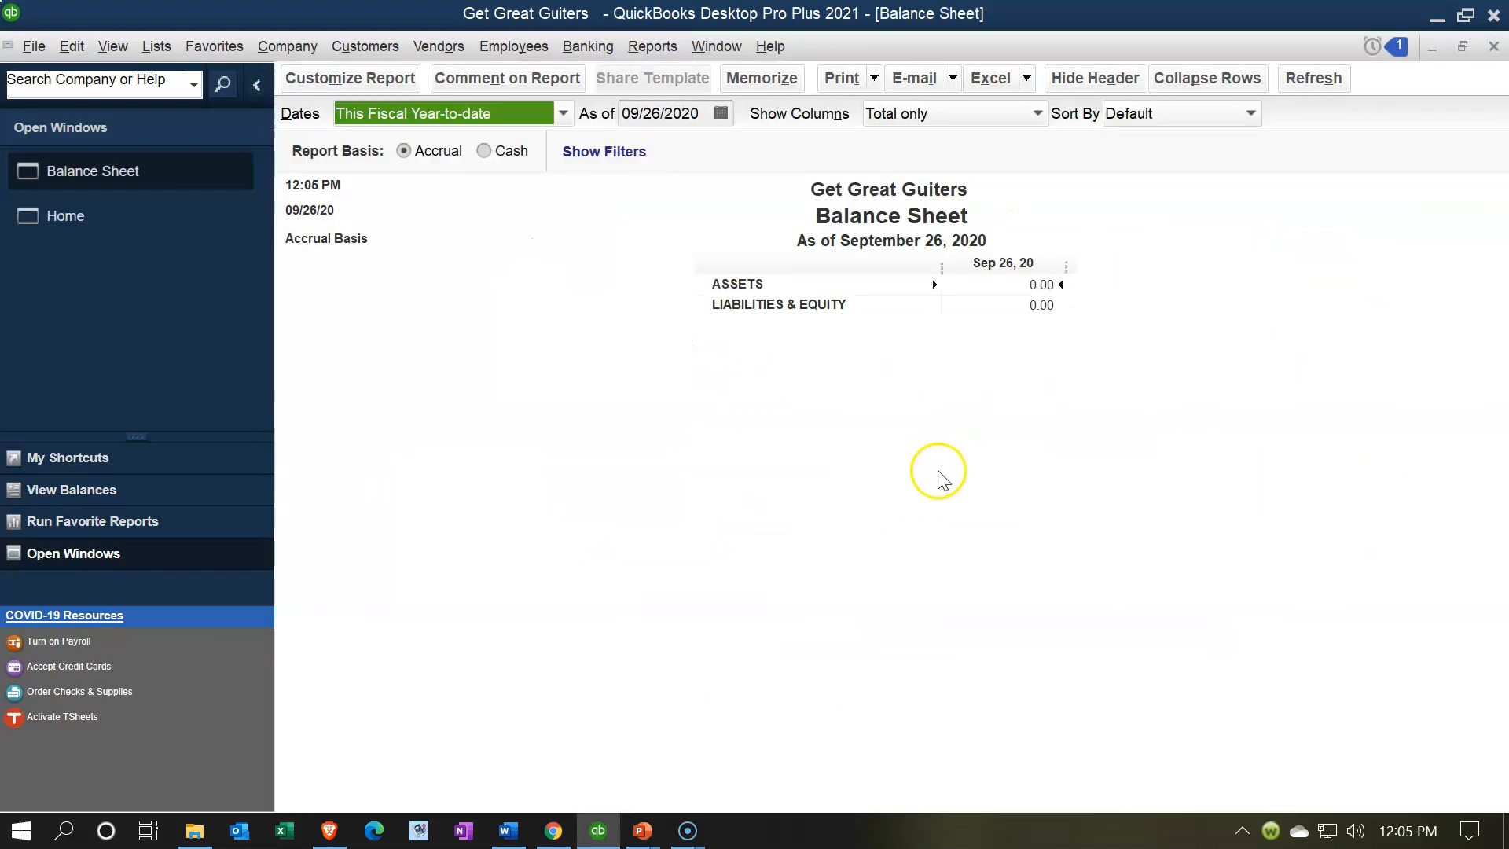
# Step: Customize the balance sheet's date range to run from 01/01/2021 to 12/31/2021
pyautogui.click(339, 79)
pyautogui.press('Tab')
pyautogui.press('Tab')
pyautogui.press('Tab')
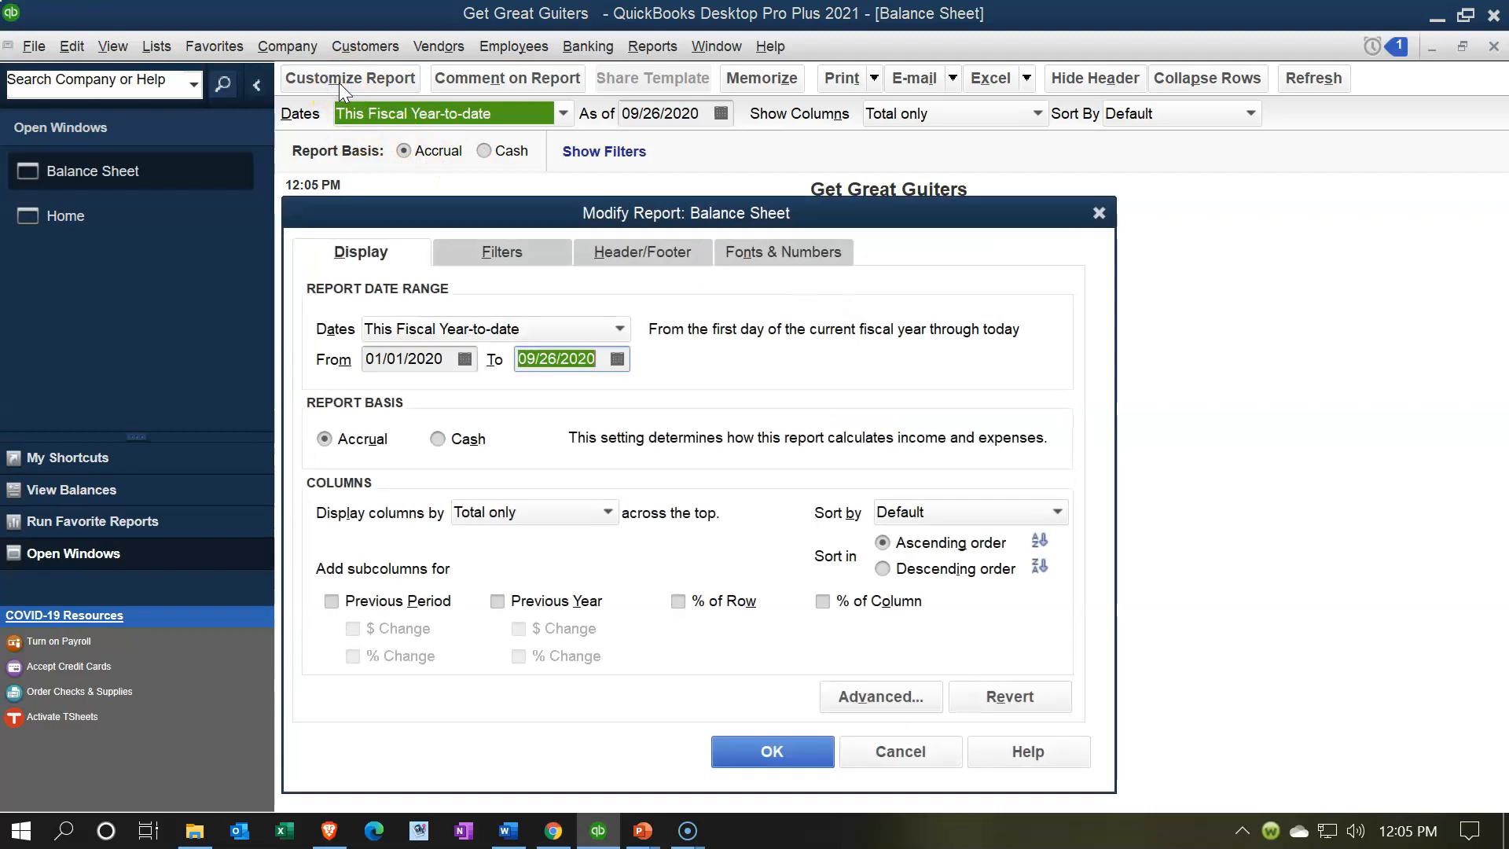
pyautogui.click(452, 358)
pyautogui.write('01/01/2021')
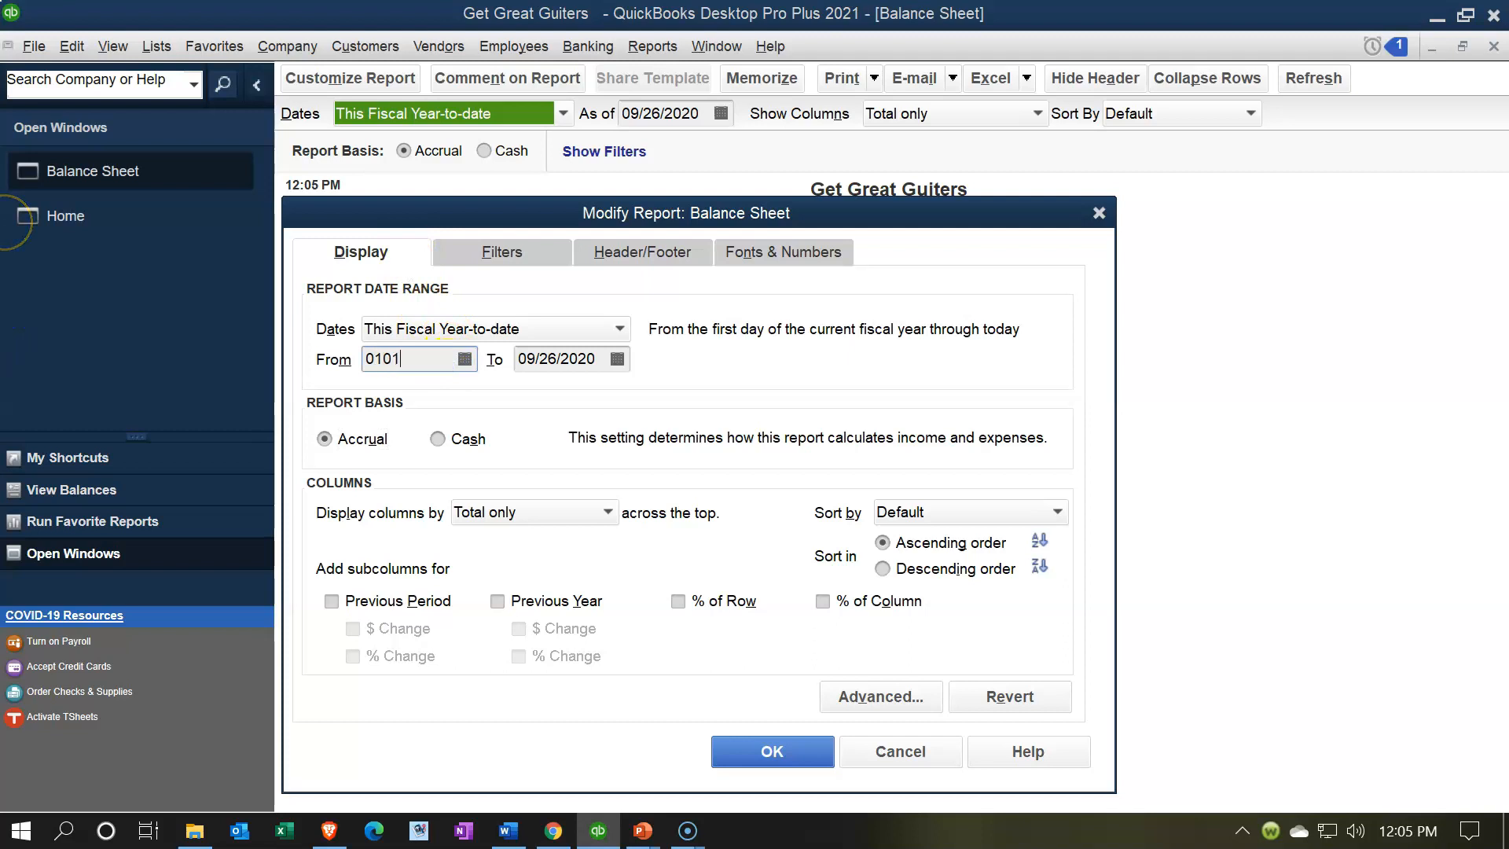
pyautogui.press('Tab')
pyautogui.write('12/31/2021')
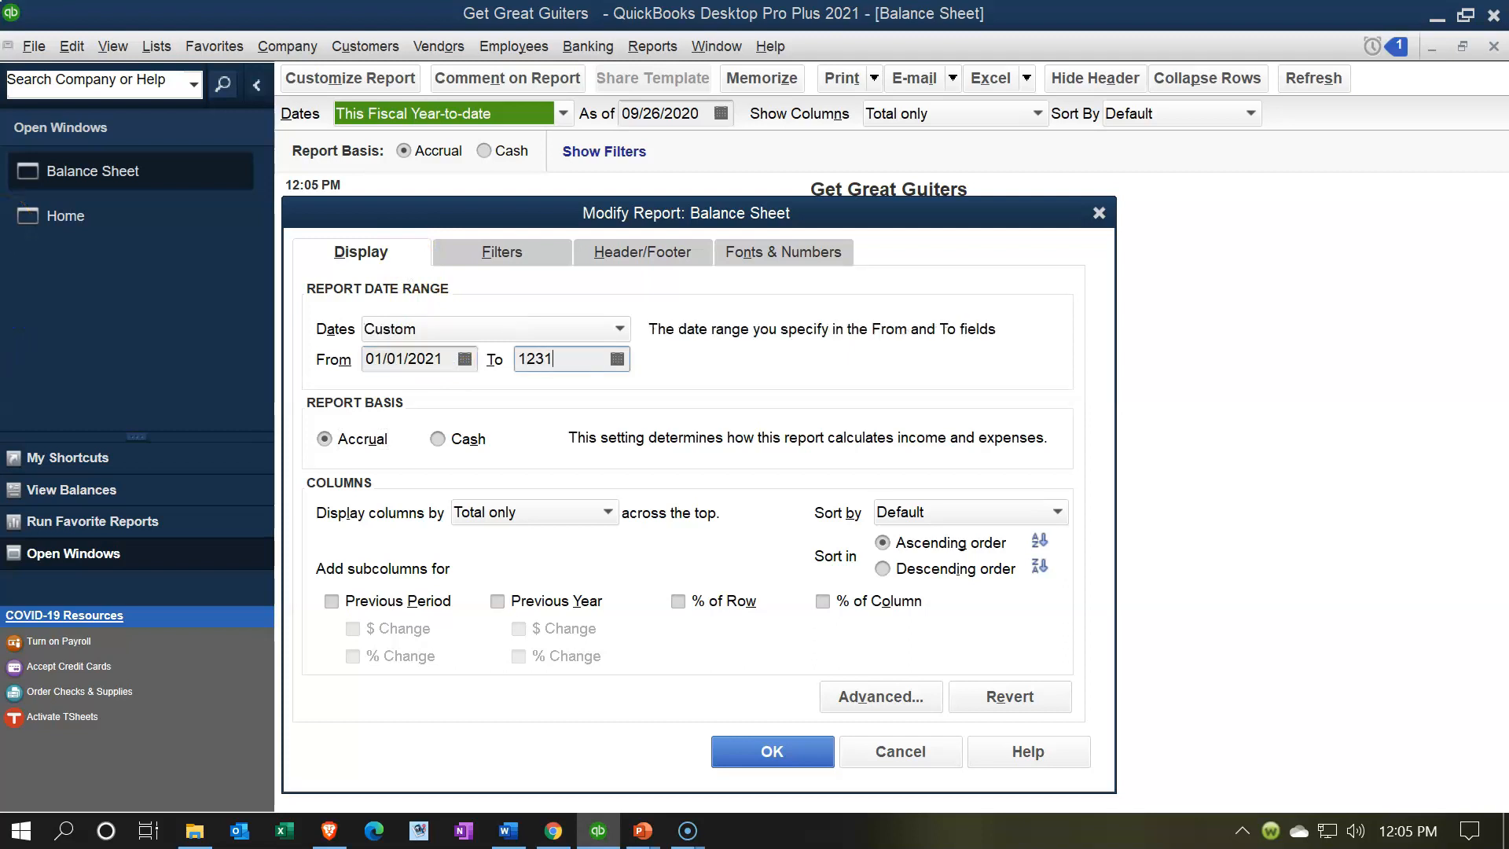
pyautogui.press('Tab')
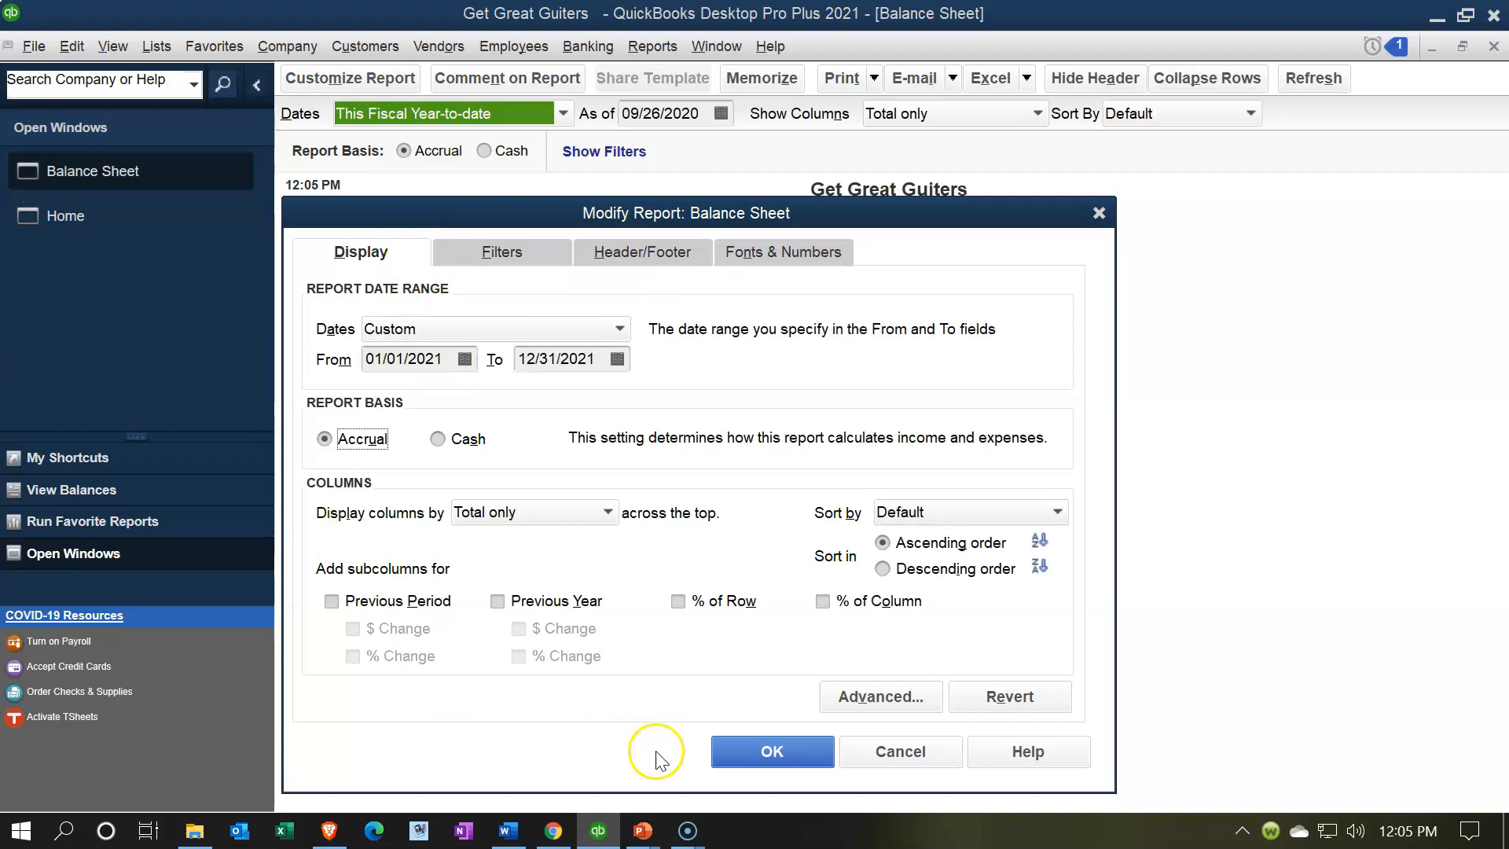
pyautogui.click(808, 754)
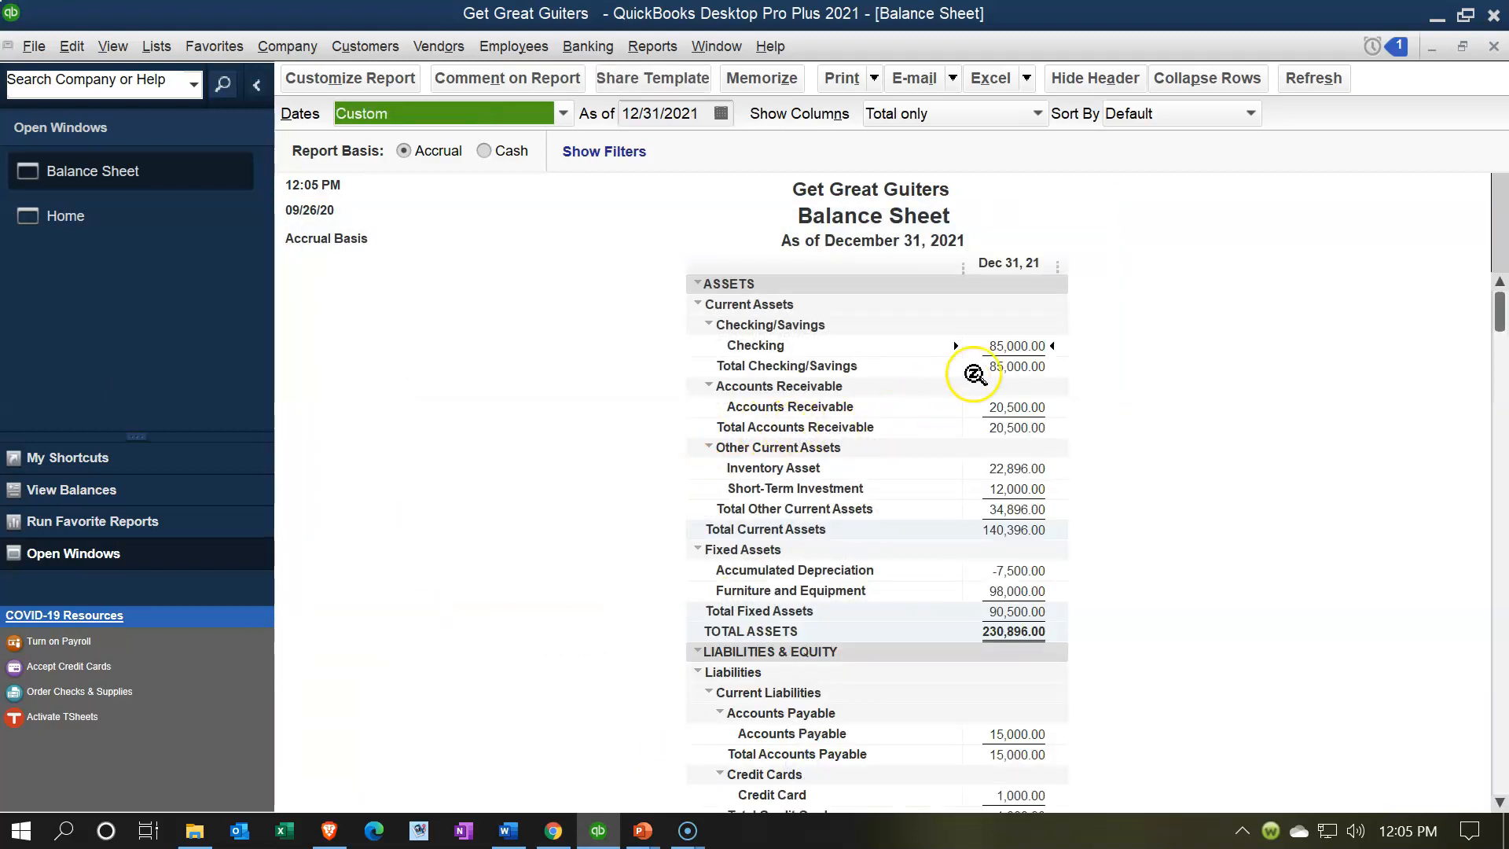
# Step: Drill down from the Checking balance to the Epiphone check to inspect it, and return to the balance sheet
pyautogui.doubleClick(1018, 346)
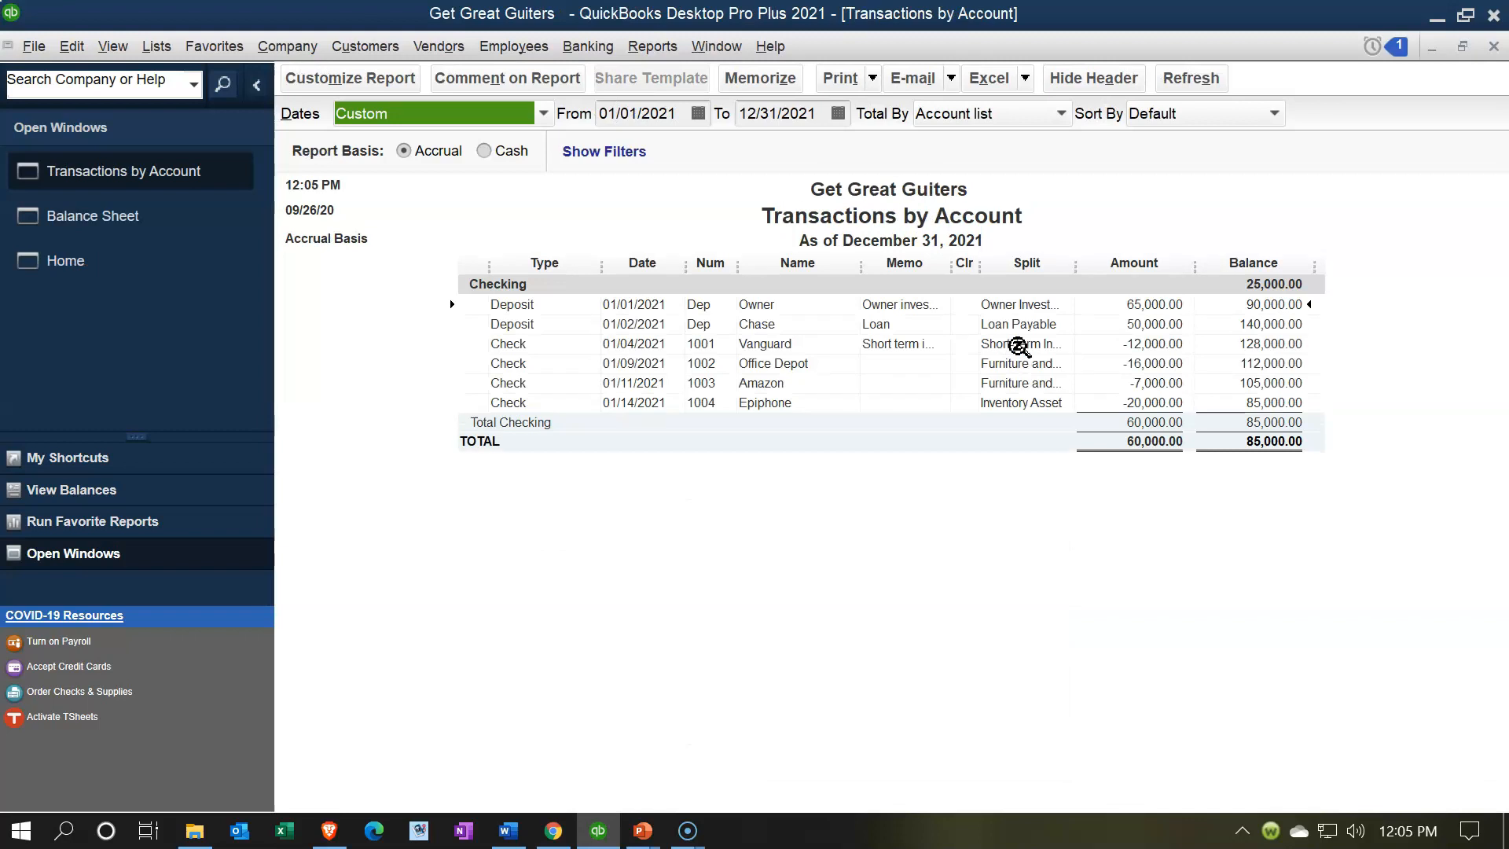
pyautogui.click(1129, 400)
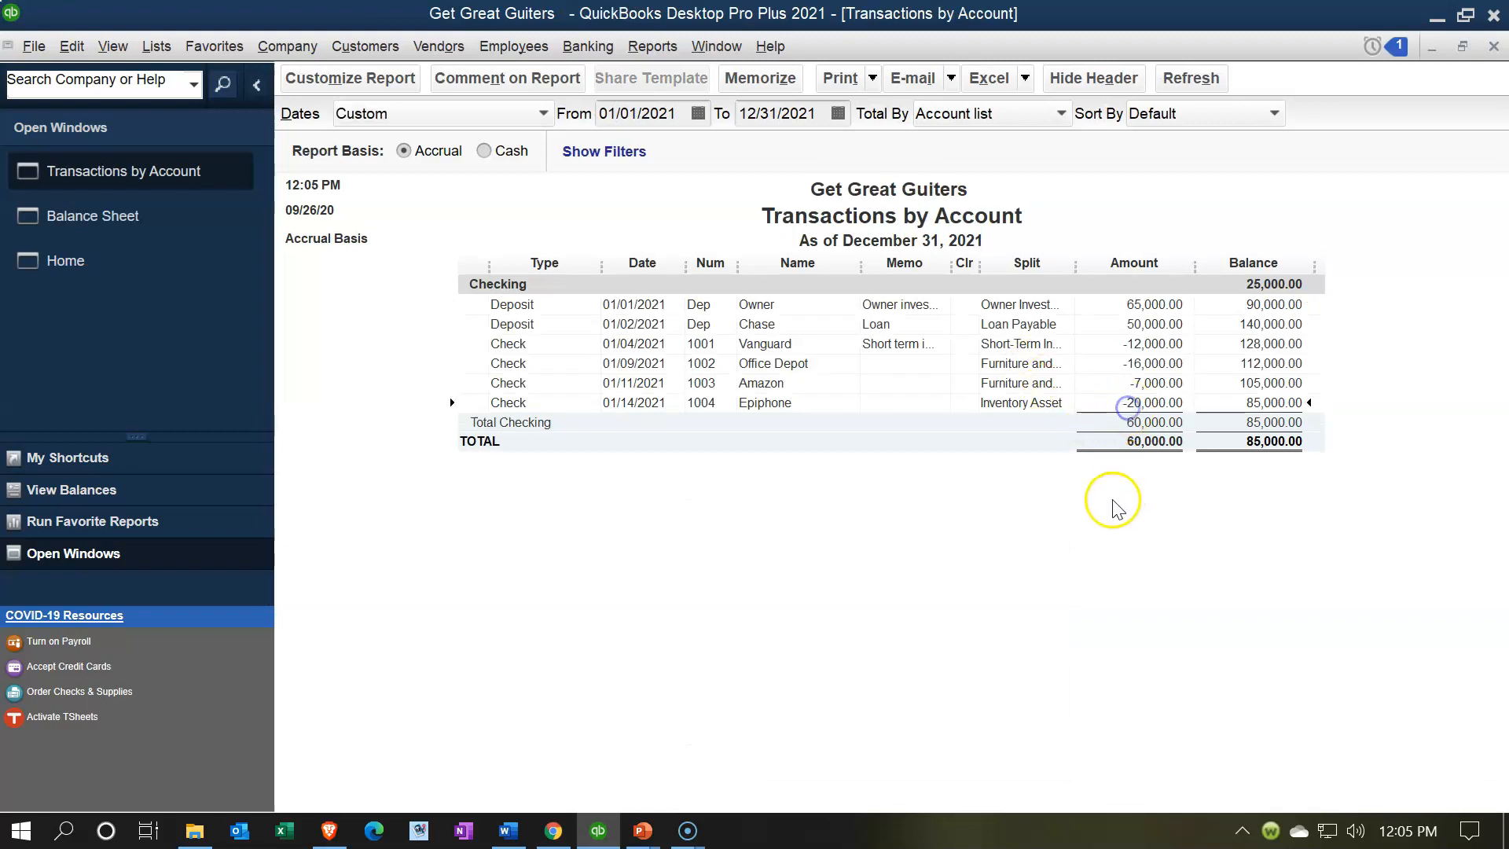
pyautogui.doubleClick(1154, 404)
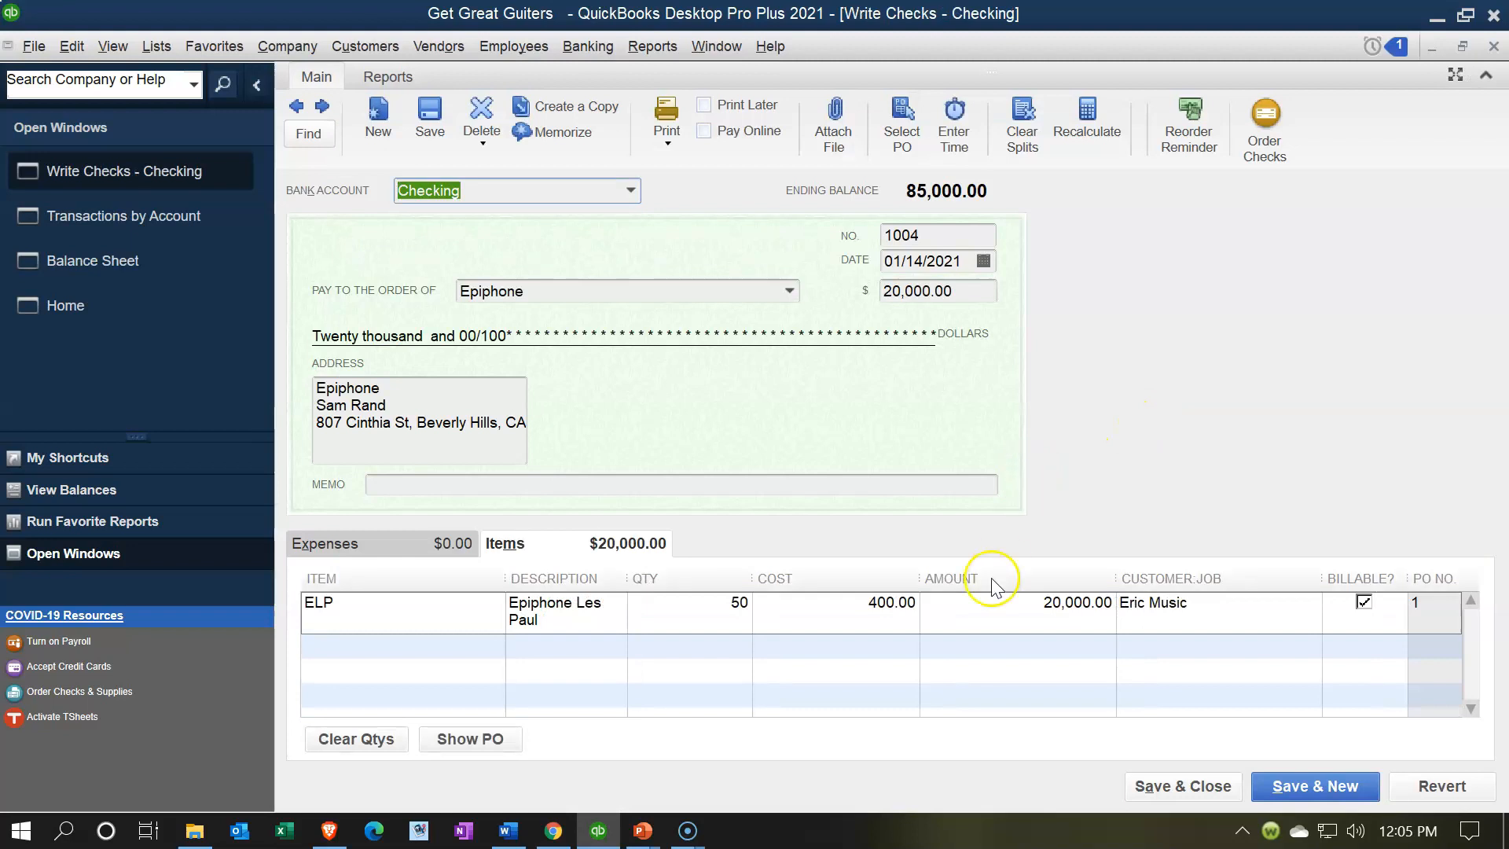
pyautogui.click(1491, 46)
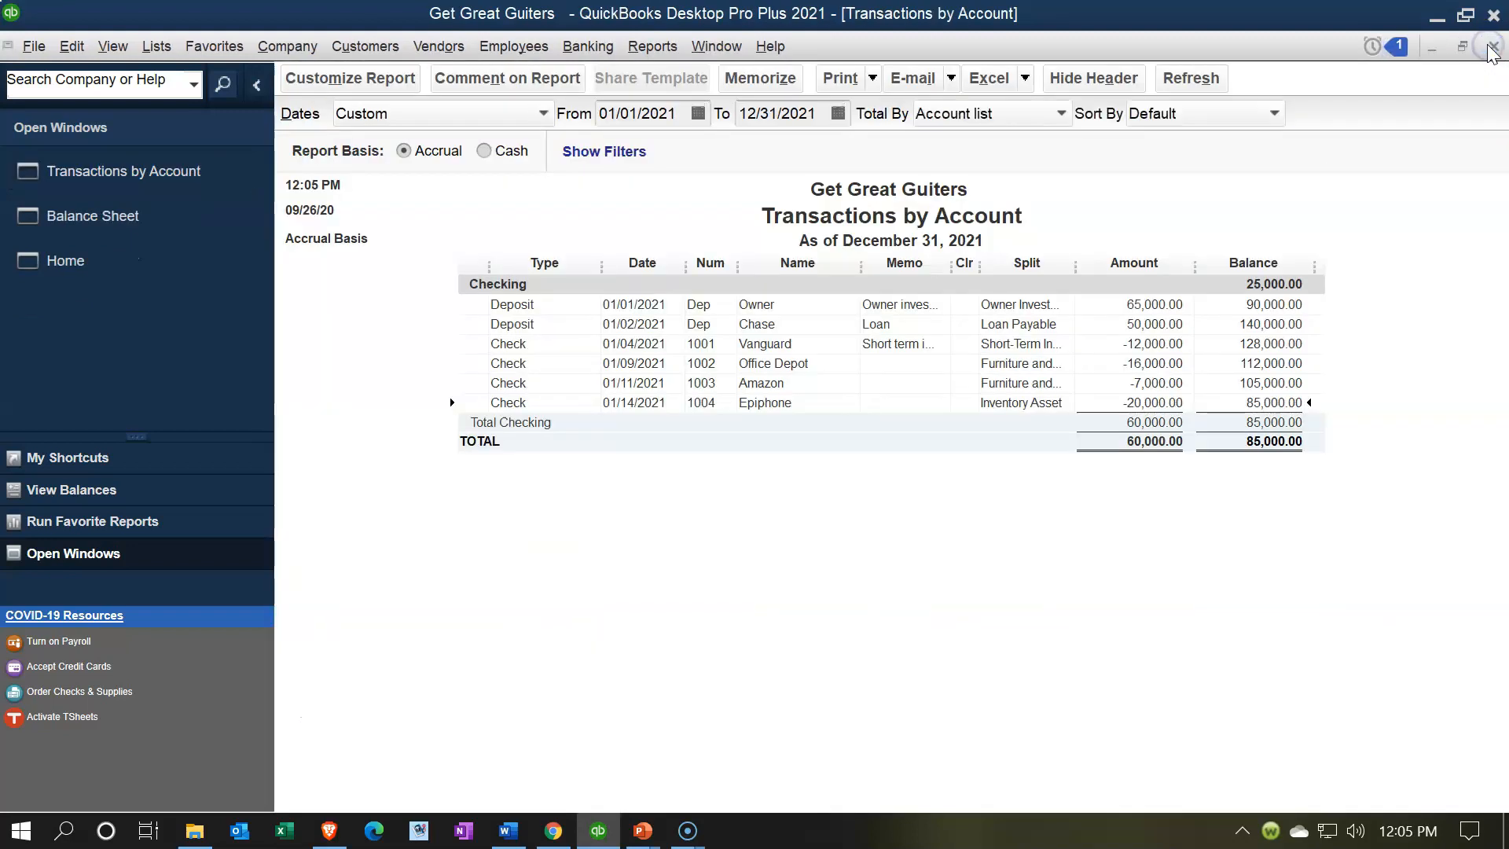
pyautogui.click(1491, 47)
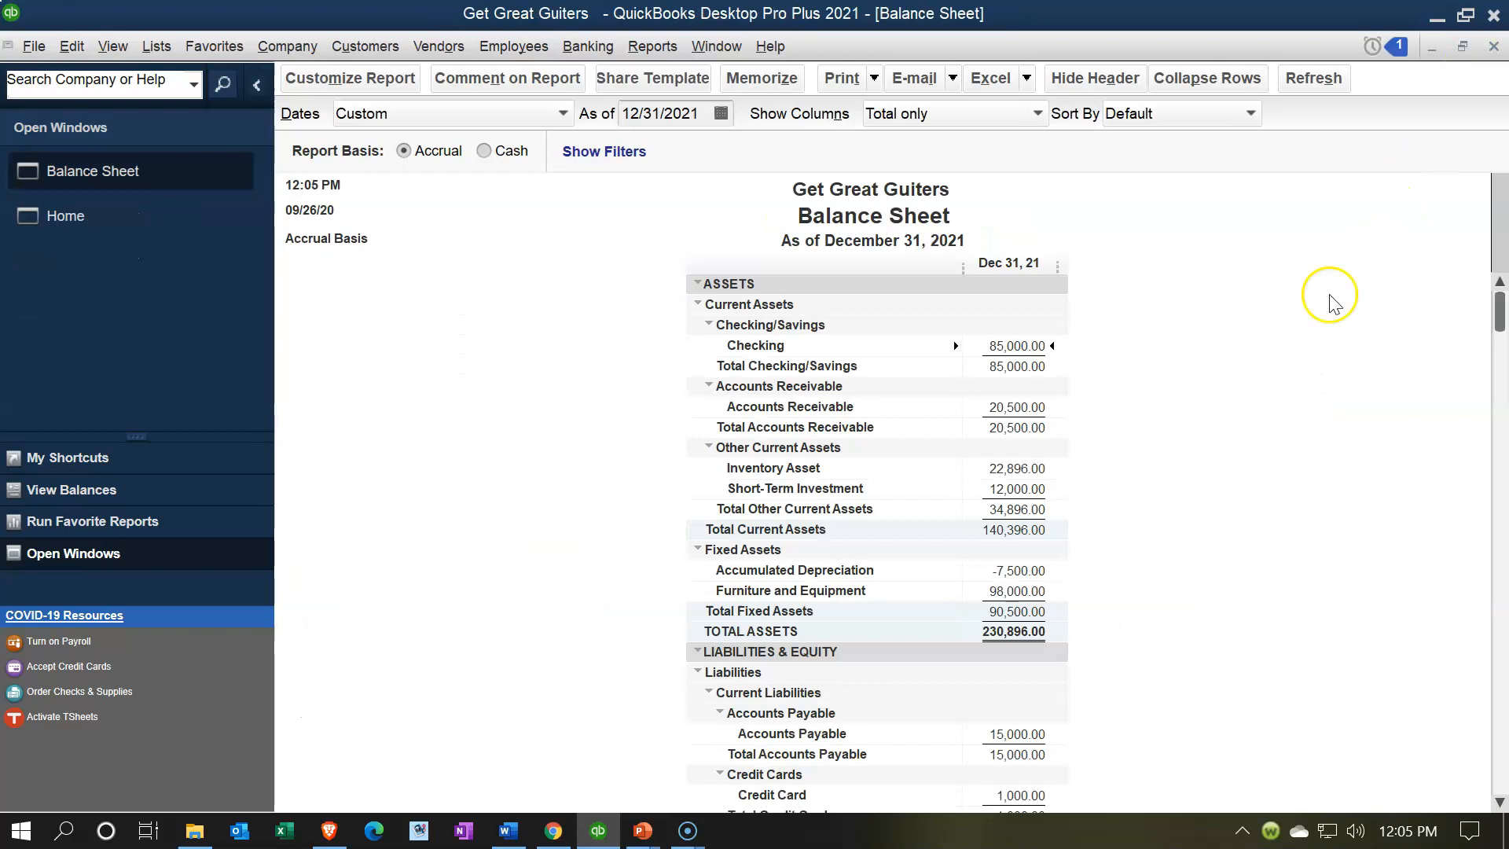
# Step: Drill down from the Inventory Asset balance to its source check to inspect it, and return to the balance sheet
pyautogui.click(1017, 470)
pyautogui.doubleClick(1017, 469)
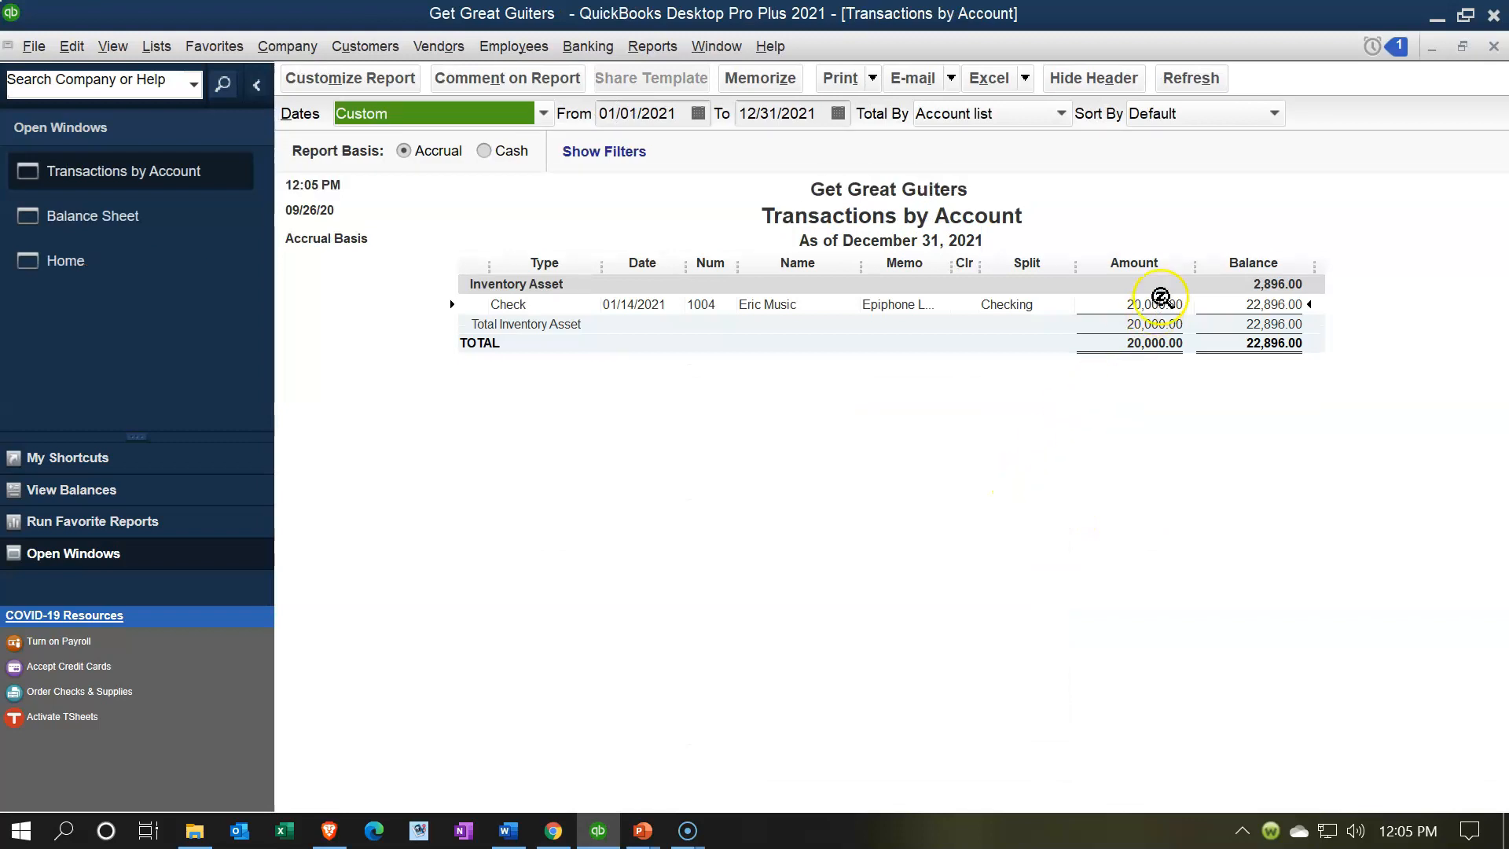
pyautogui.doubleClick(1162, 299)
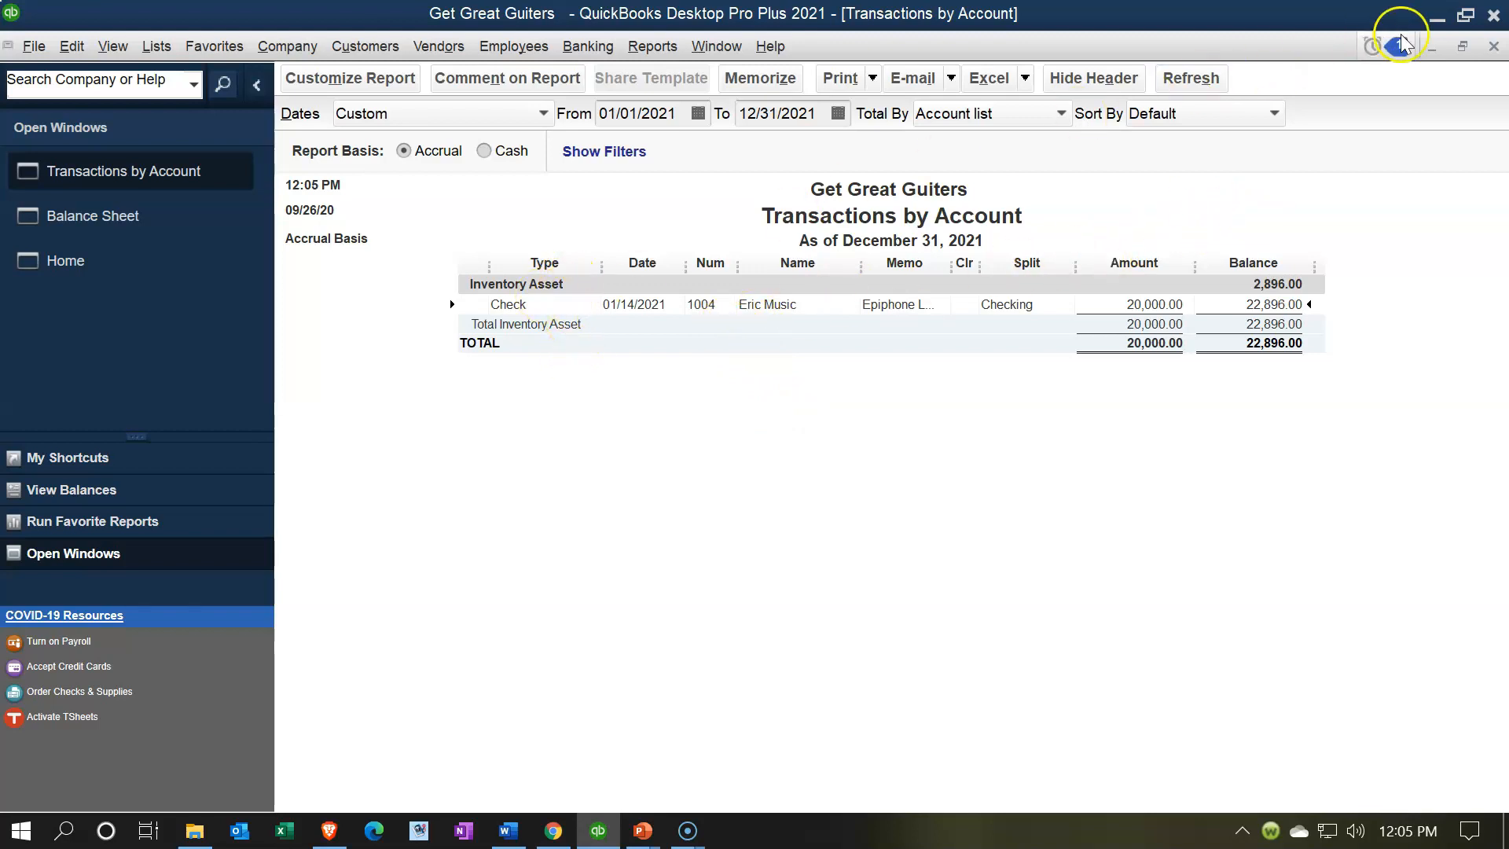
pyautogui.click(1492, 48)
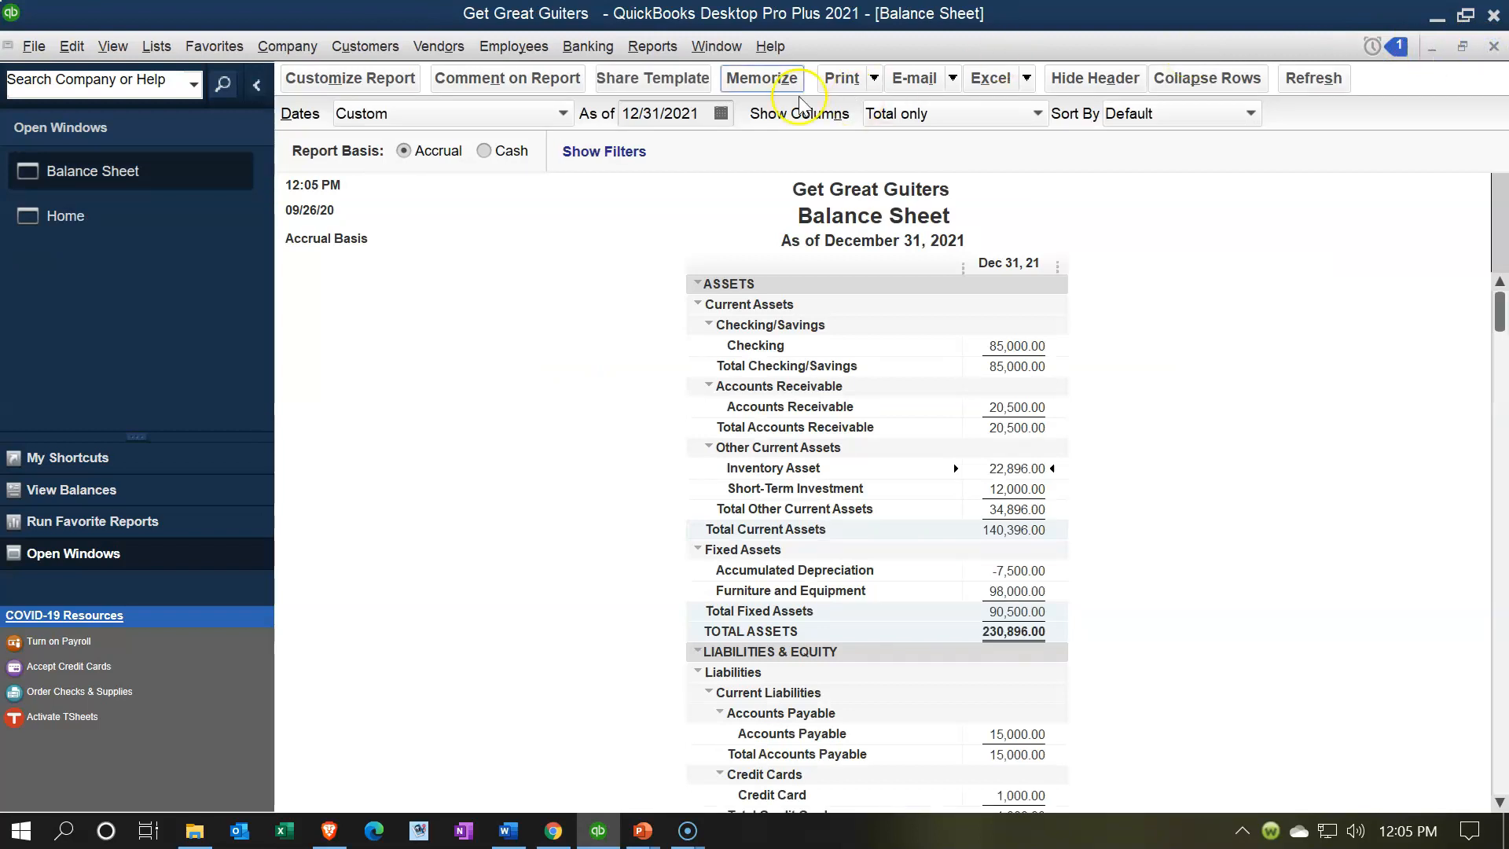
# Step: Open the Inventory Valuation Summary report and set its as-of date to 12/31/2021
pyautogui.click(665, 48)
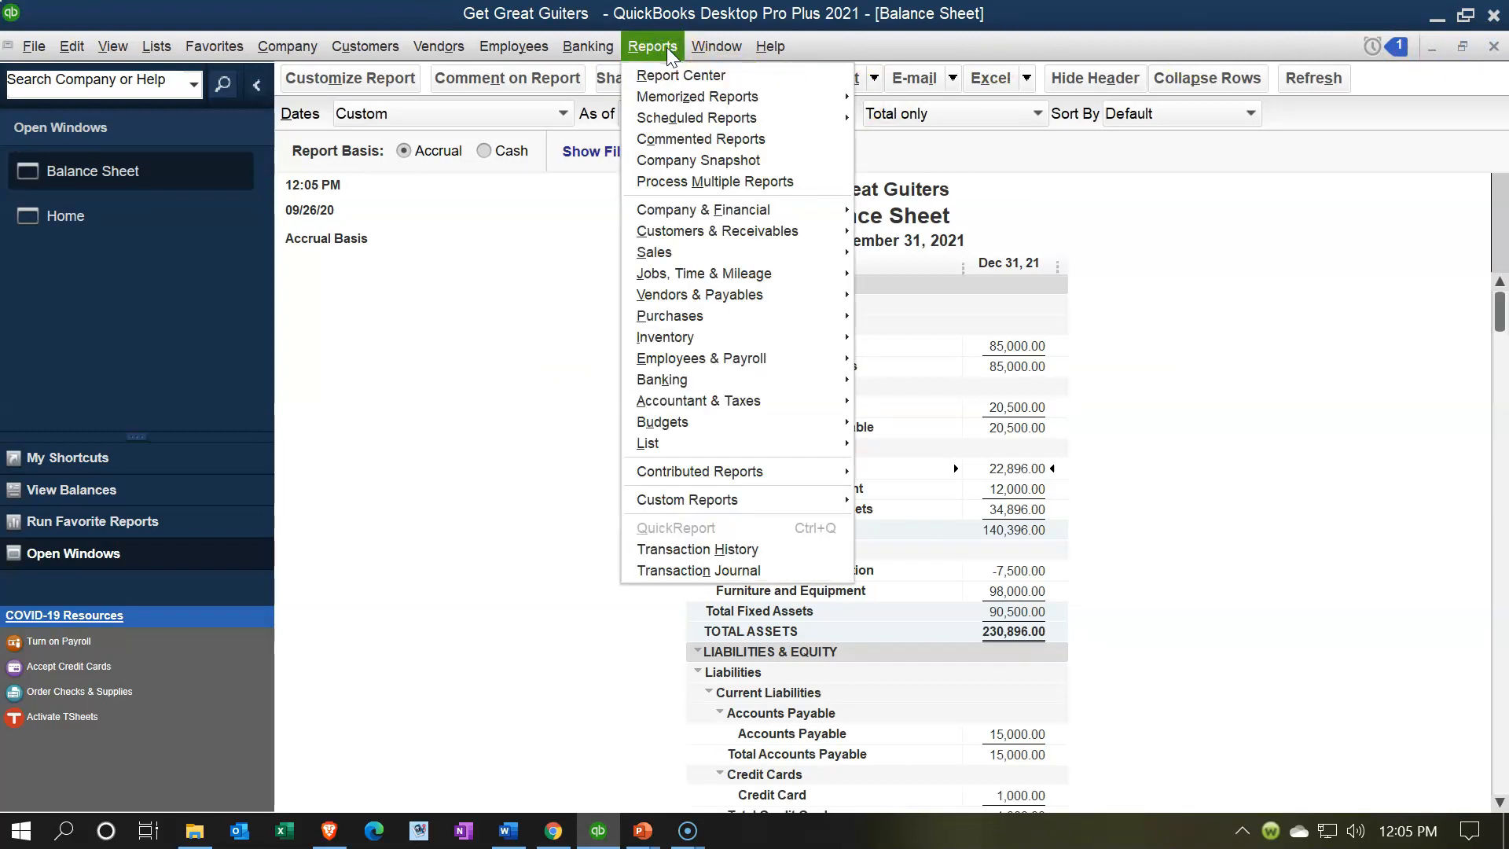
pyautogui.moveTo(674, 336)
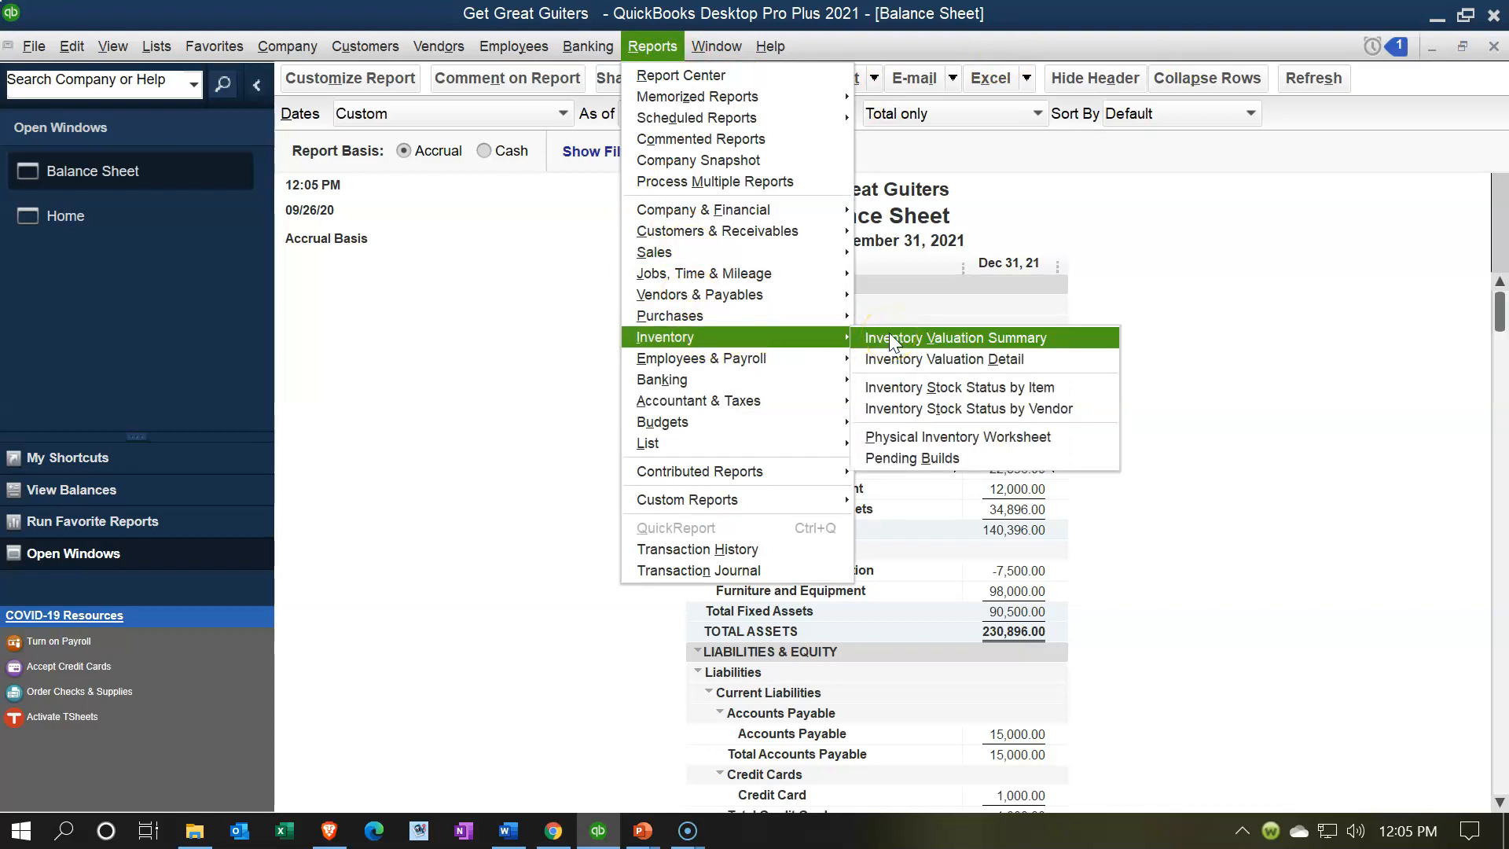
pyautogui.click(900, 340)
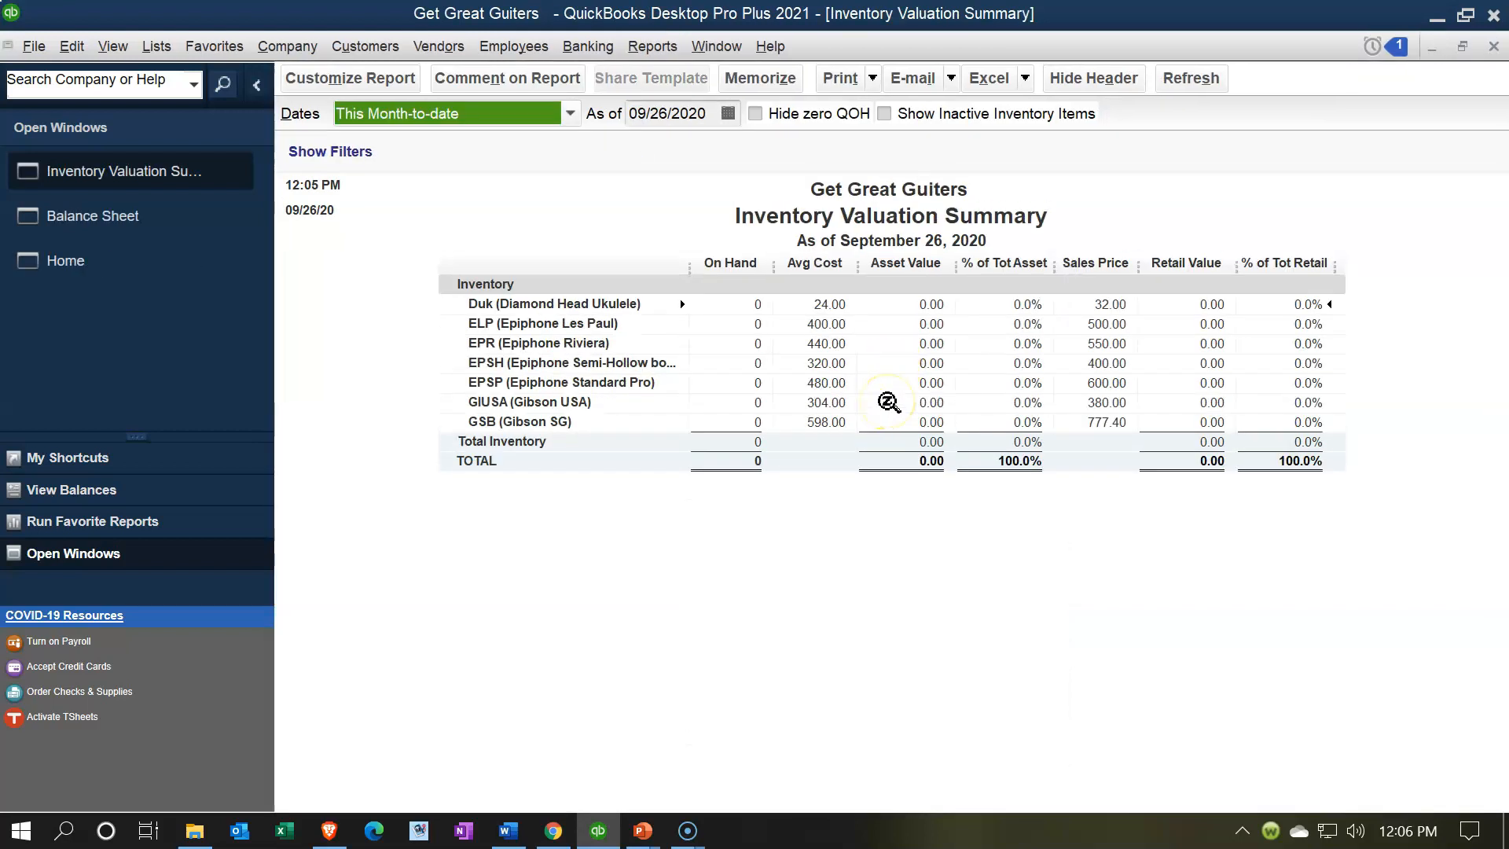
pyautogui.press('Tab')
pyautogui.write('12/31/2021')
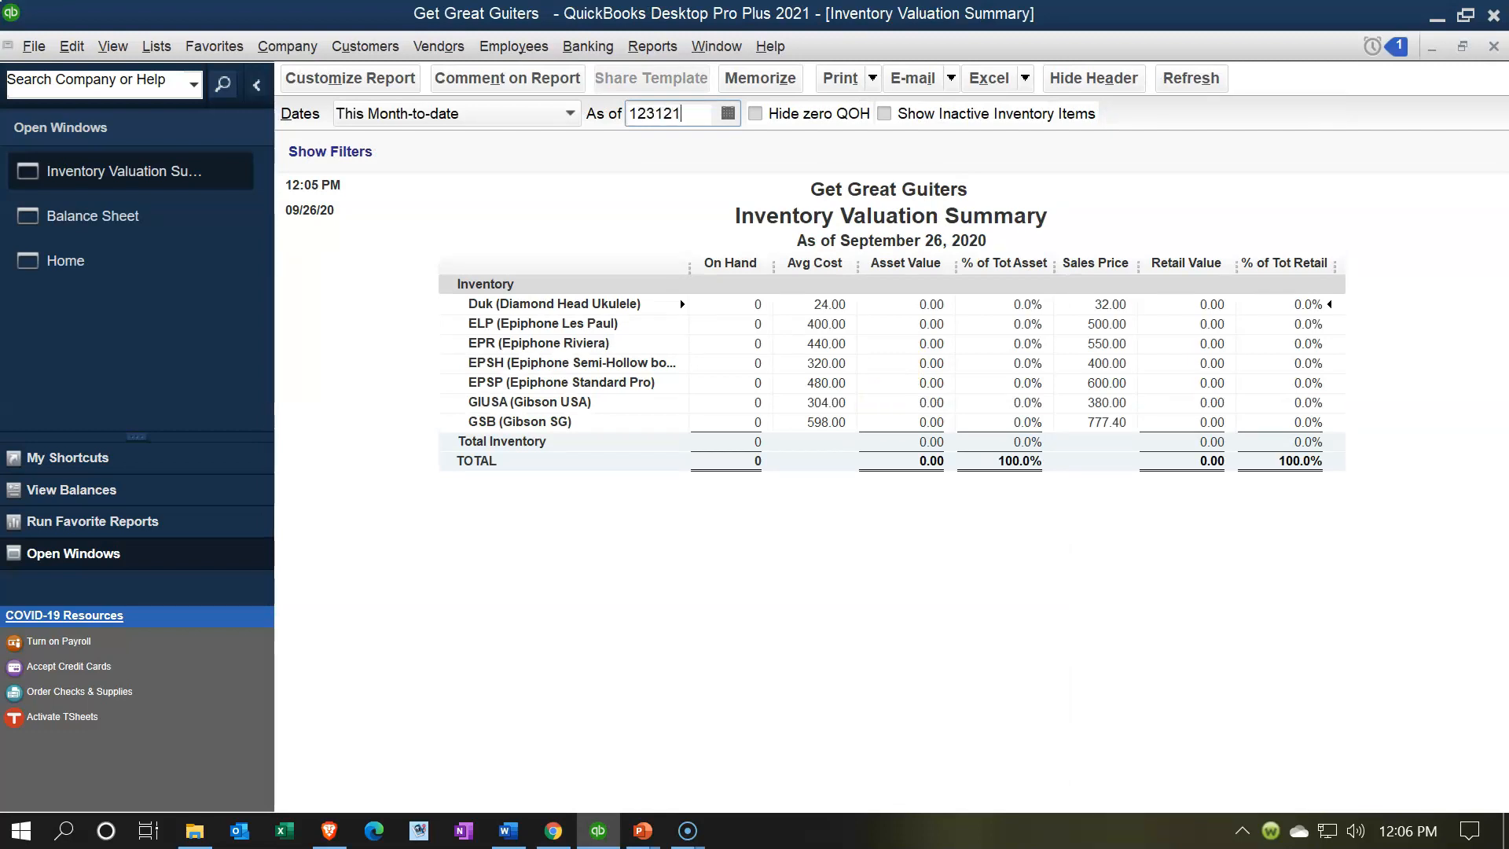
pyautogui.press('Tab')
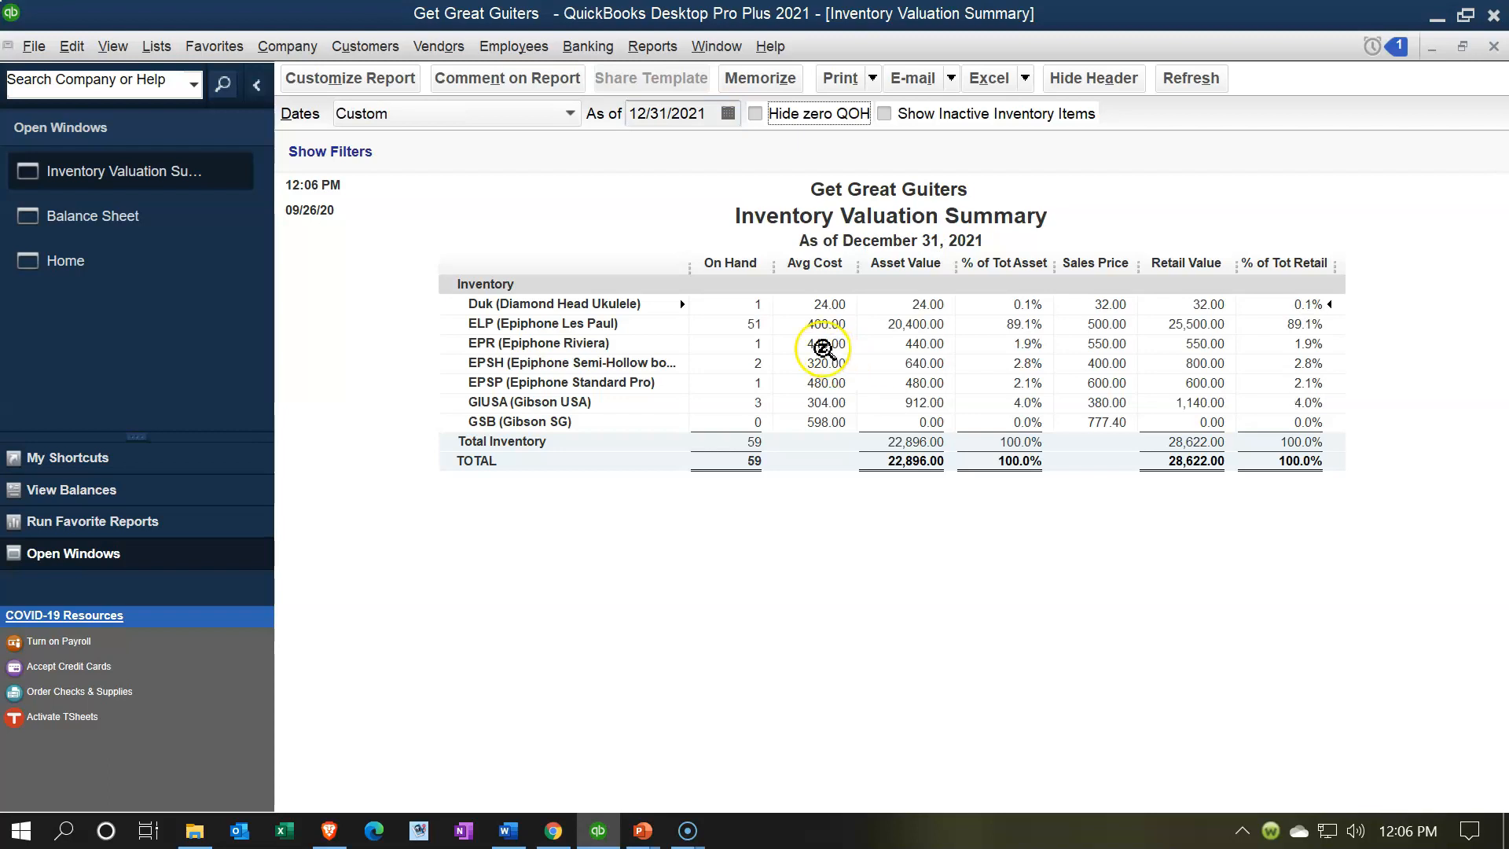
# Step: Inspect the Epiphone Les Paul valuation detail from 01/01/2021 to 12/31/2021, close it without memorizing, and return to the balance sheet
pyautogui.click(752, 318)
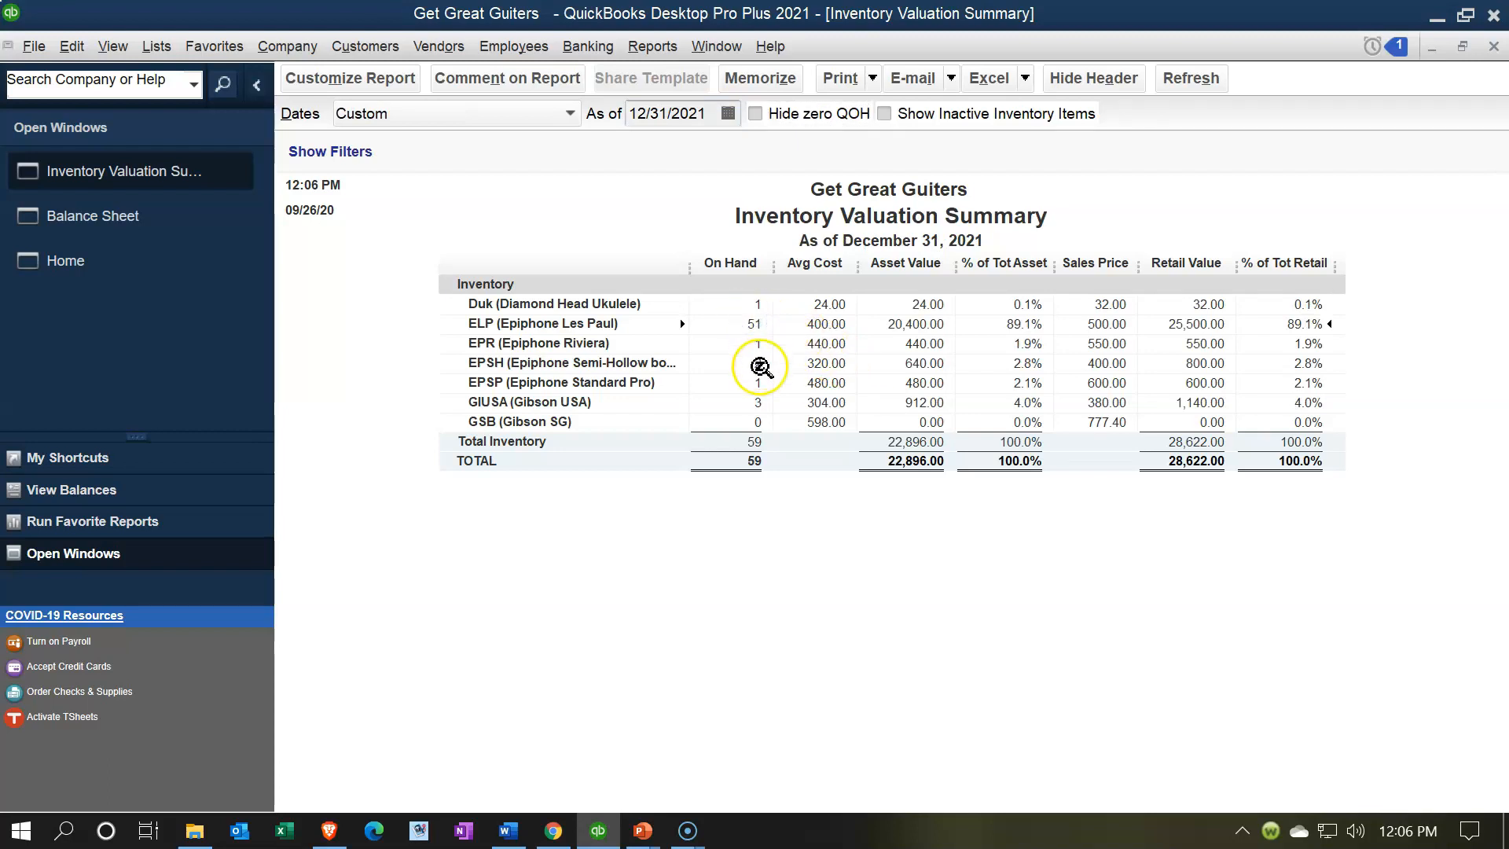
pyautogui.doubleClick(908, 327)
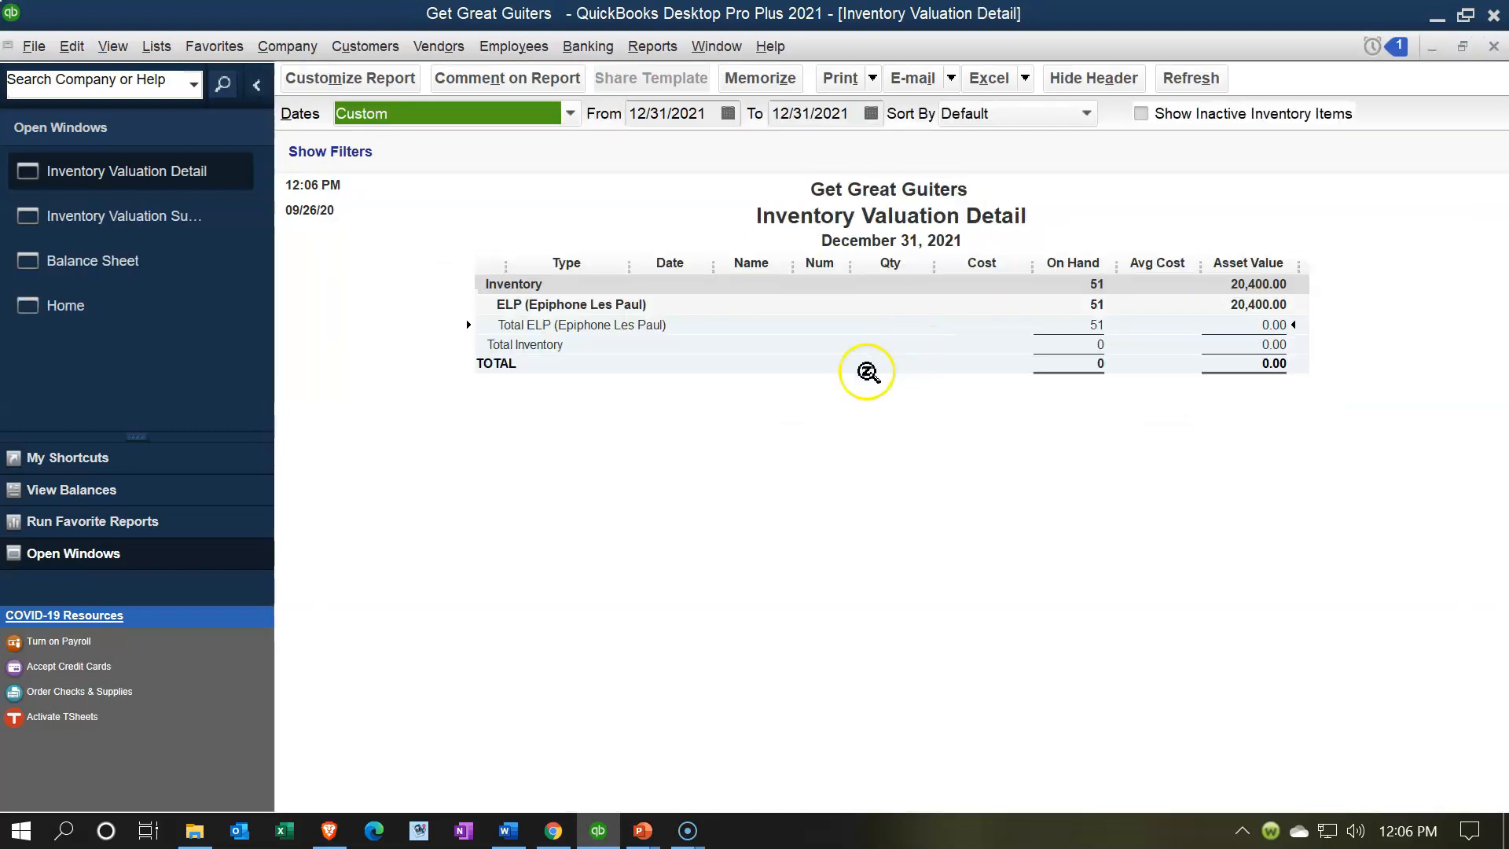
pyautogui.press('Tab')
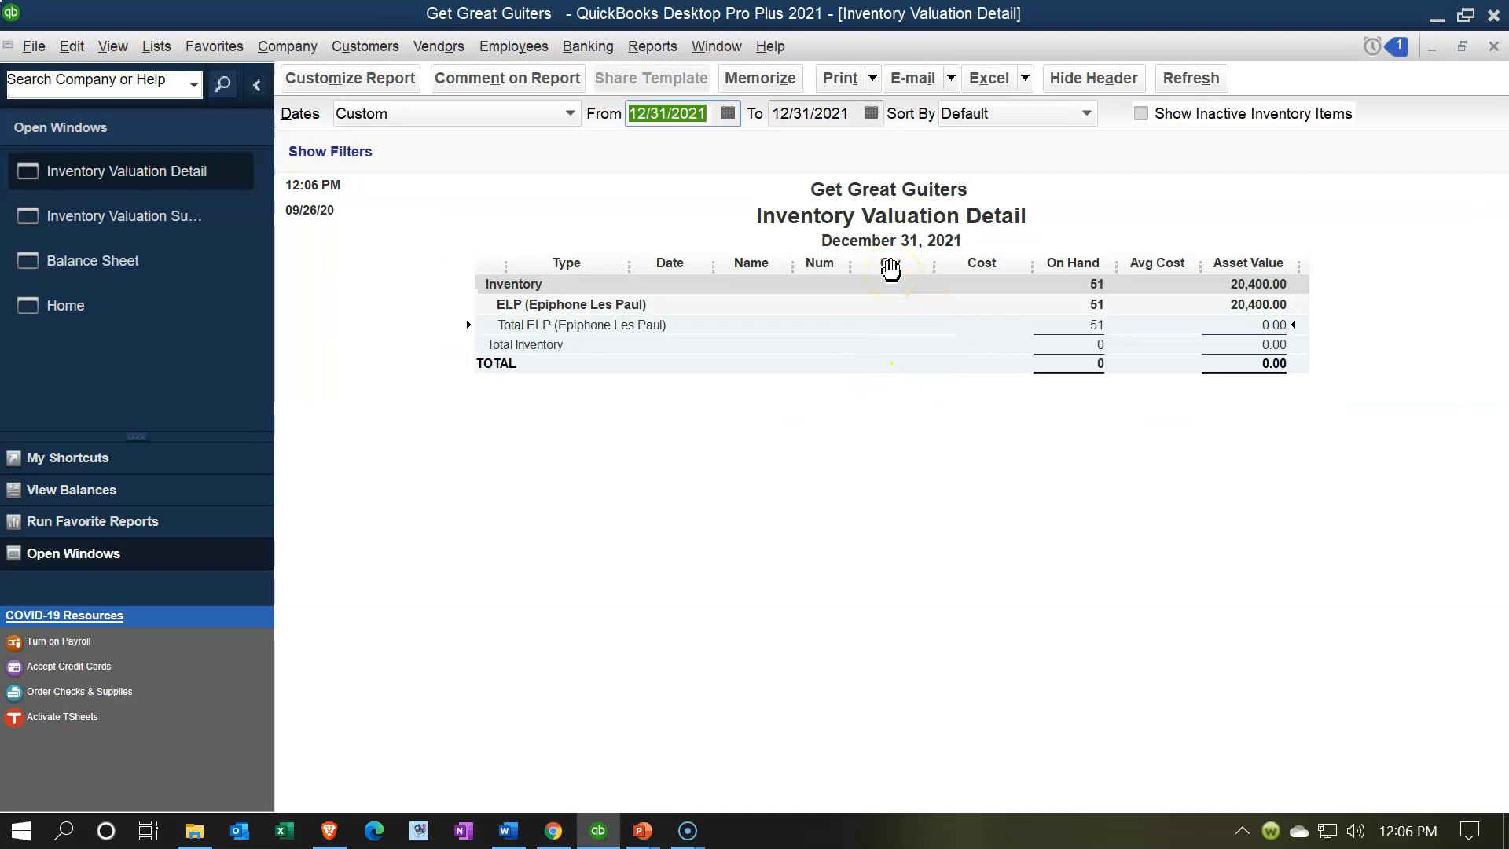
pyautogui.write('01012021')
pyautogui.press('Tab')
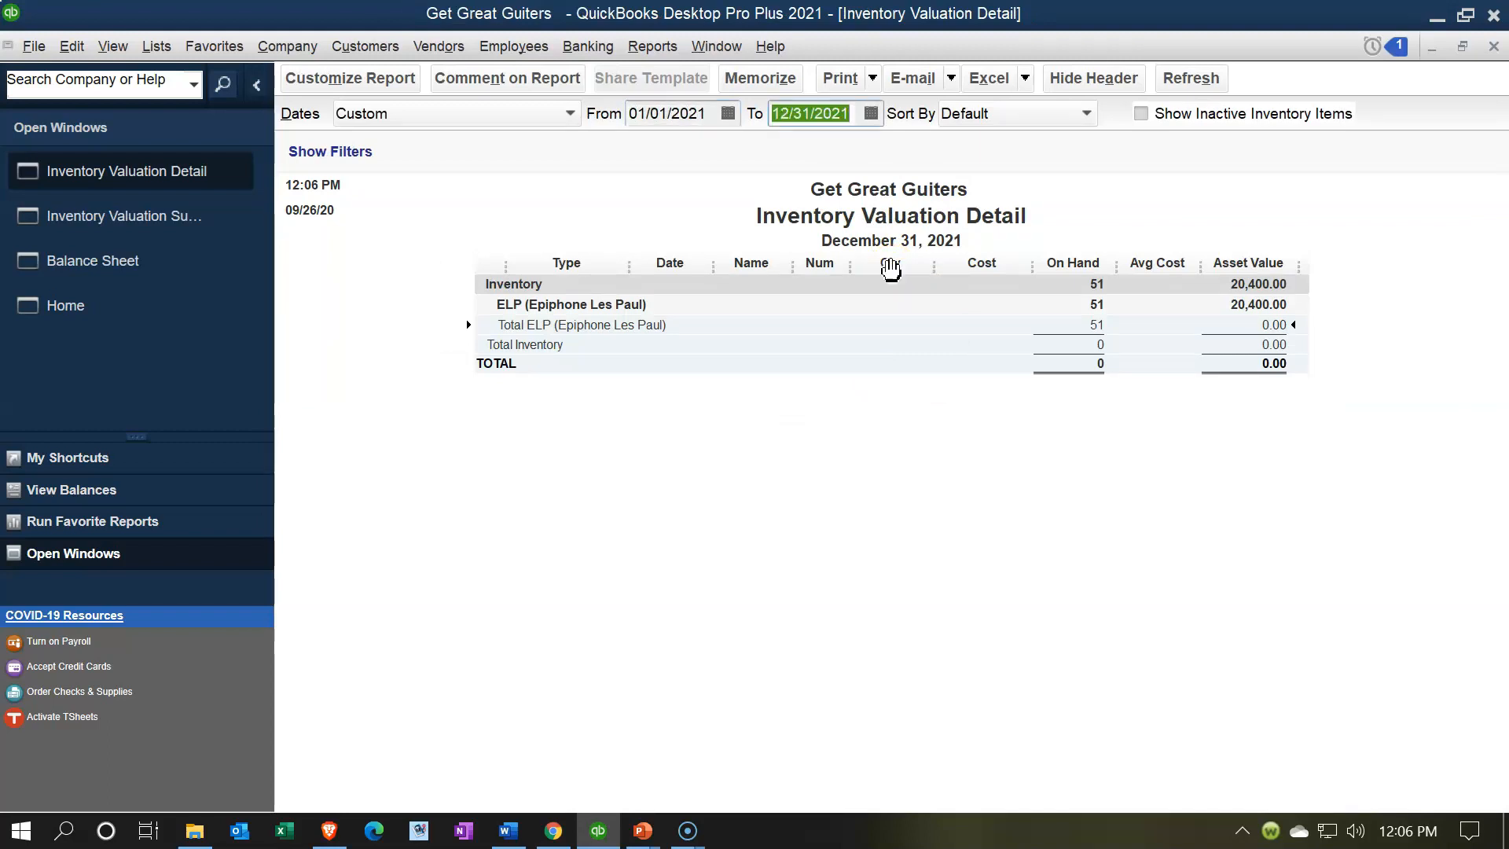
pyautogui.press('Tab')
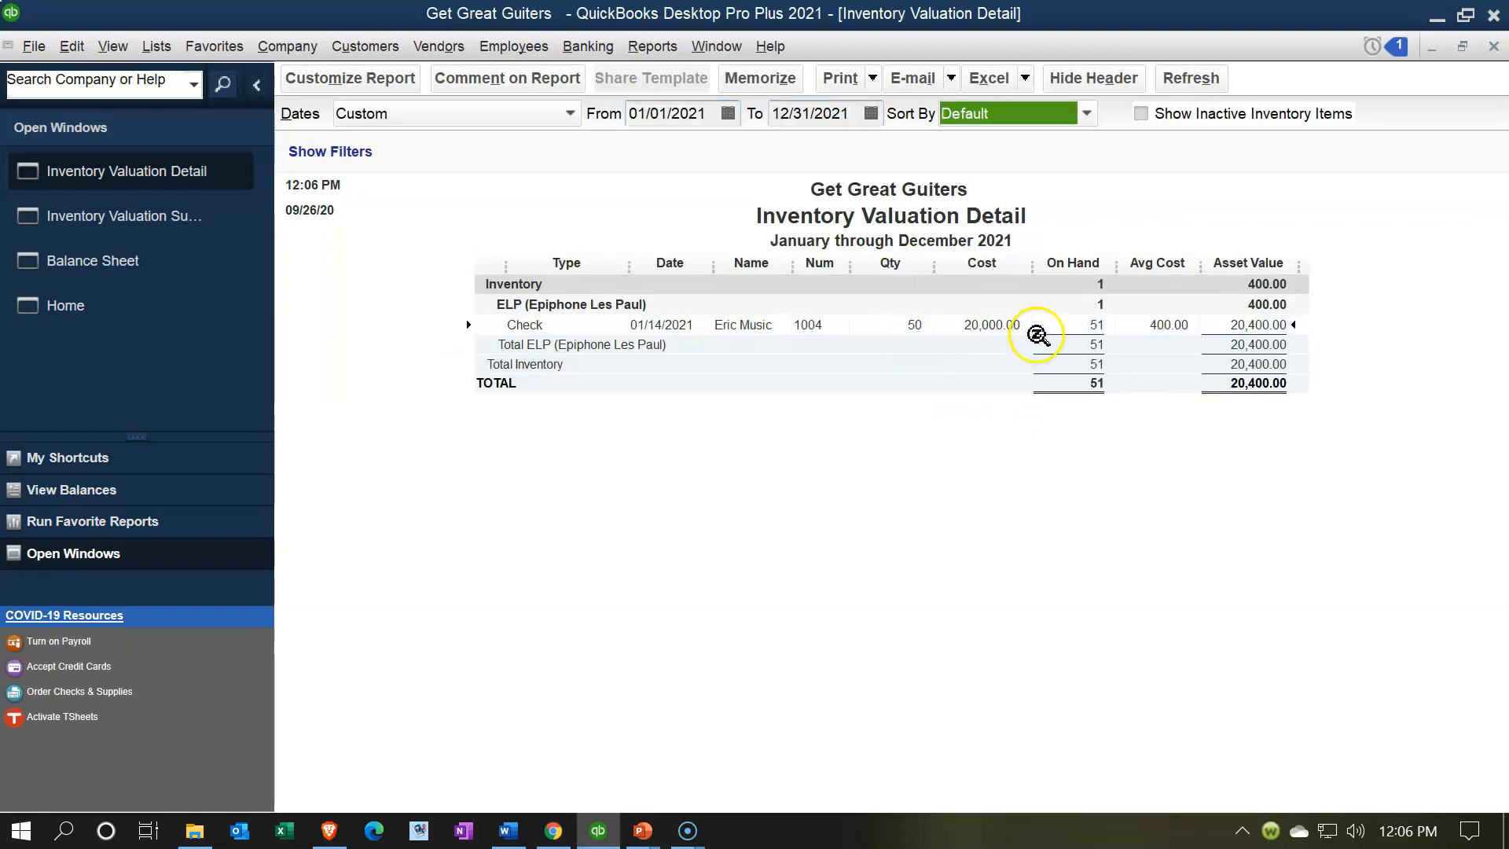
pyautogui.click(1494, 46)
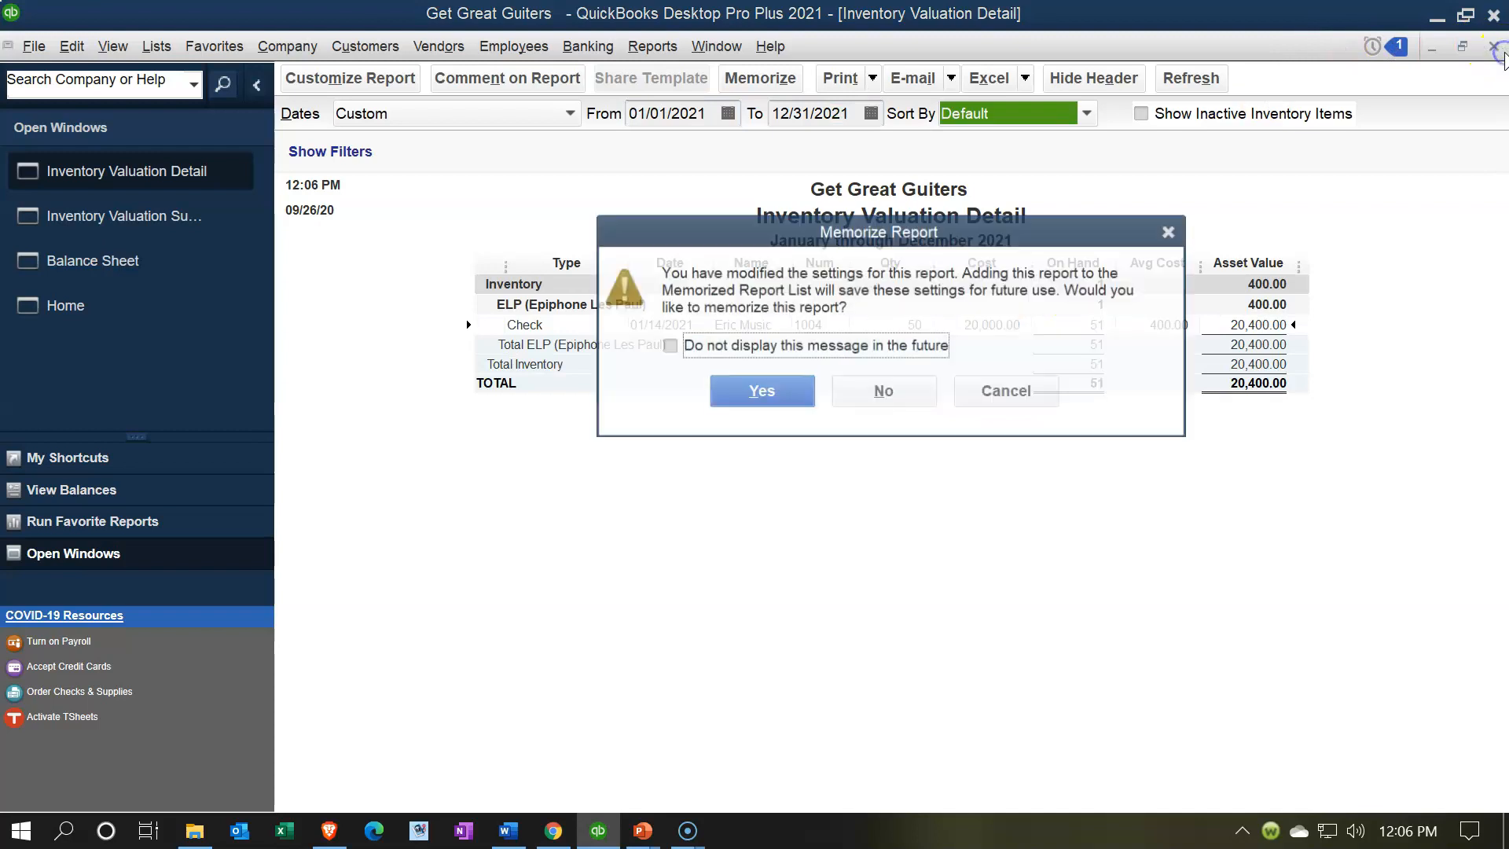
pyautogui.click(916, 392)
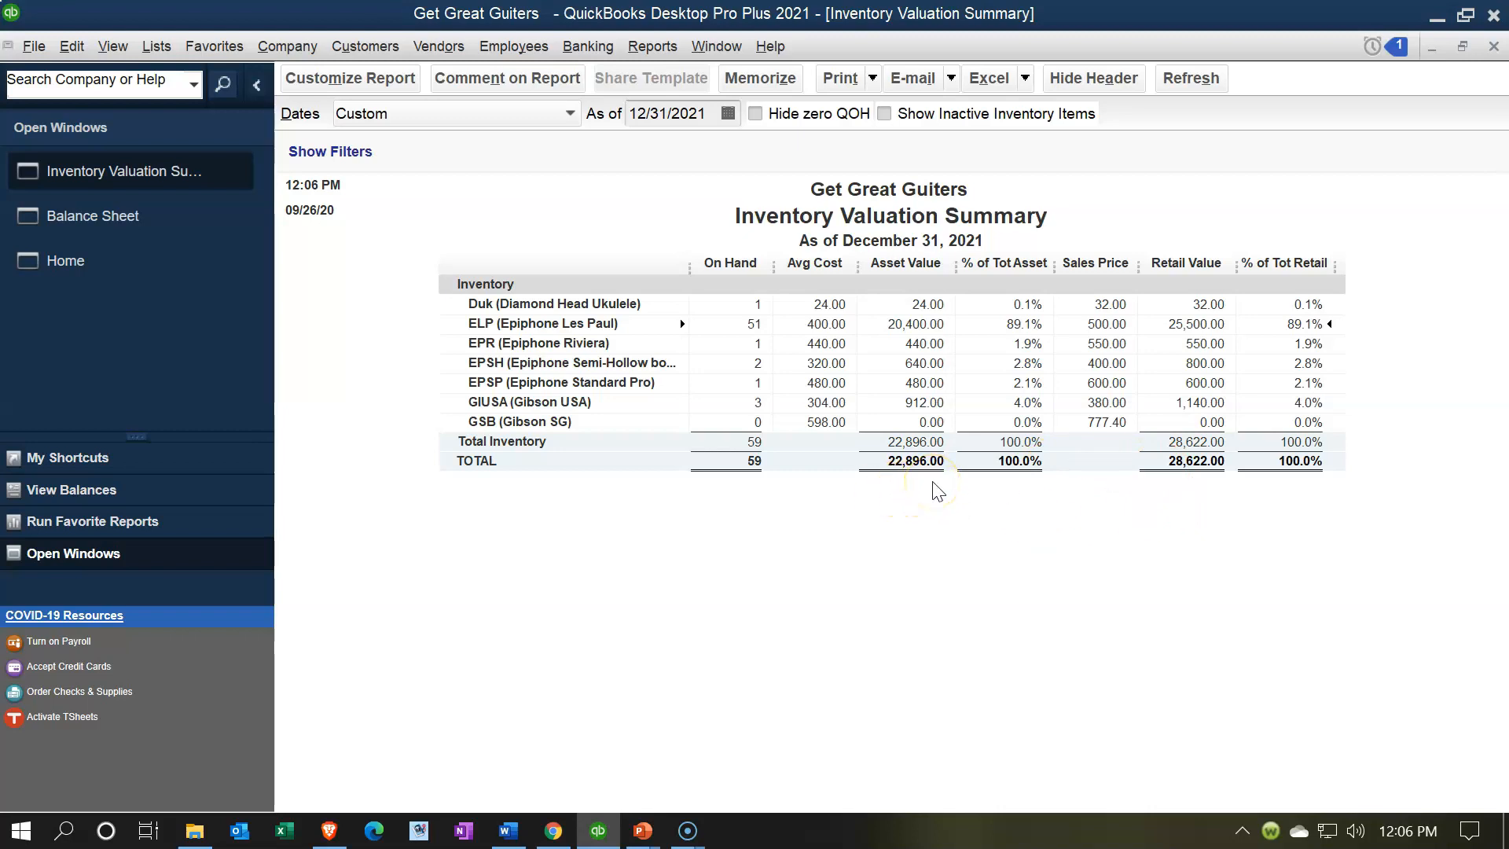
pyautogui.click(154, 224)
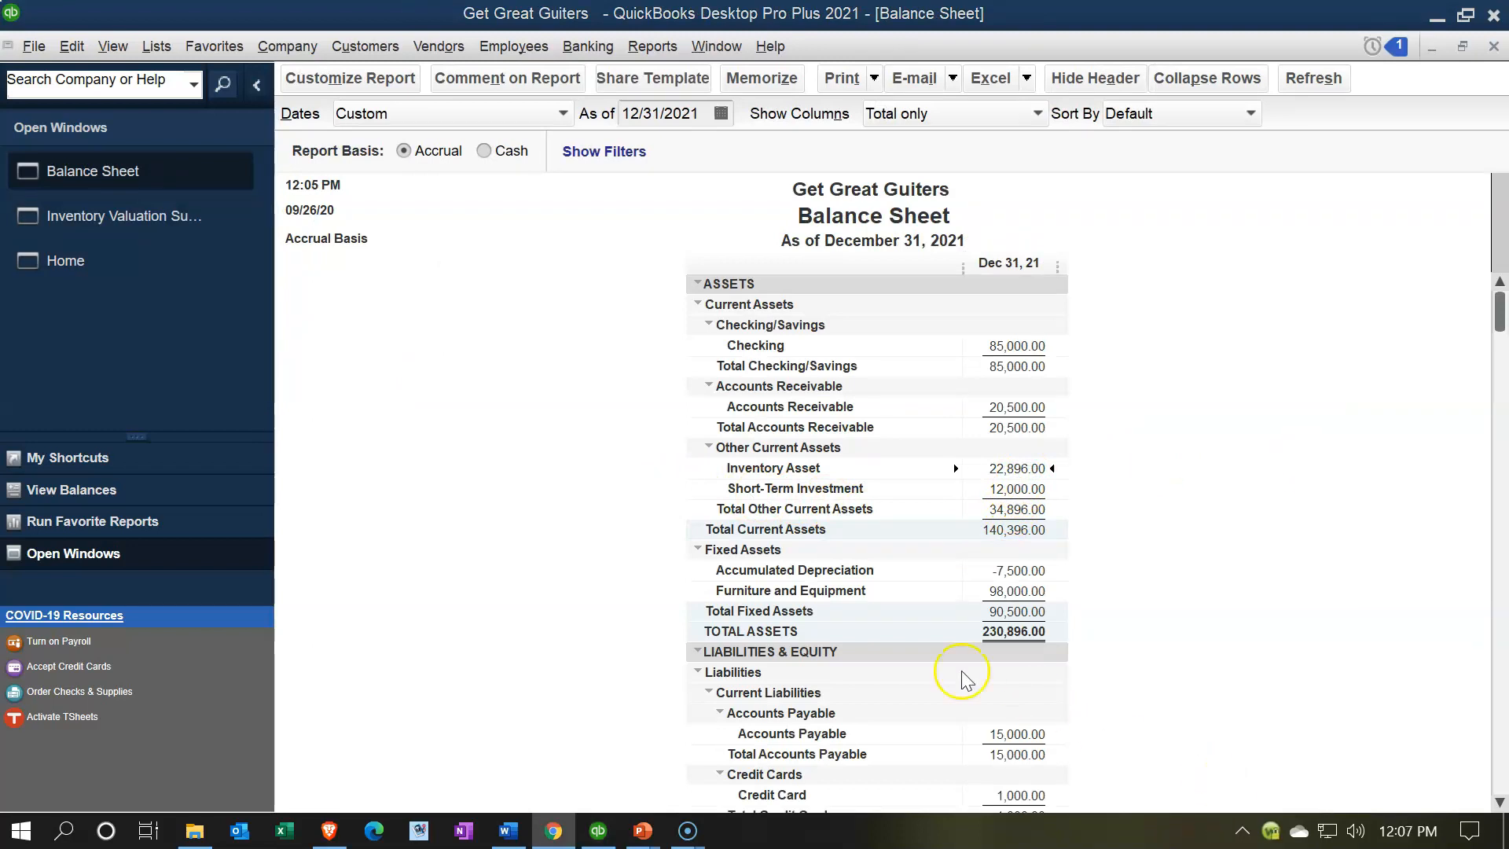
# Step: Start a new check from the Checking account dated 01/14/2021, payable to the vendor Gibson
pyautogui.click(69, 267)
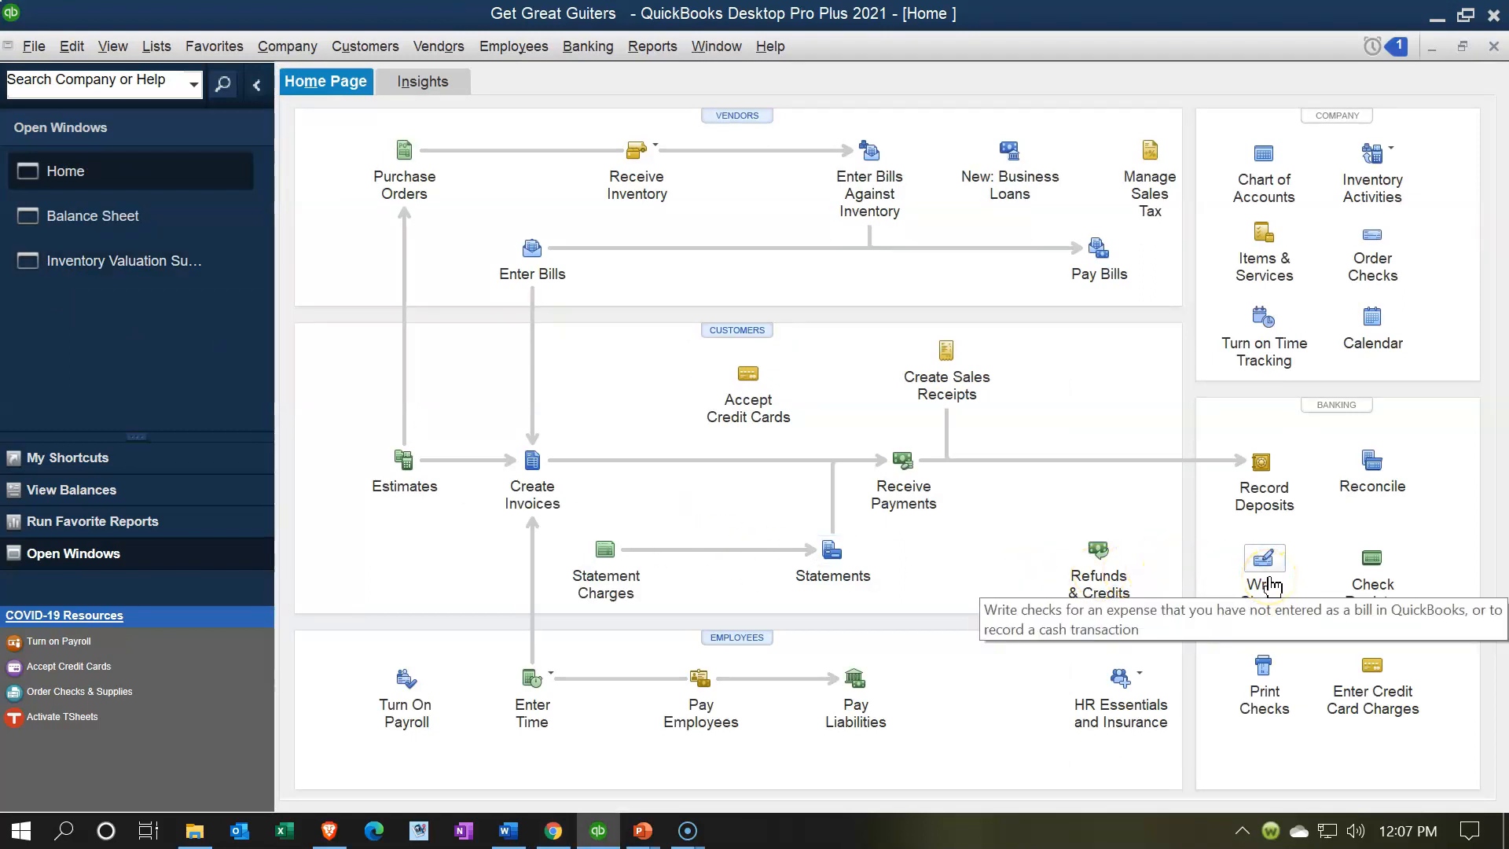
pyautogui.click(1267, 581)
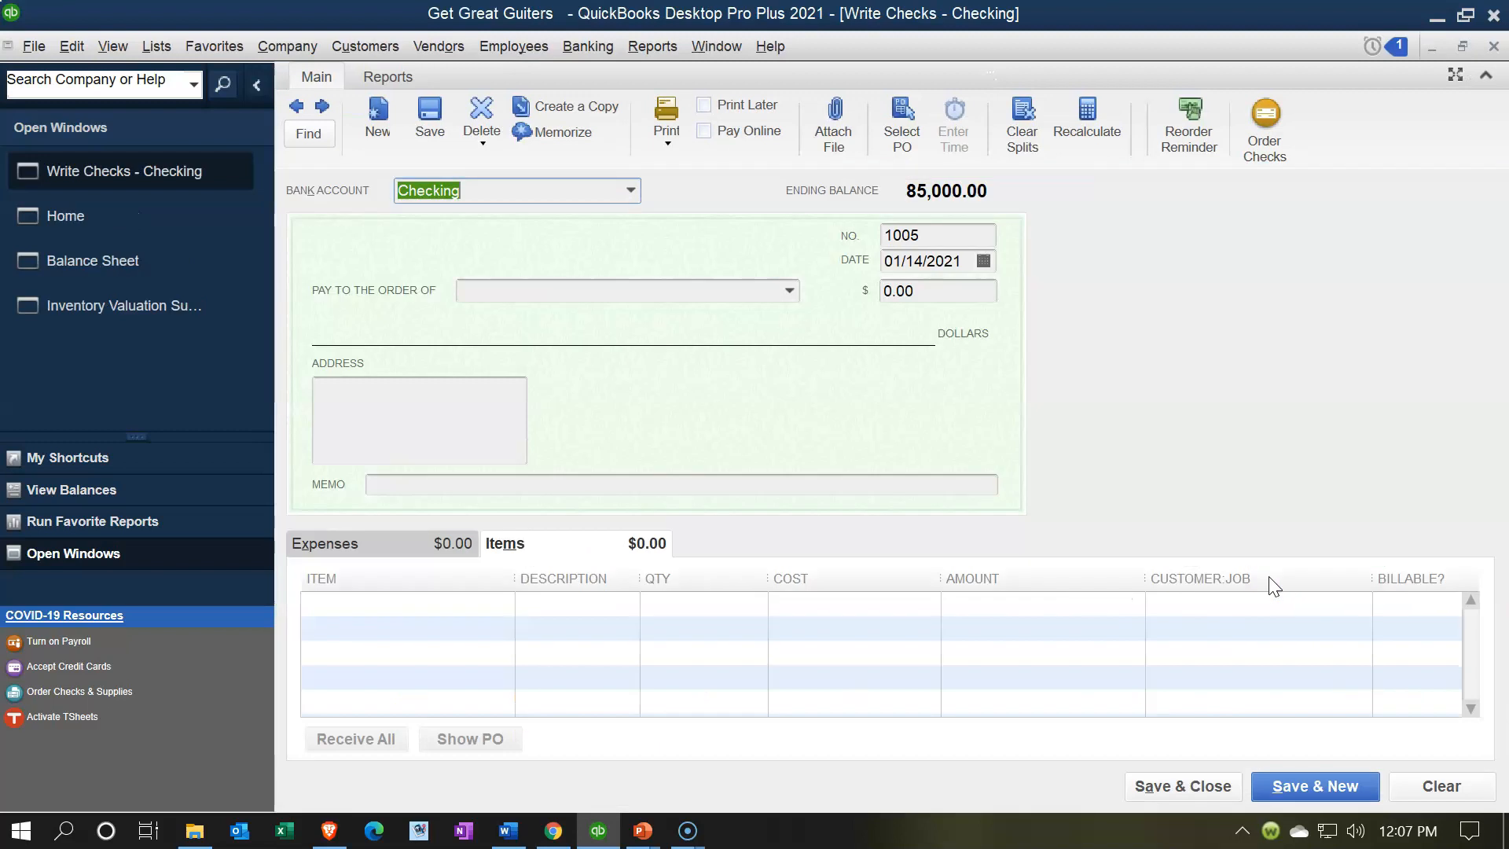
pyautogui.press('Tab')
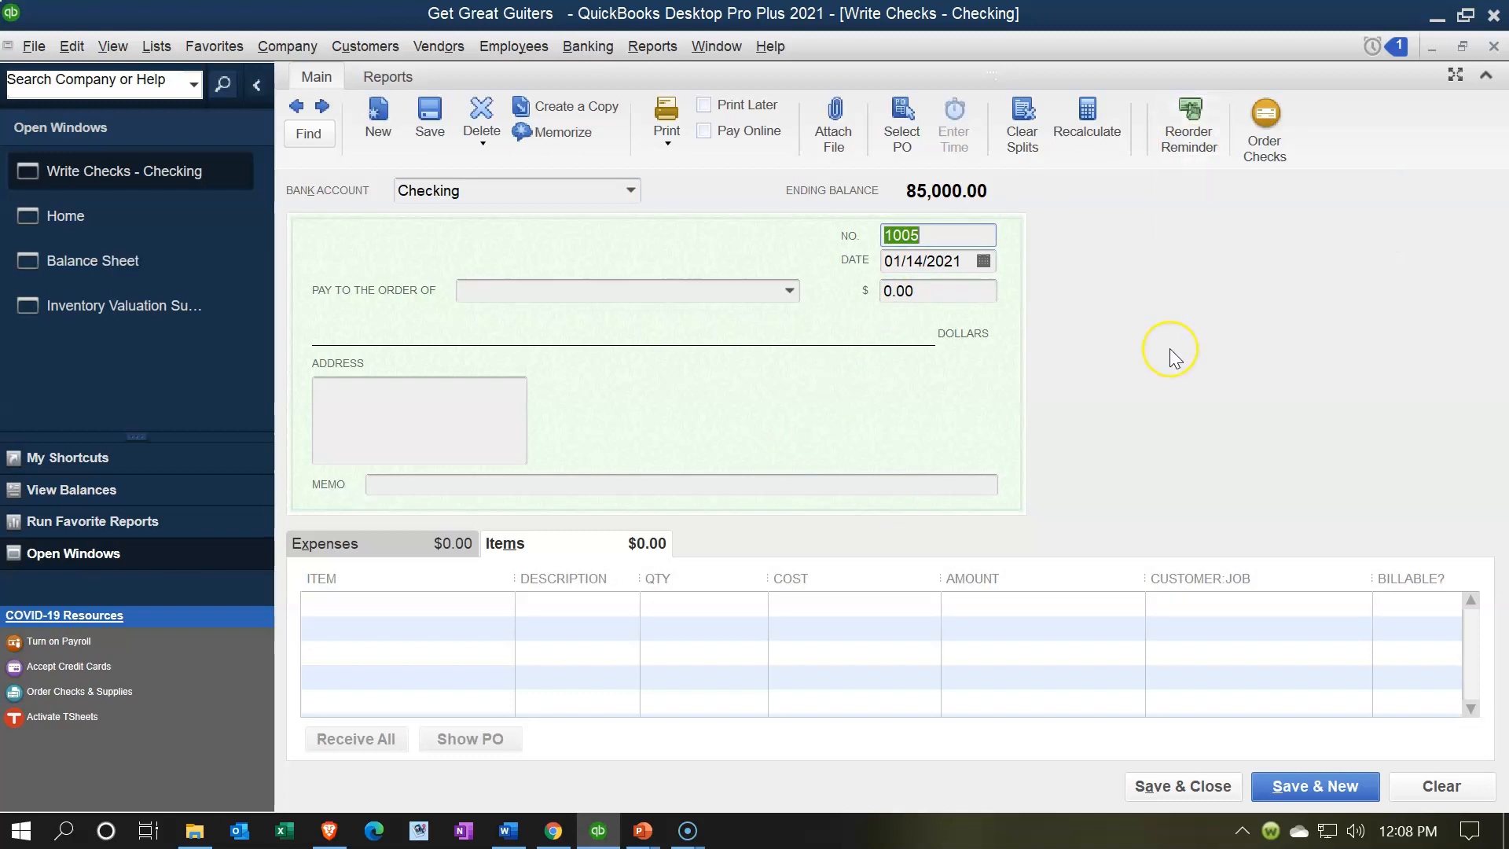
pyautogui.press('Tab')
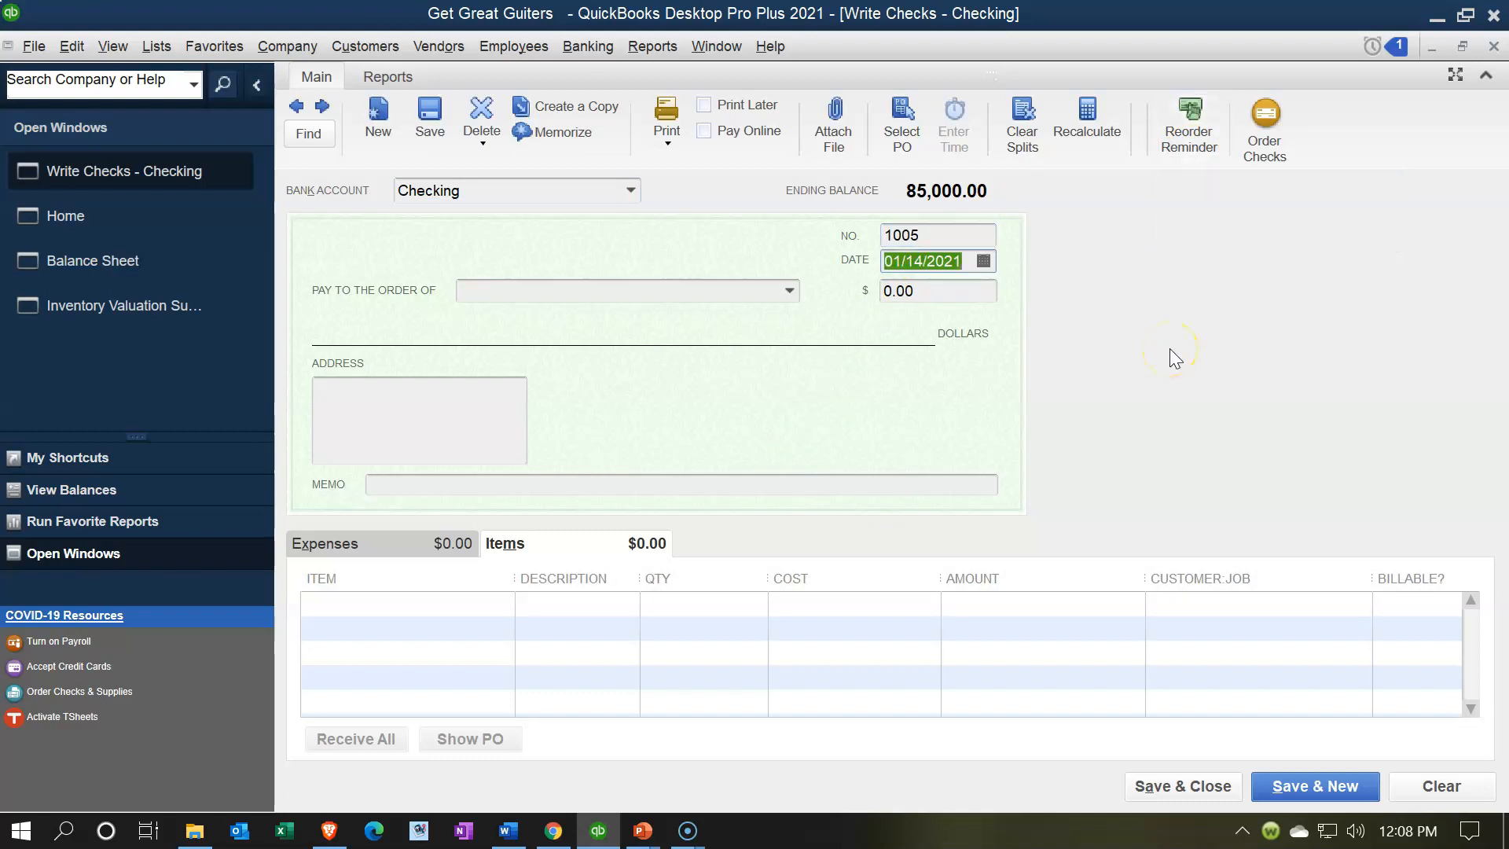
pyautogui.press('Tab')
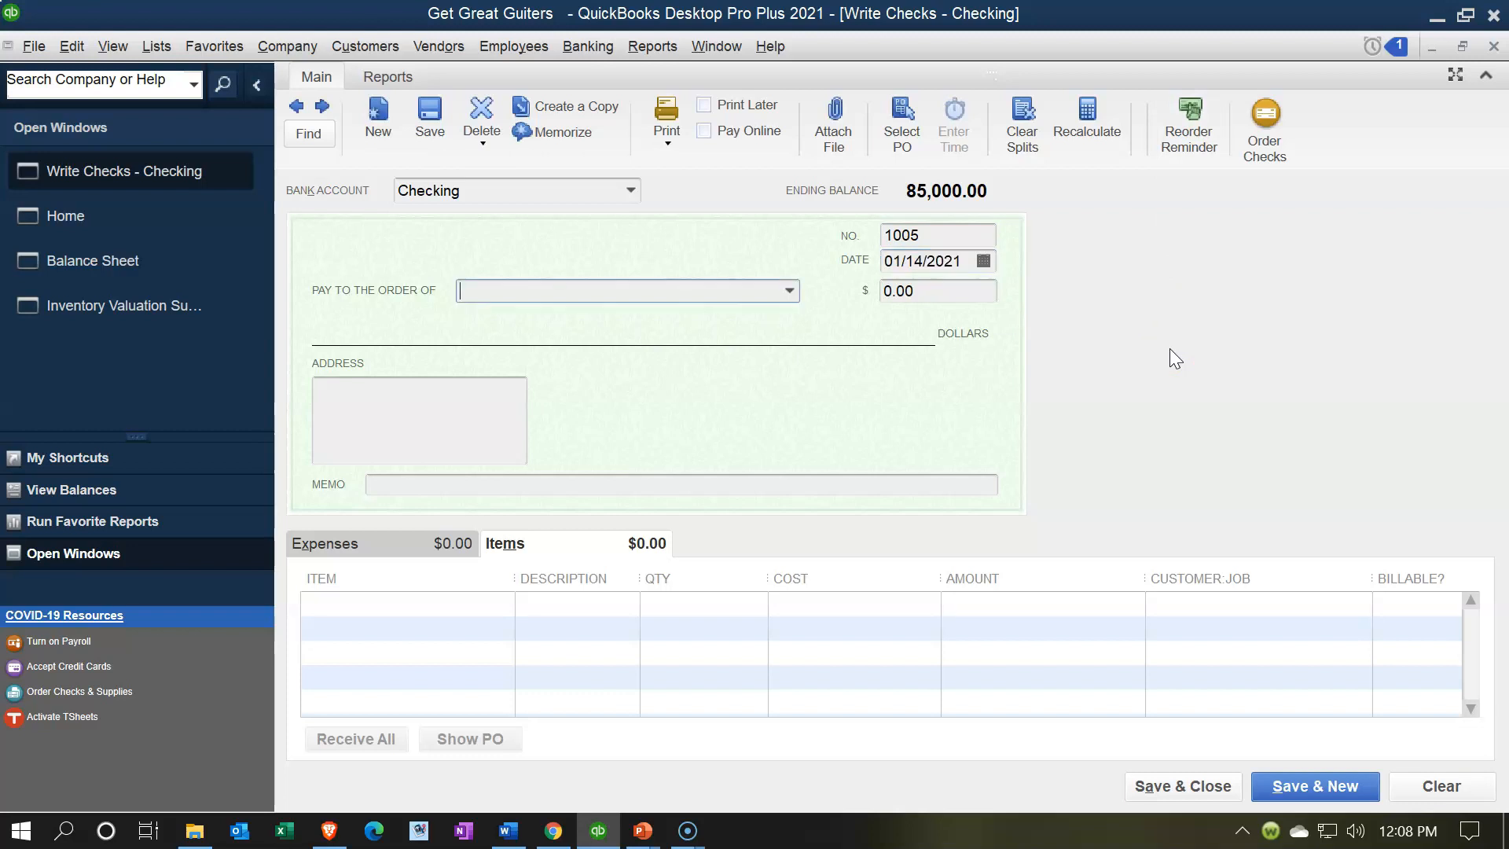
pyautogui.click(788, 291)
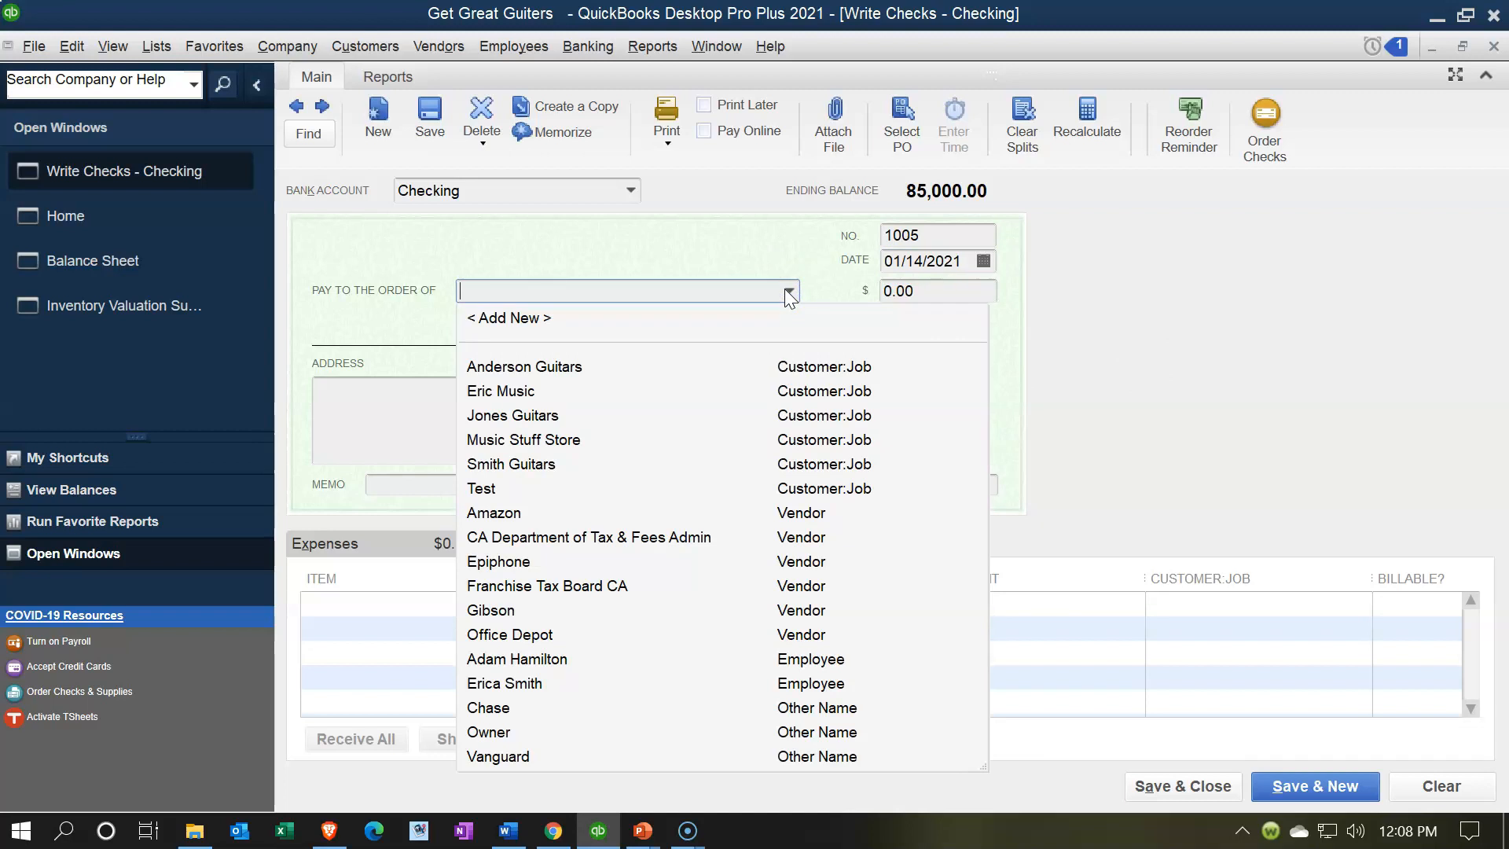
pyautogui.write('Gibson')
pyautogui.press('Tab')
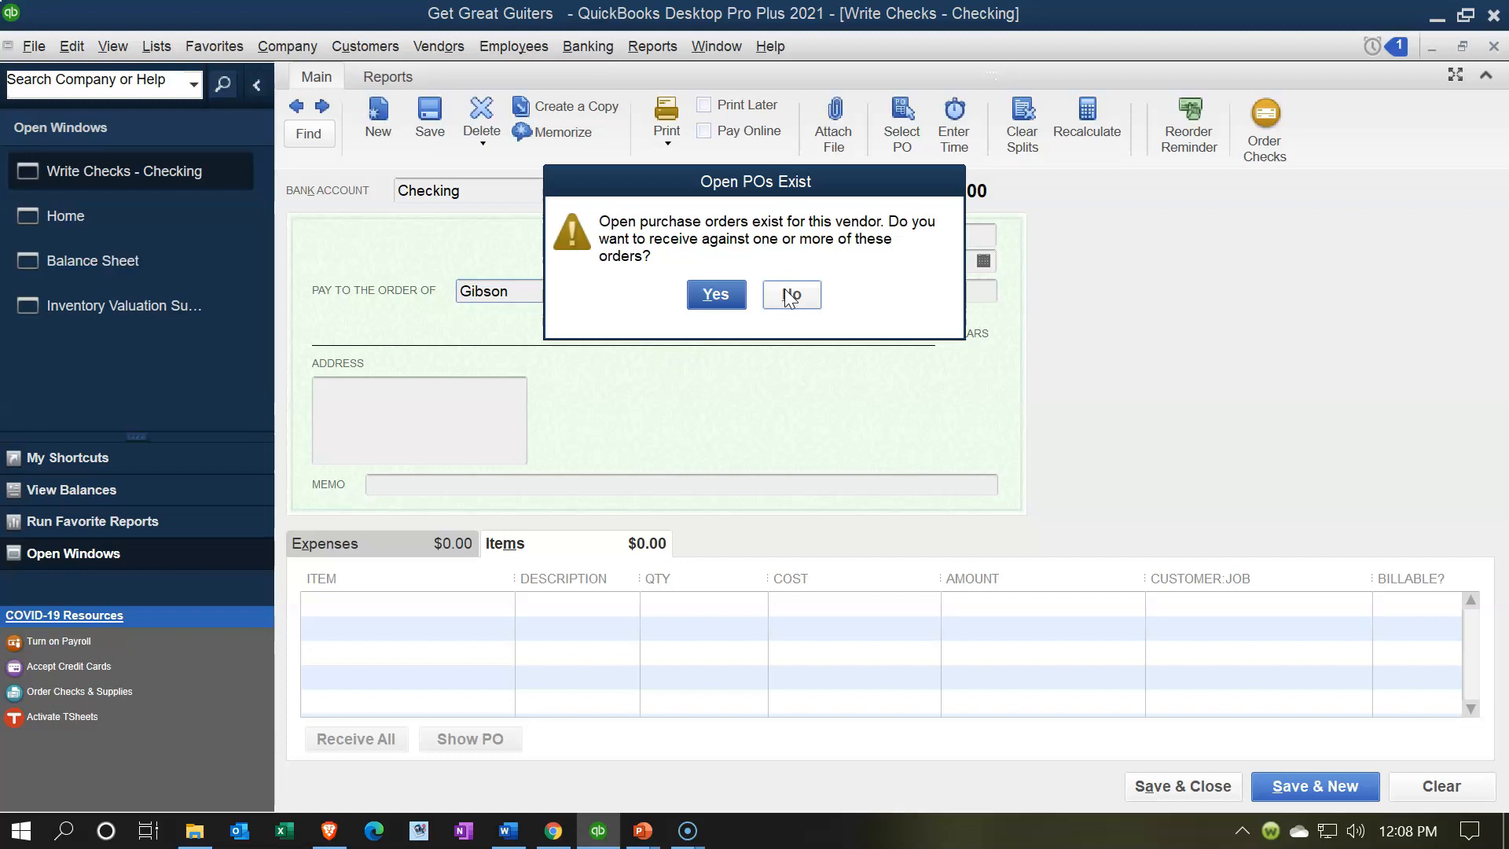
# Step: Receive the items from Gibson's open purchase order dated 01/12/2021 onto the check, and save and close it
pyautogui.click(715, 297)
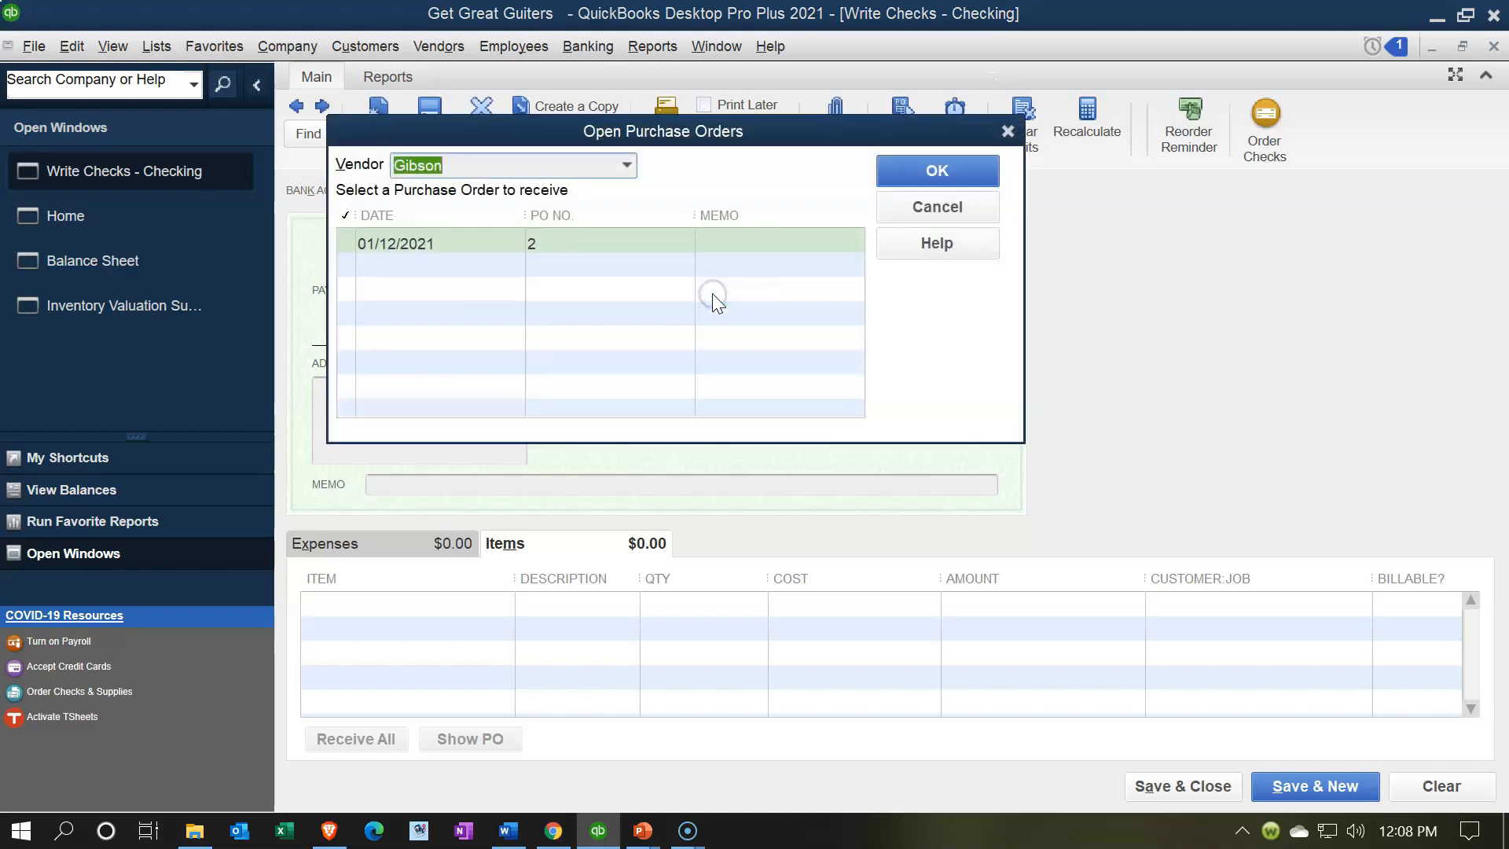
pyautogui.click(345, 237)
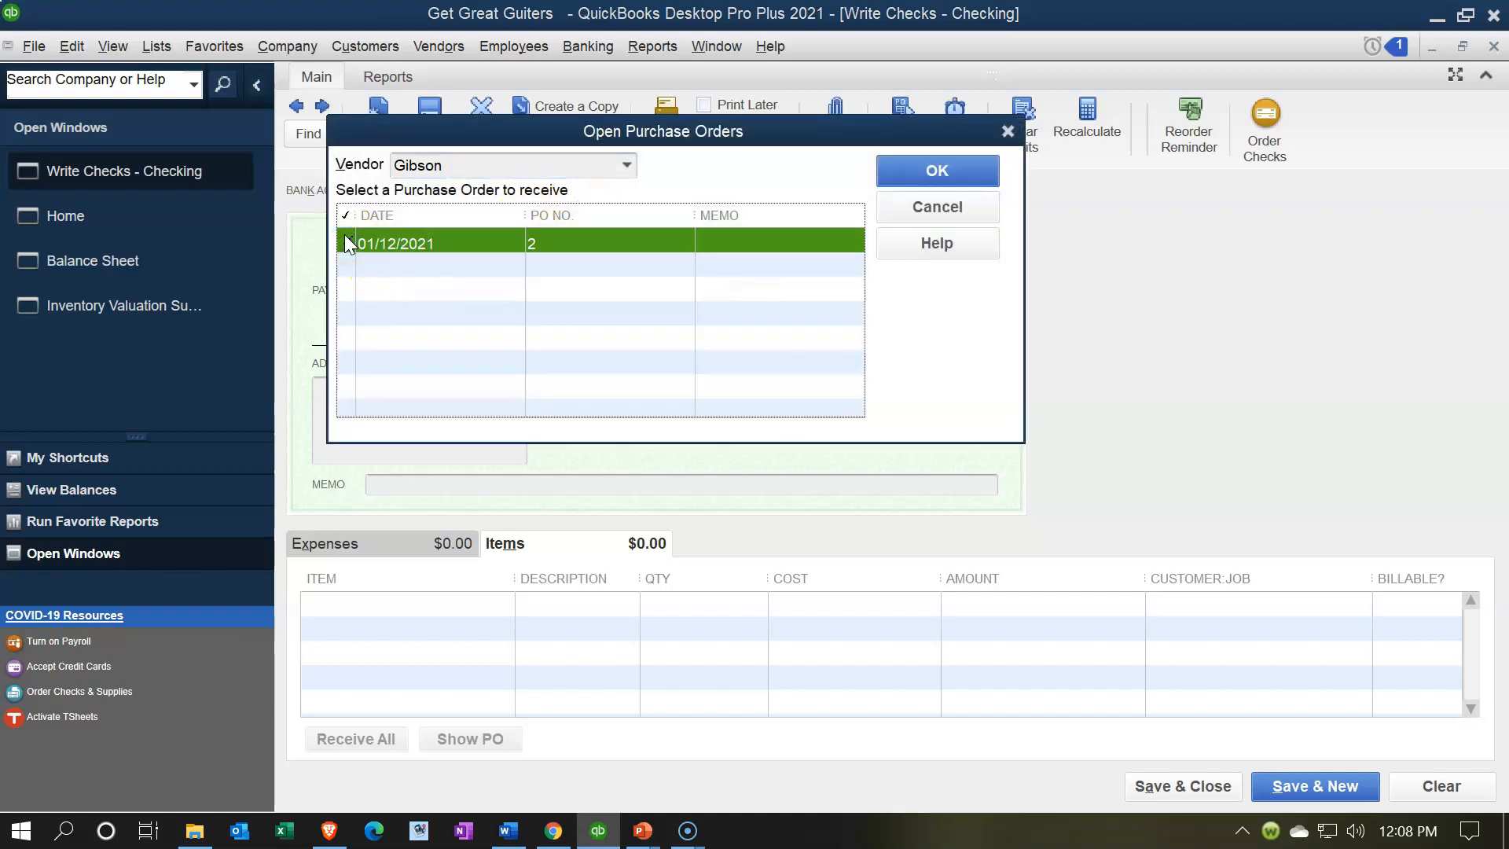
pyautogui.click(934, 177)
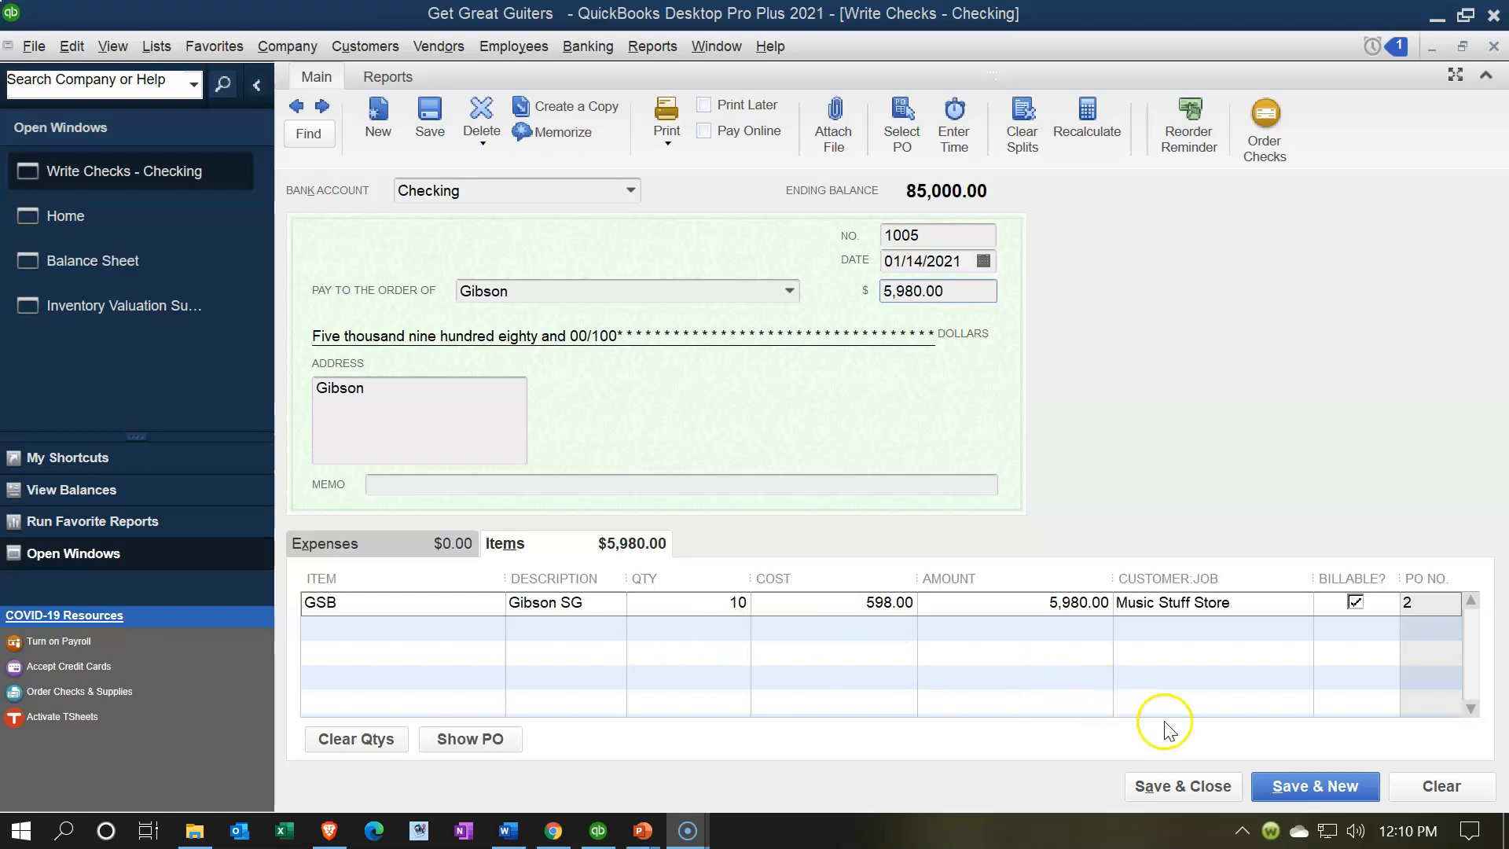
pyautogui.click(1213, 794)
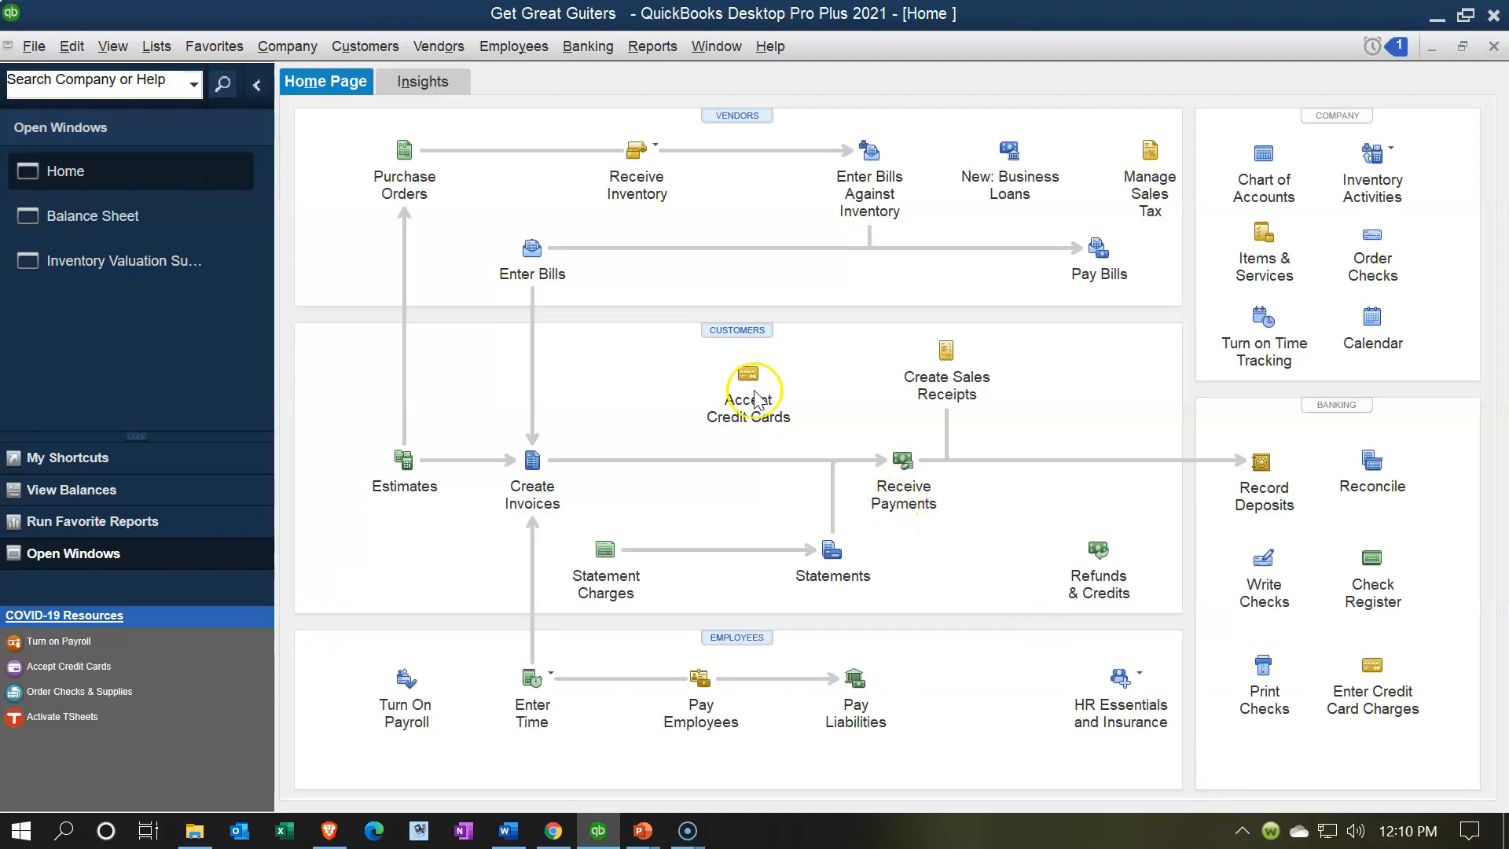
# Step: Drill down from the balance sheet's Checking balance to the Gibson check to inspect it, and return to the balance sheet
pyautogui.click(118, 220)
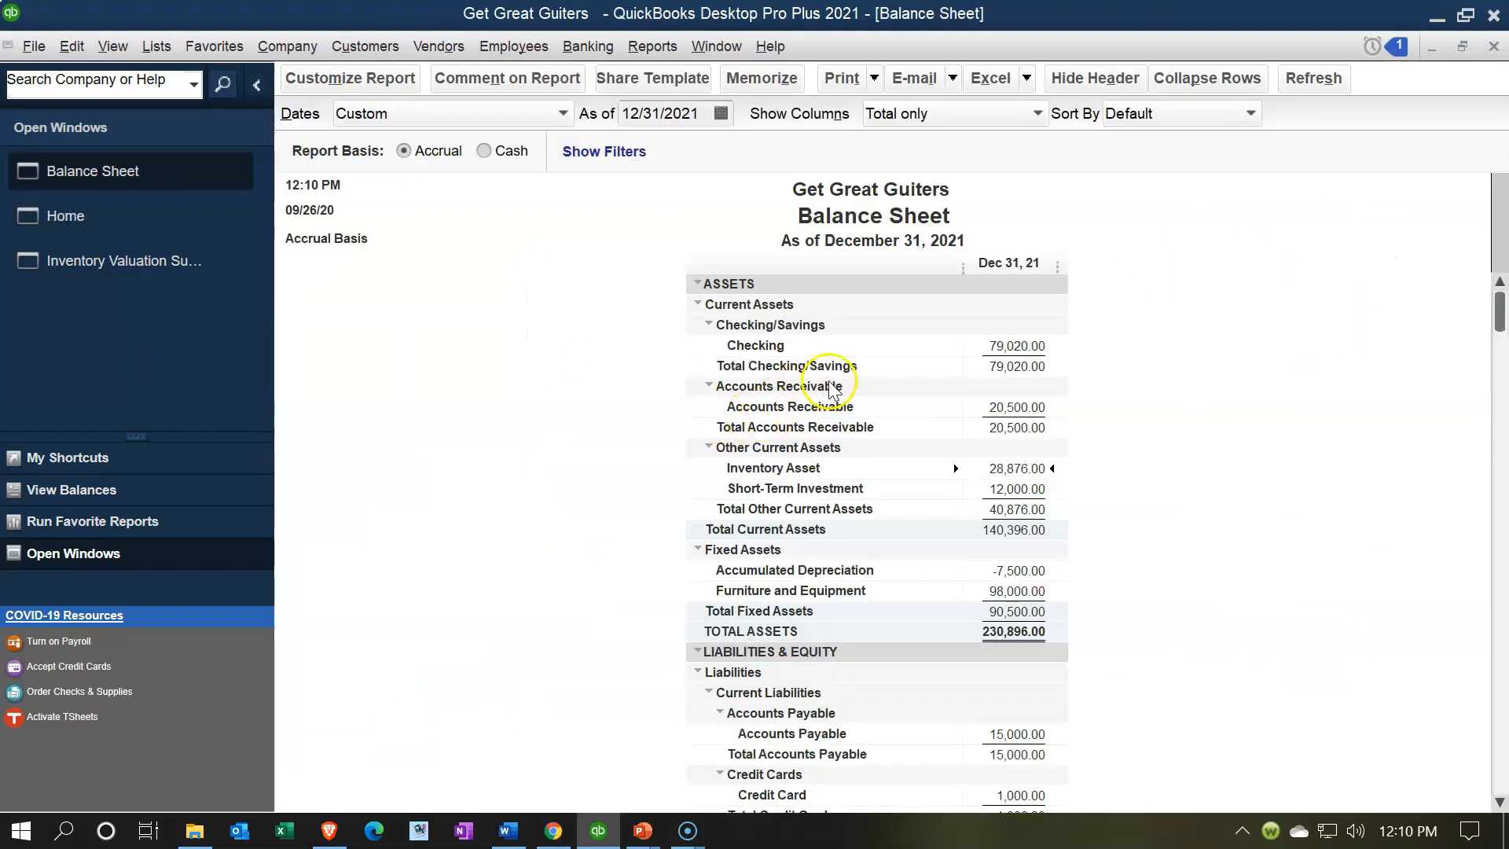
pyautogui.doubleClick(996, 346)
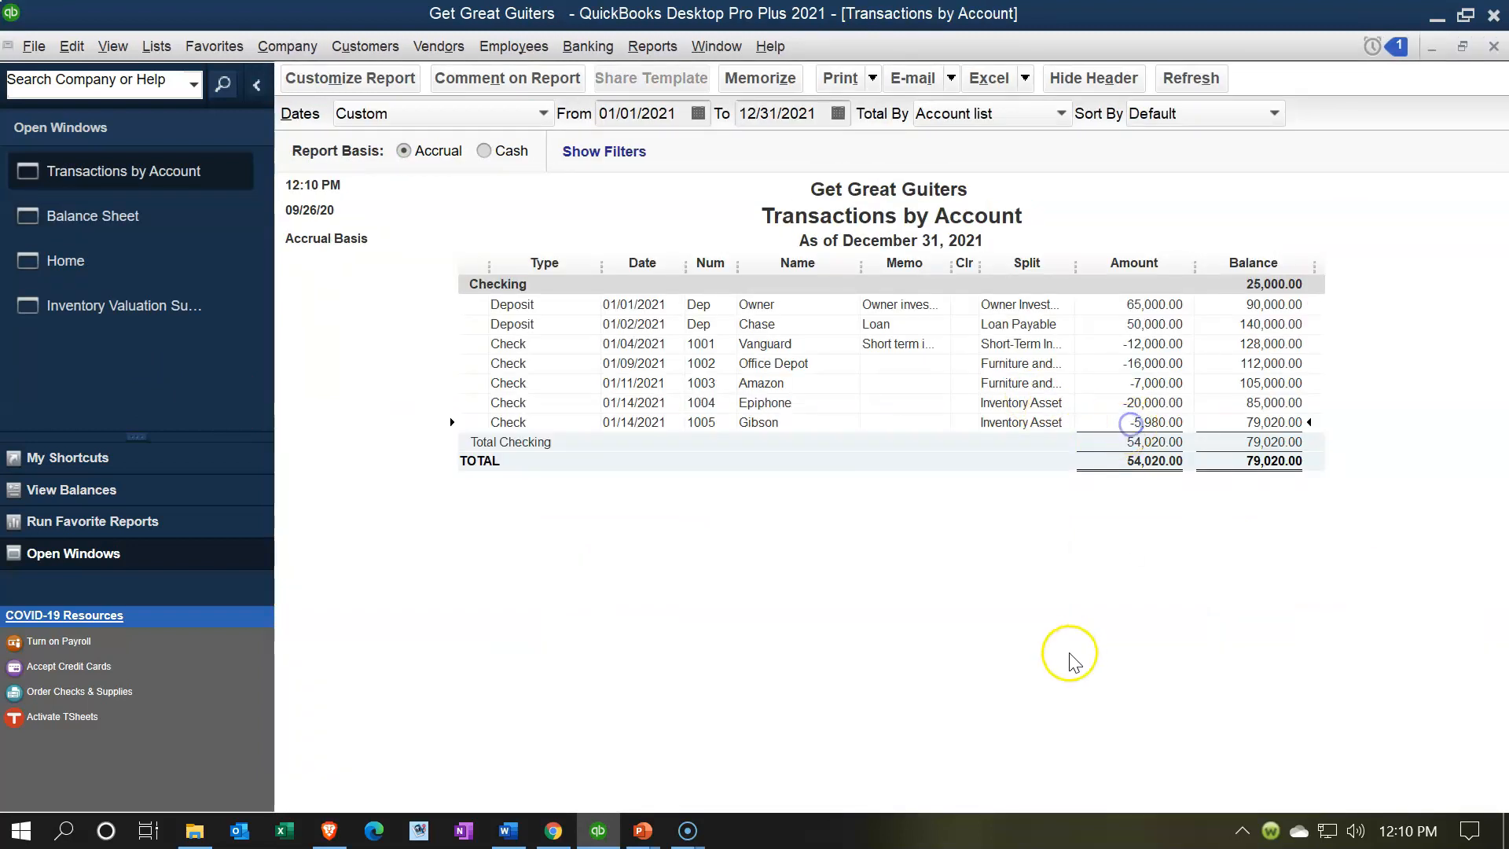
pyautogui.doubleClick(1145, 422)
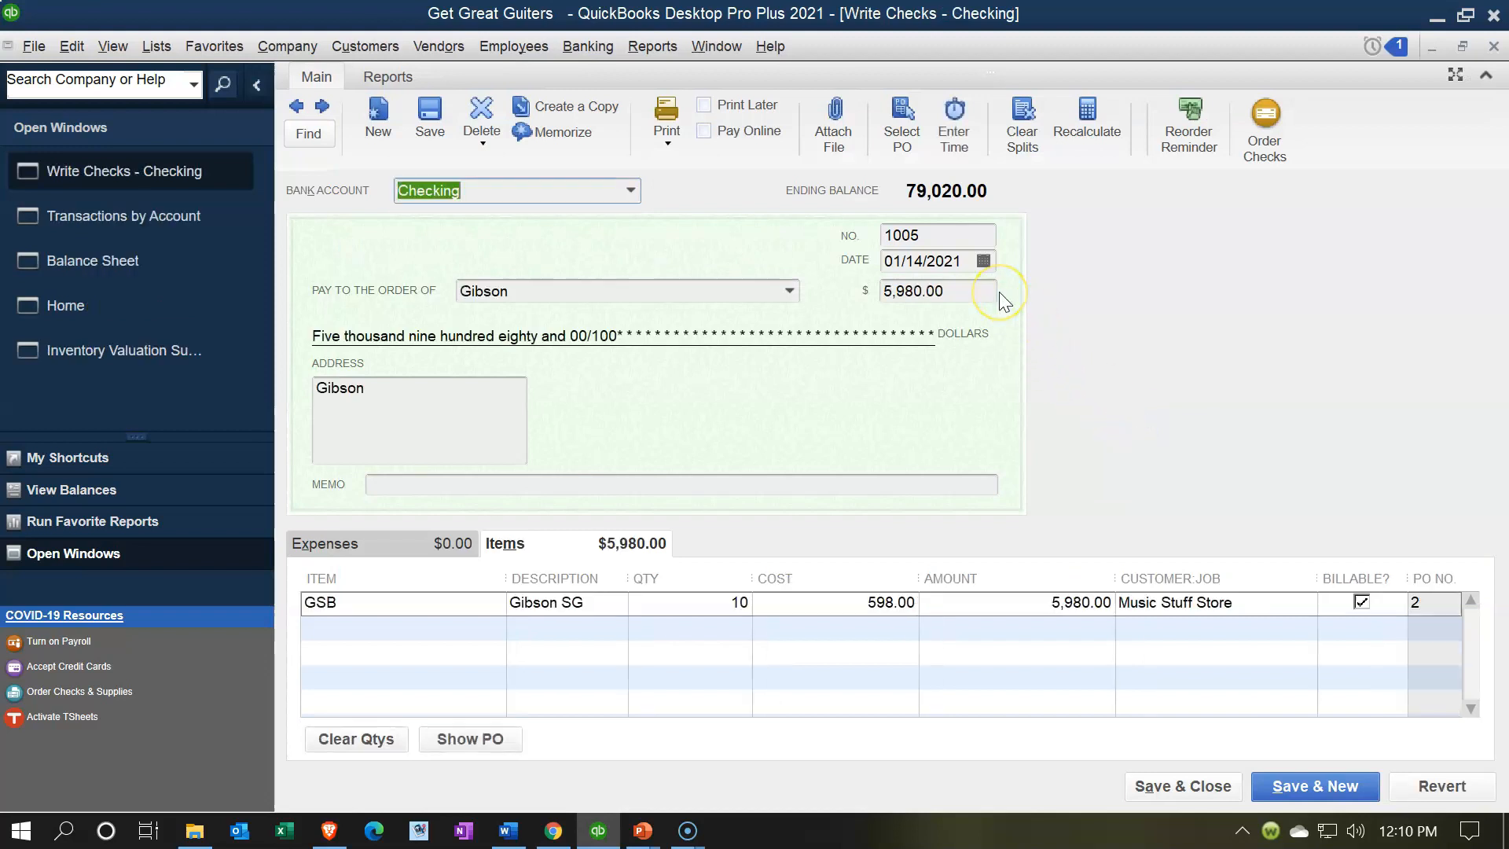
pyautogui.click(1494, 49)
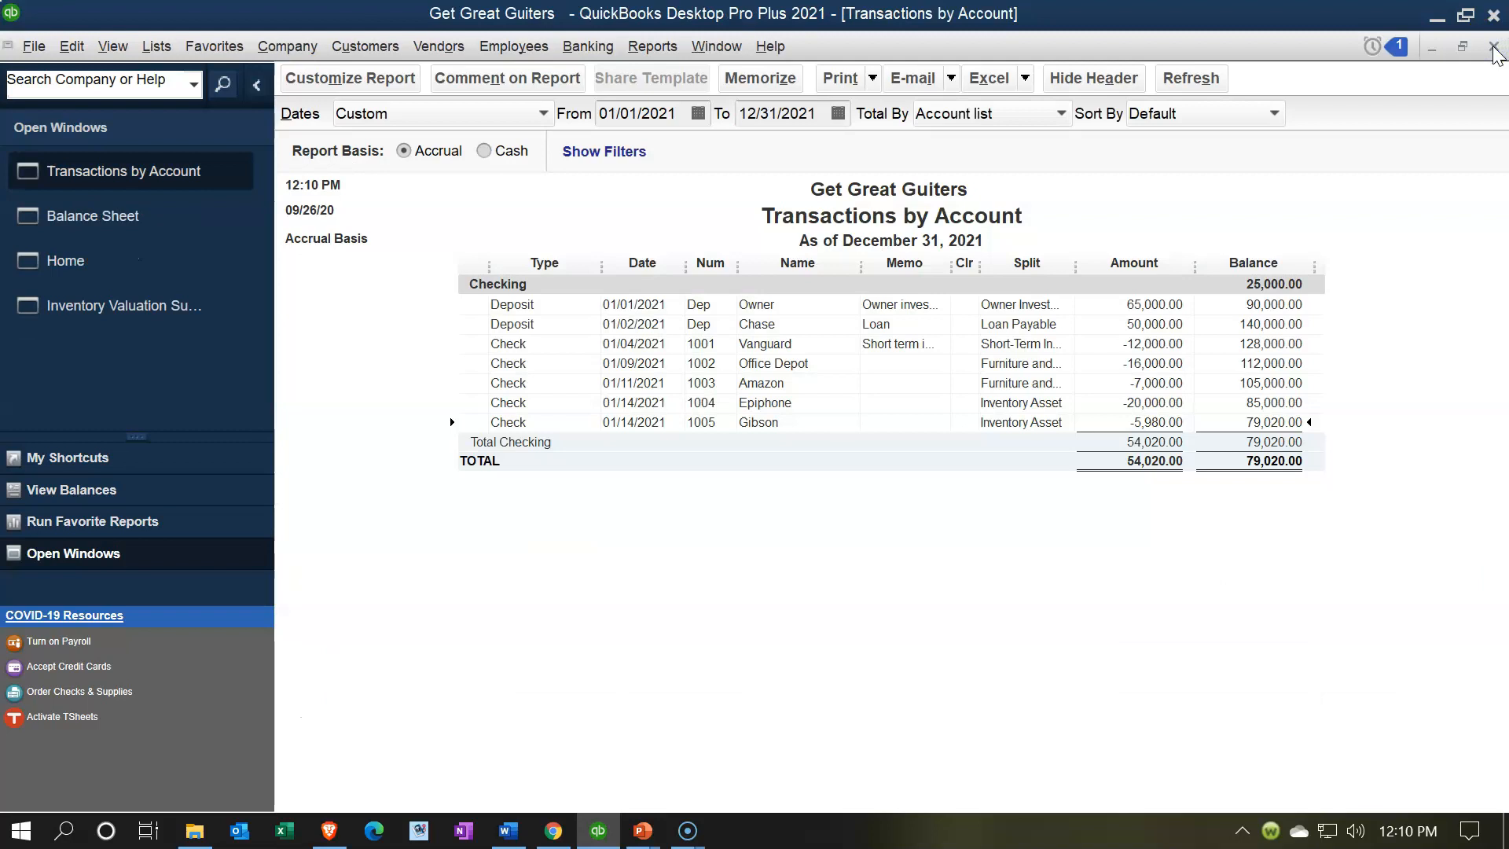
pyautogui.click(1493, 49)
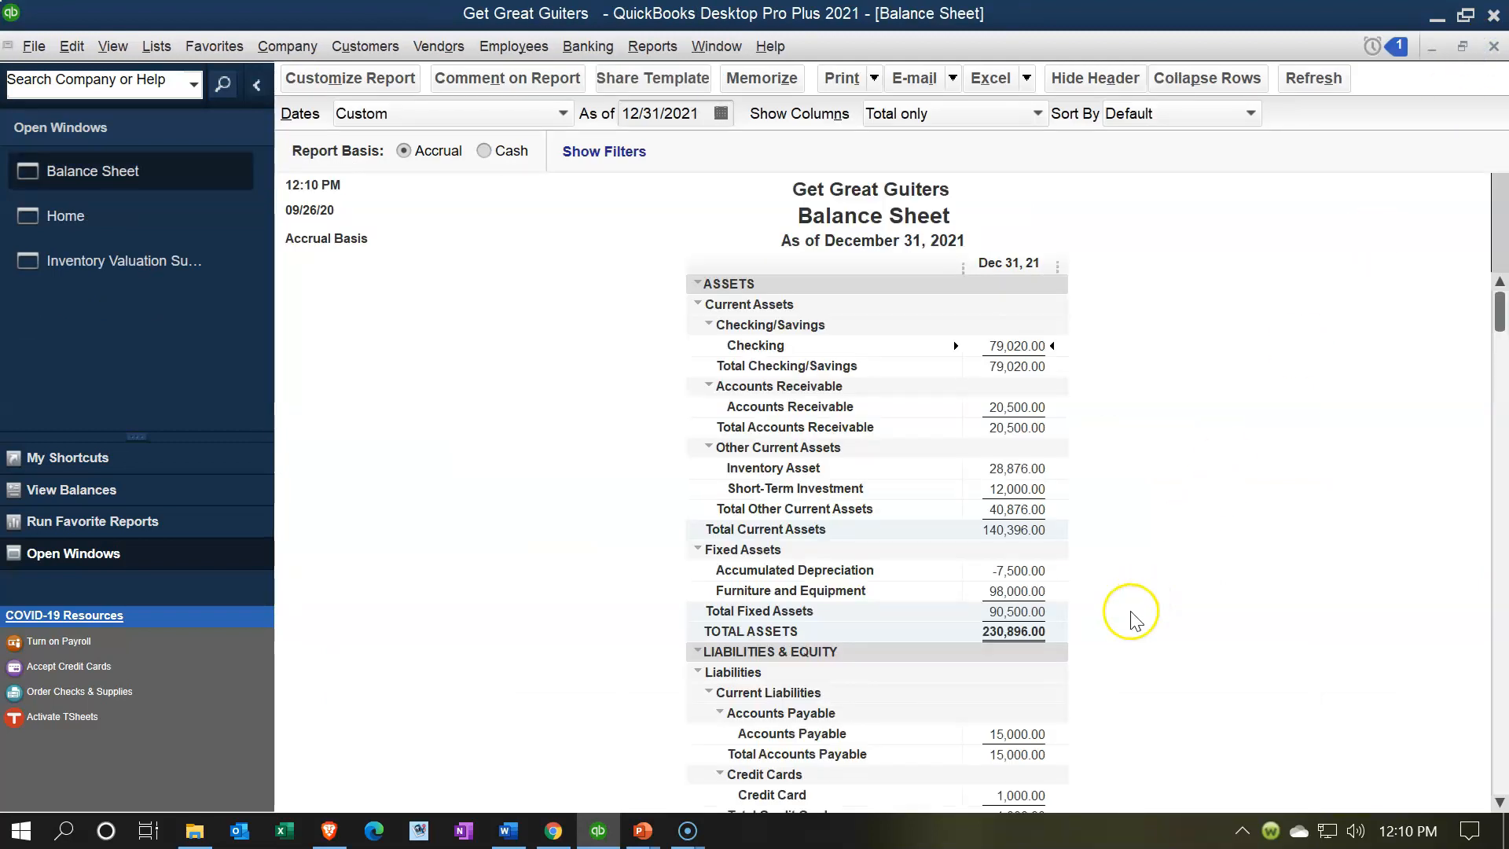
# Step: Drill down from the Inventory Asset balance to examine the Gibson SG check transaction, and return to the balance sheet
pyautogui.click(999, 466)
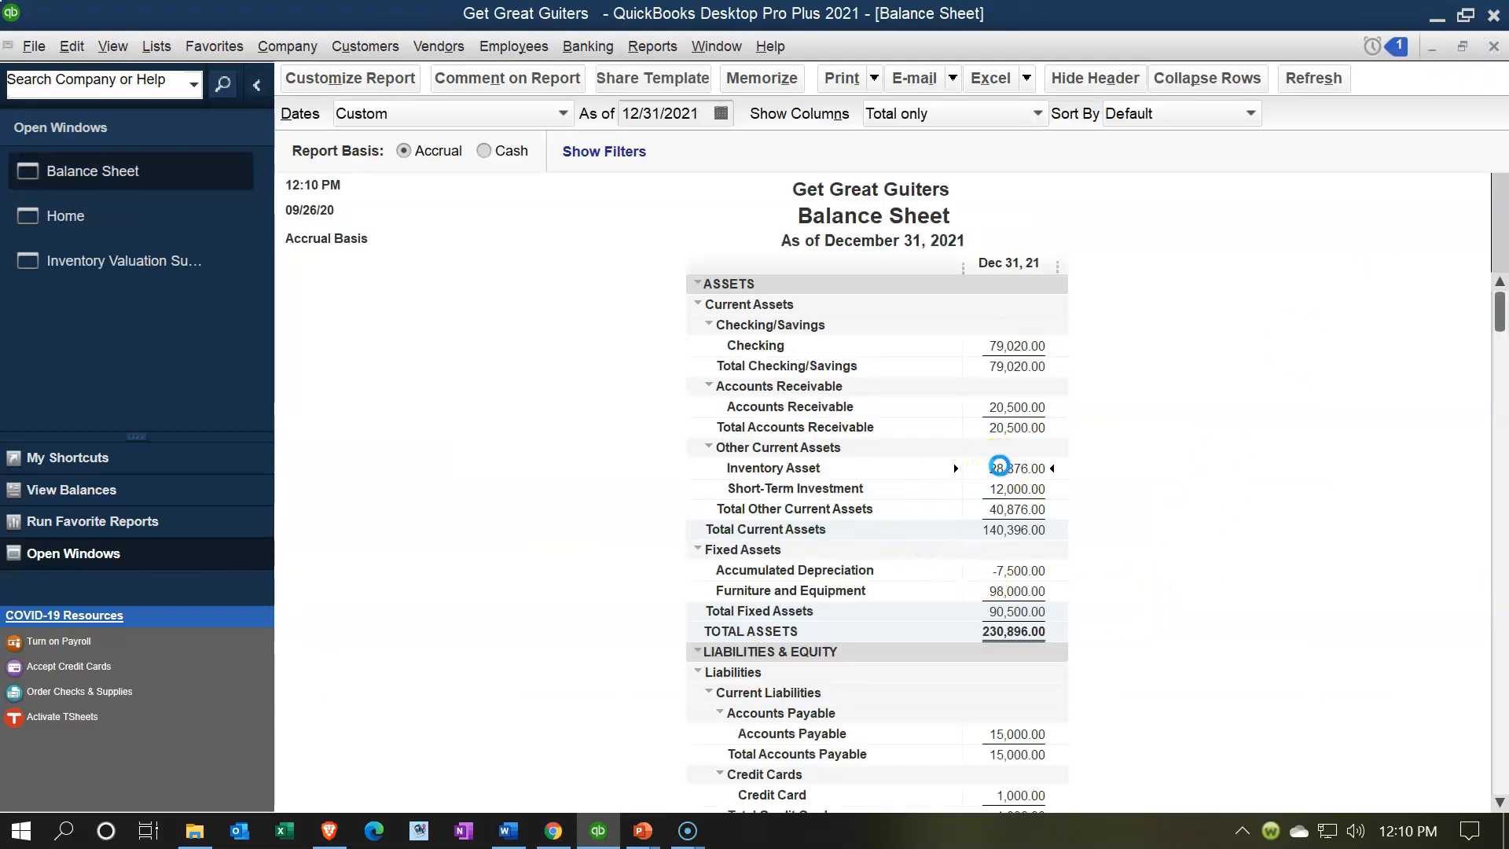
pyautogui.doubleClick(999, 468)
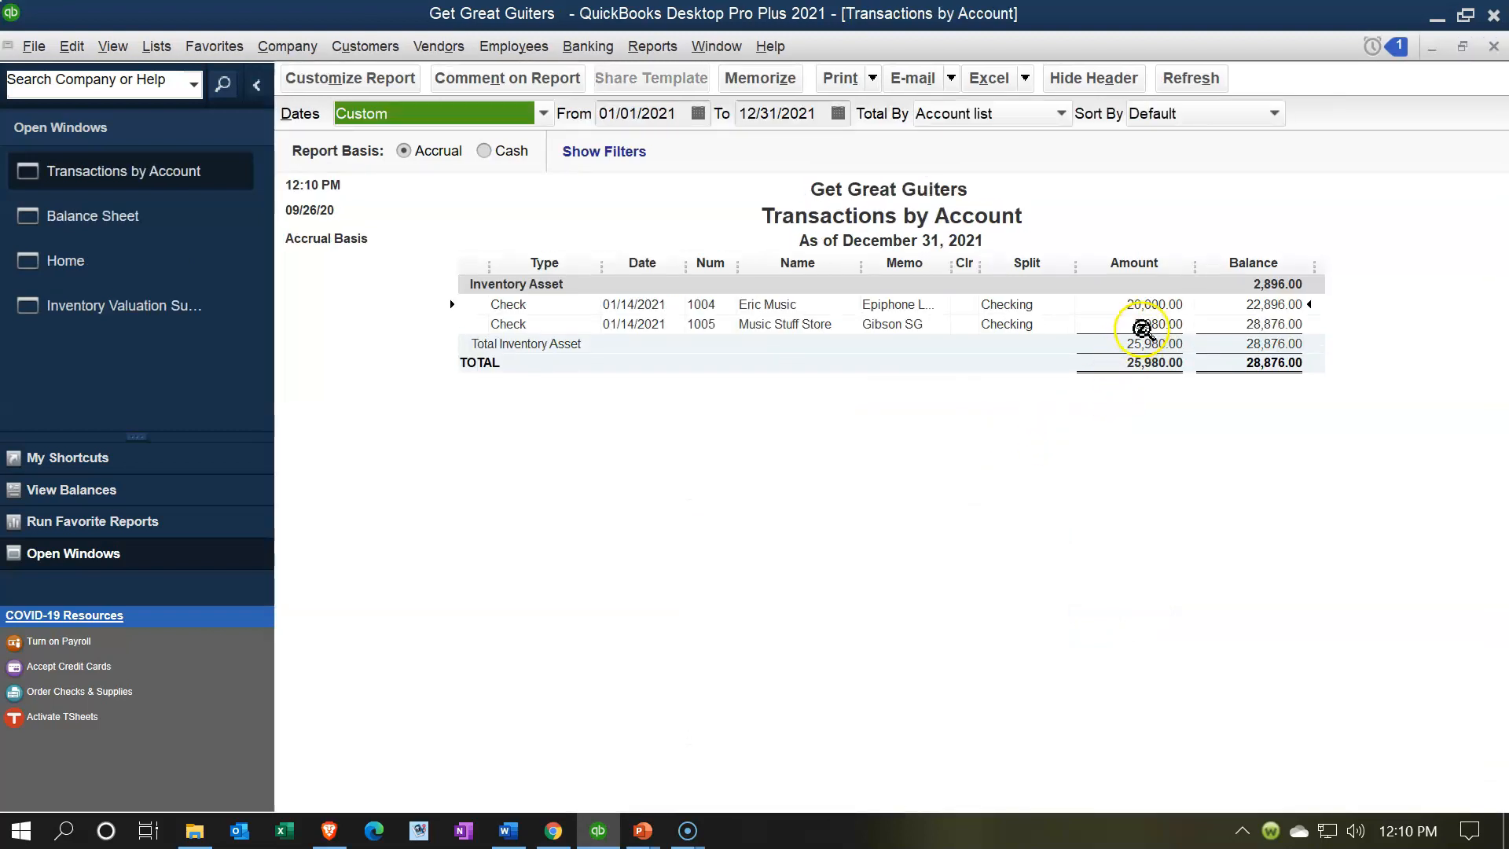
pyautogui.click(1142, 326)
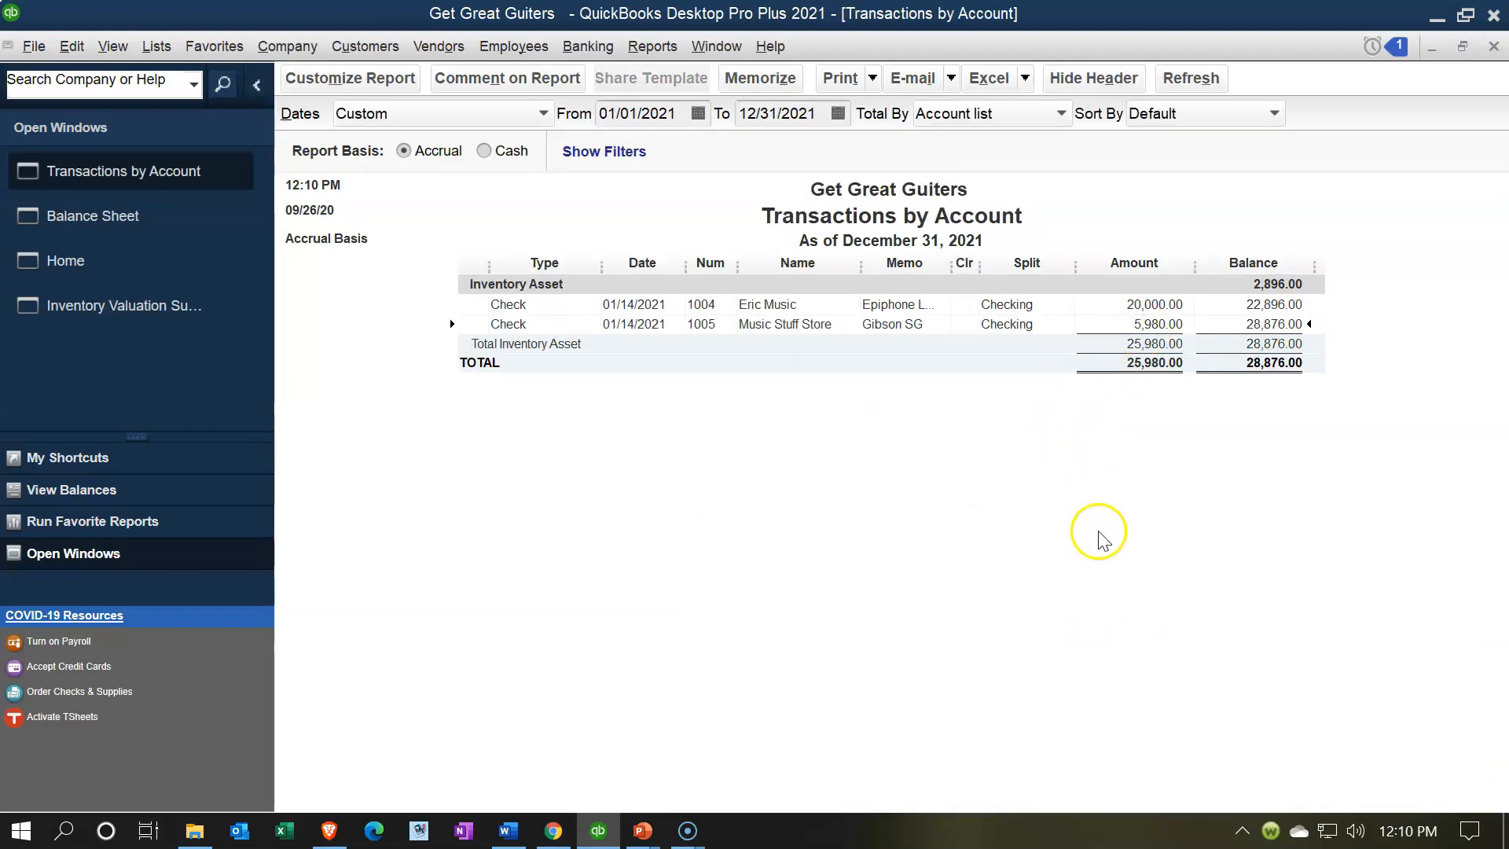
pyautogui.click(1493, 48)
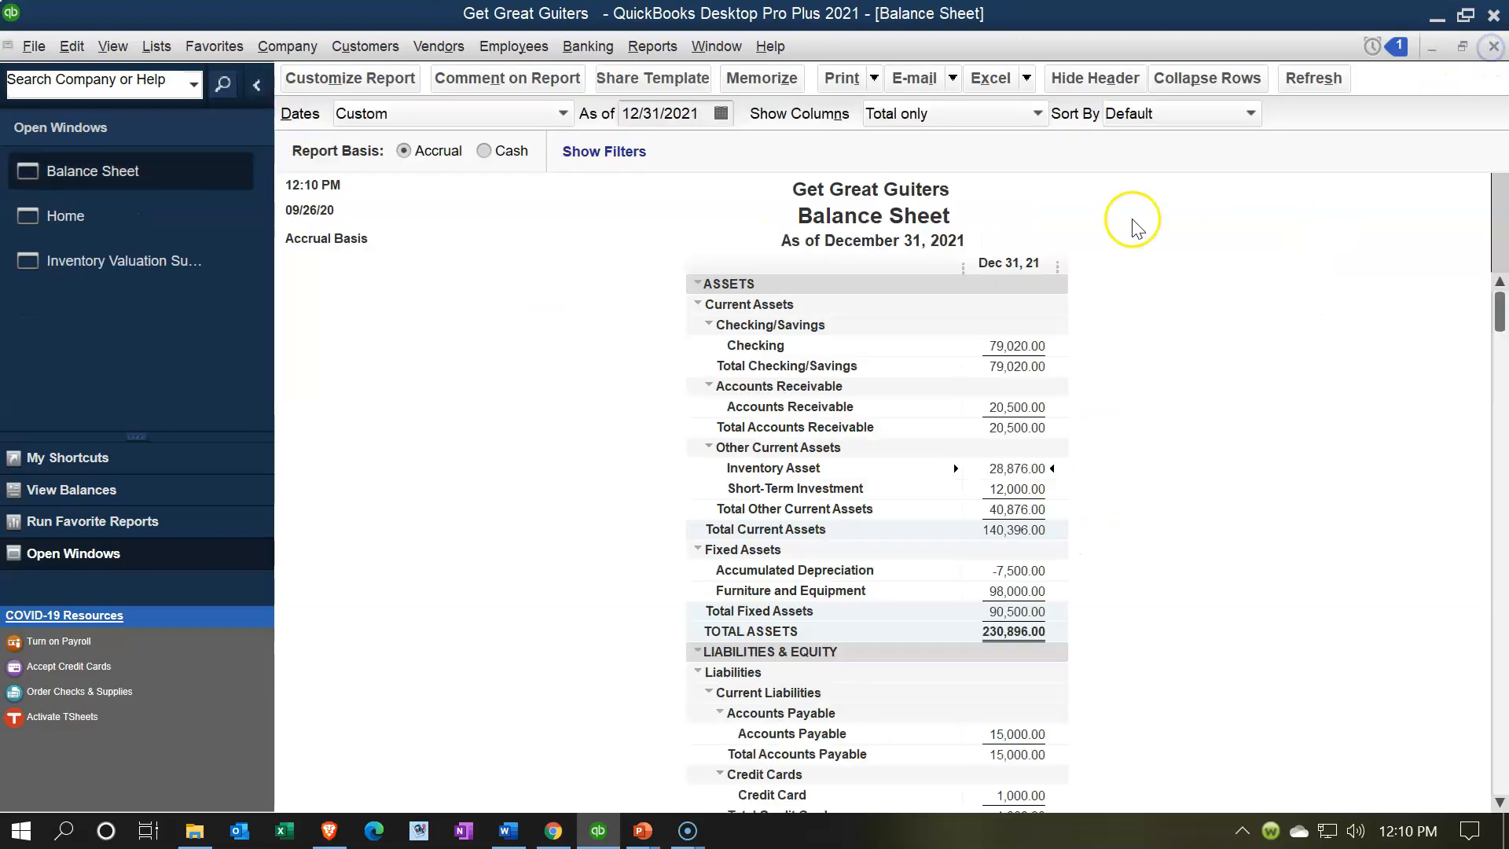
# Step: Check the Gibson SG quantity on hand in the Inventory Valuation Summary, and return to the balance sheet
pyautogui.click(93, 263)
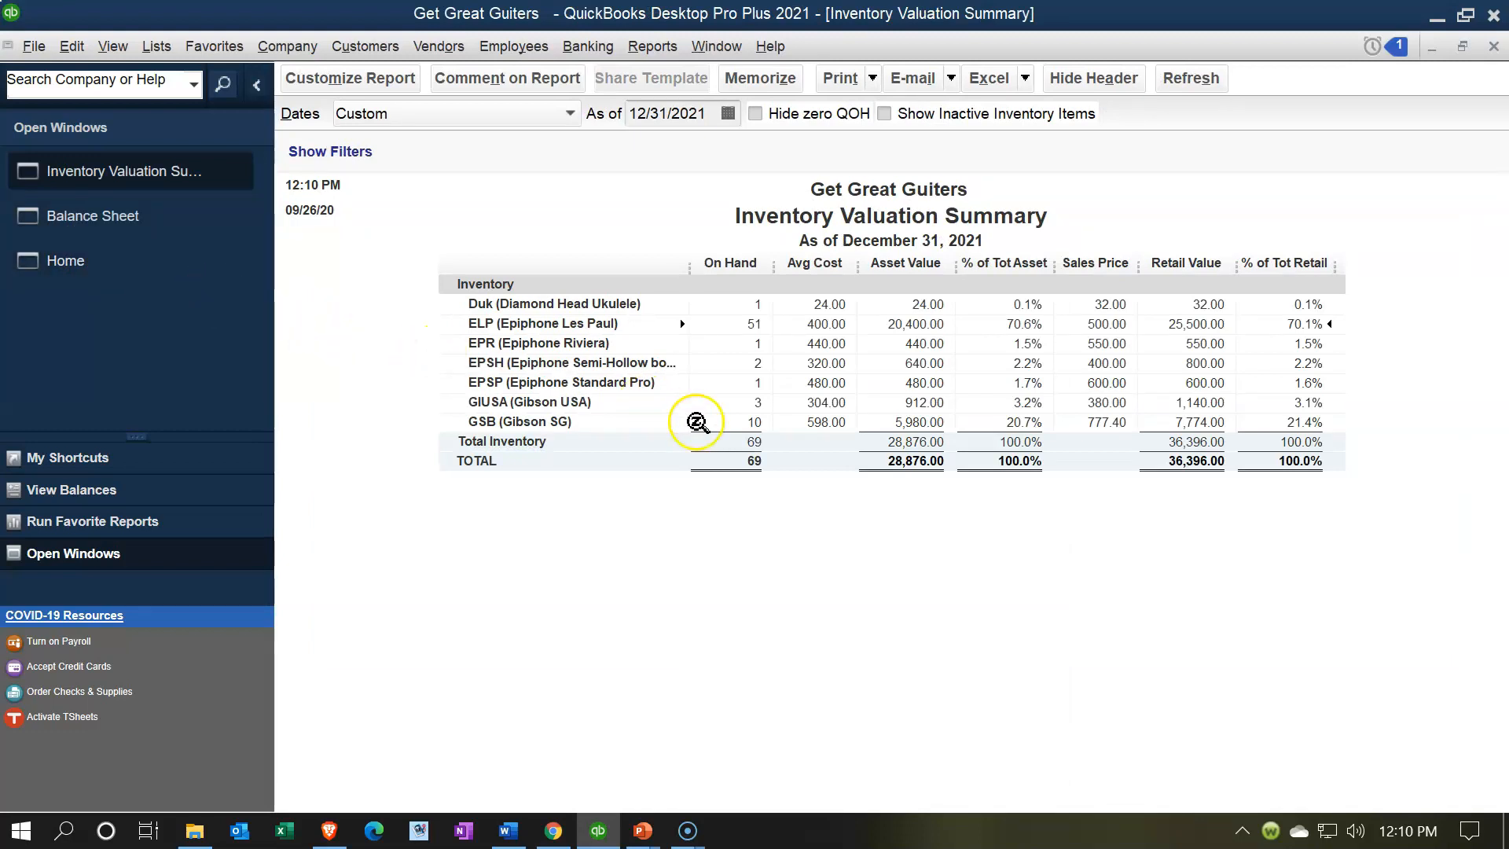
pyautogui.click(754, 423)
pyautogui.click(150, 225)
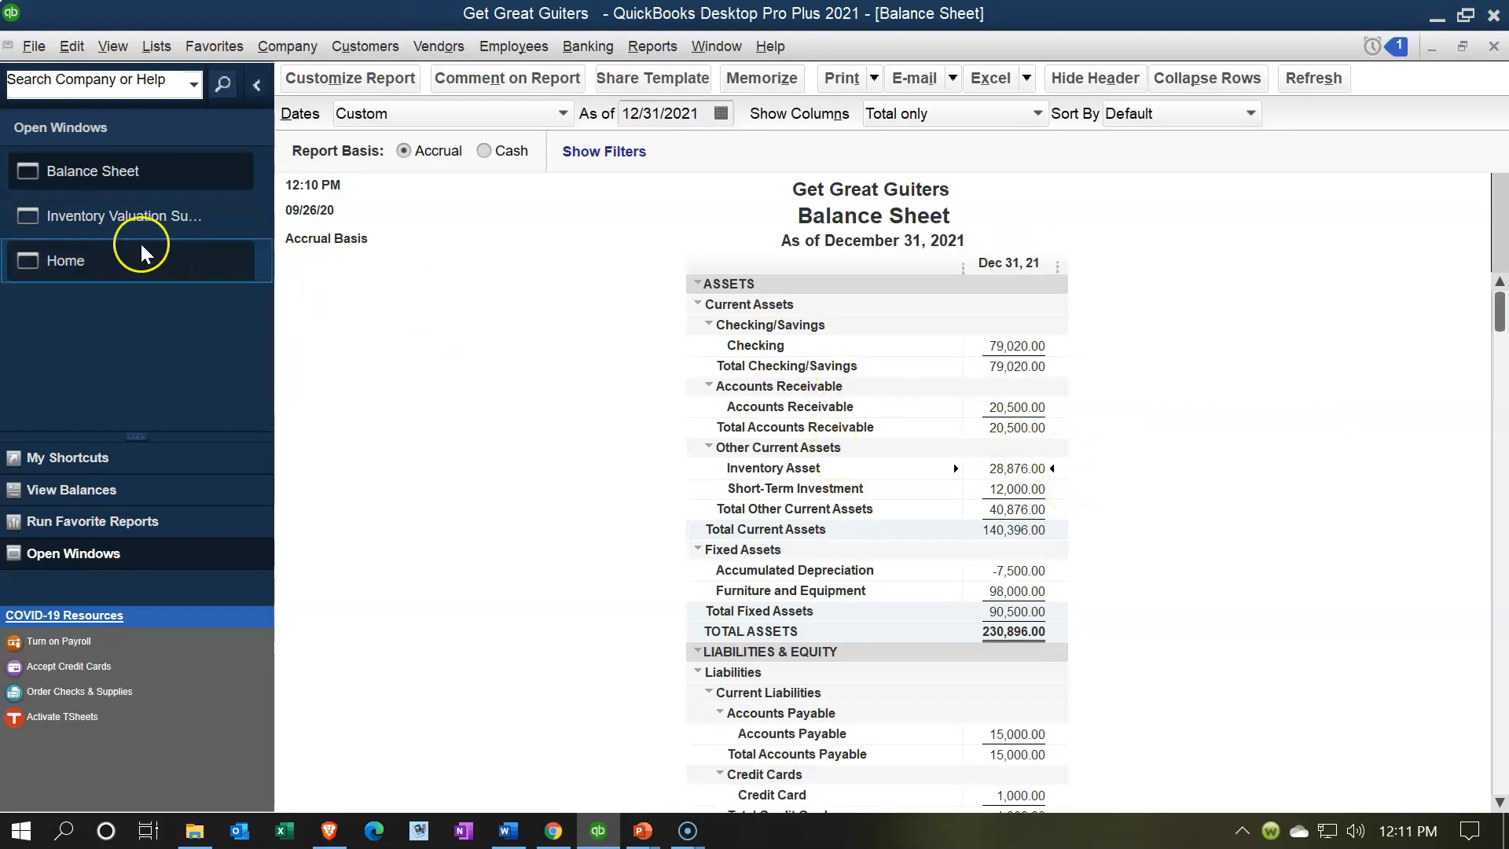
# Step: View the Home page's workflow chart, and return to the balance sheet to review its assets and liabilities
pyautogui.click(106, 270)
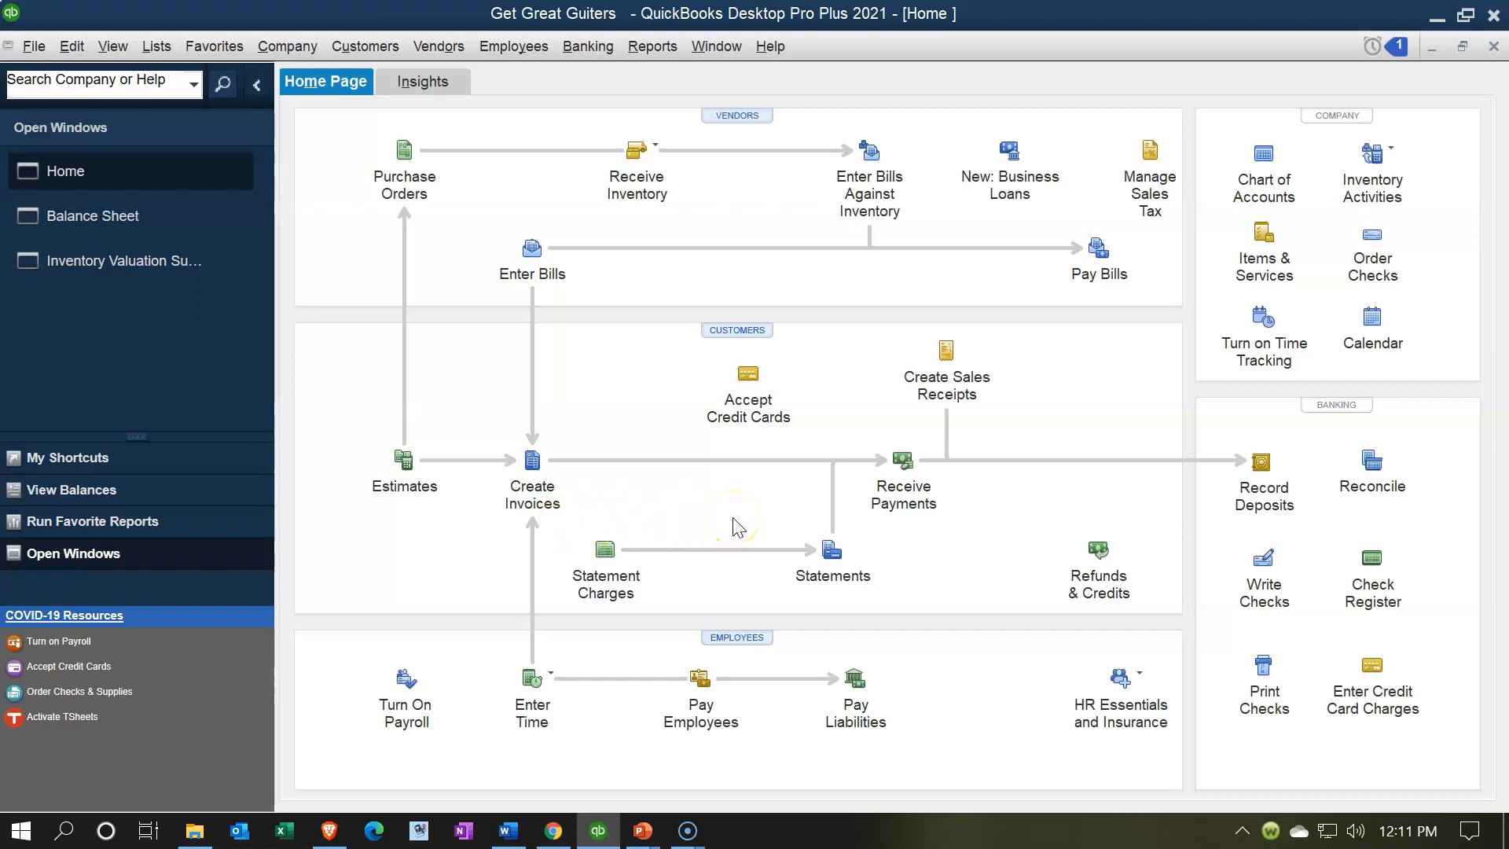
pyautogui.click(151, 213)
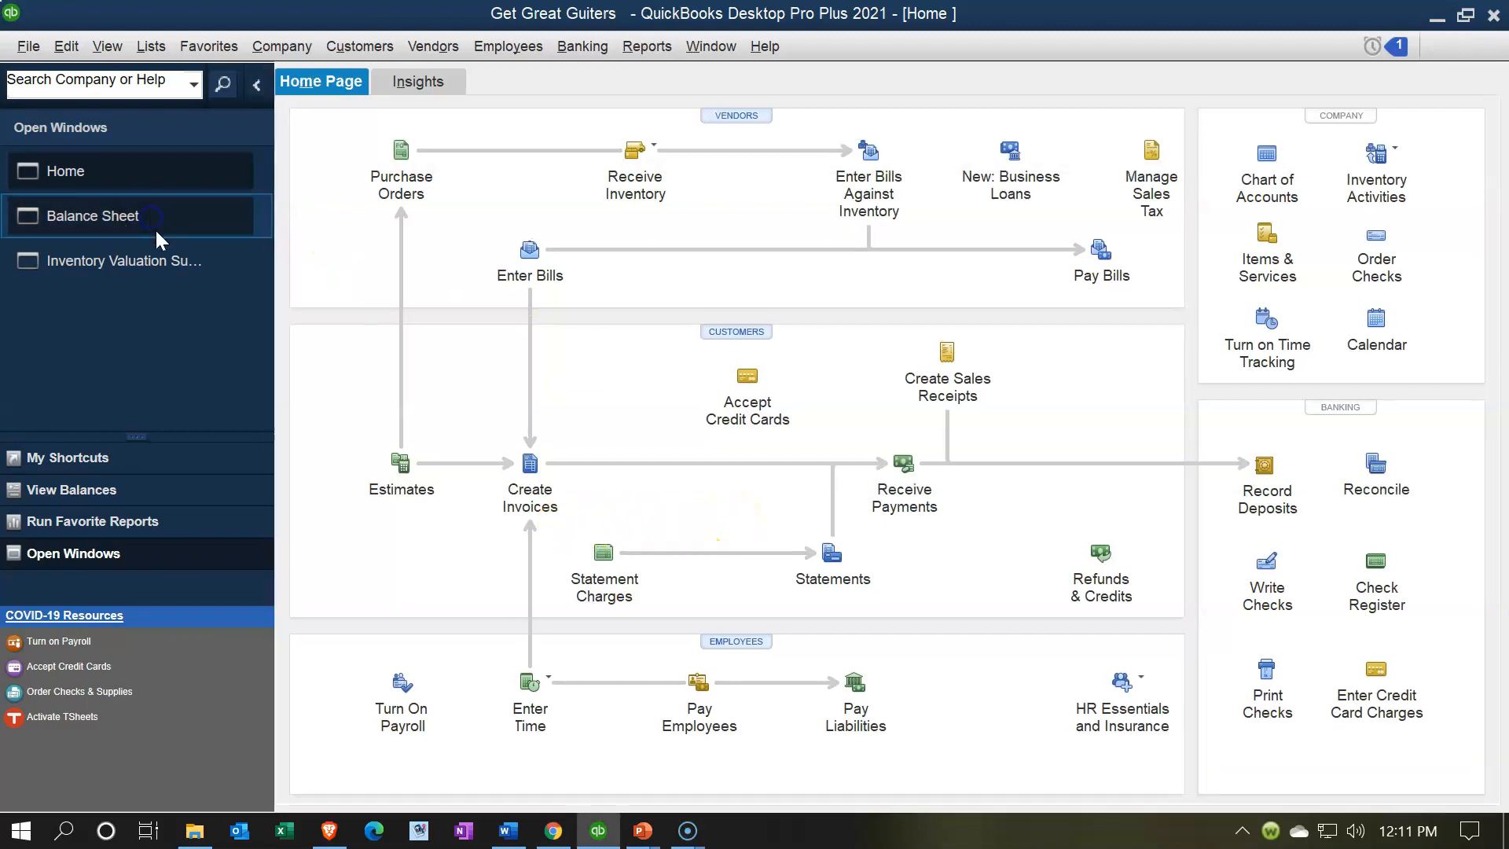
pyautogui.scroll(-5, 941, 381)
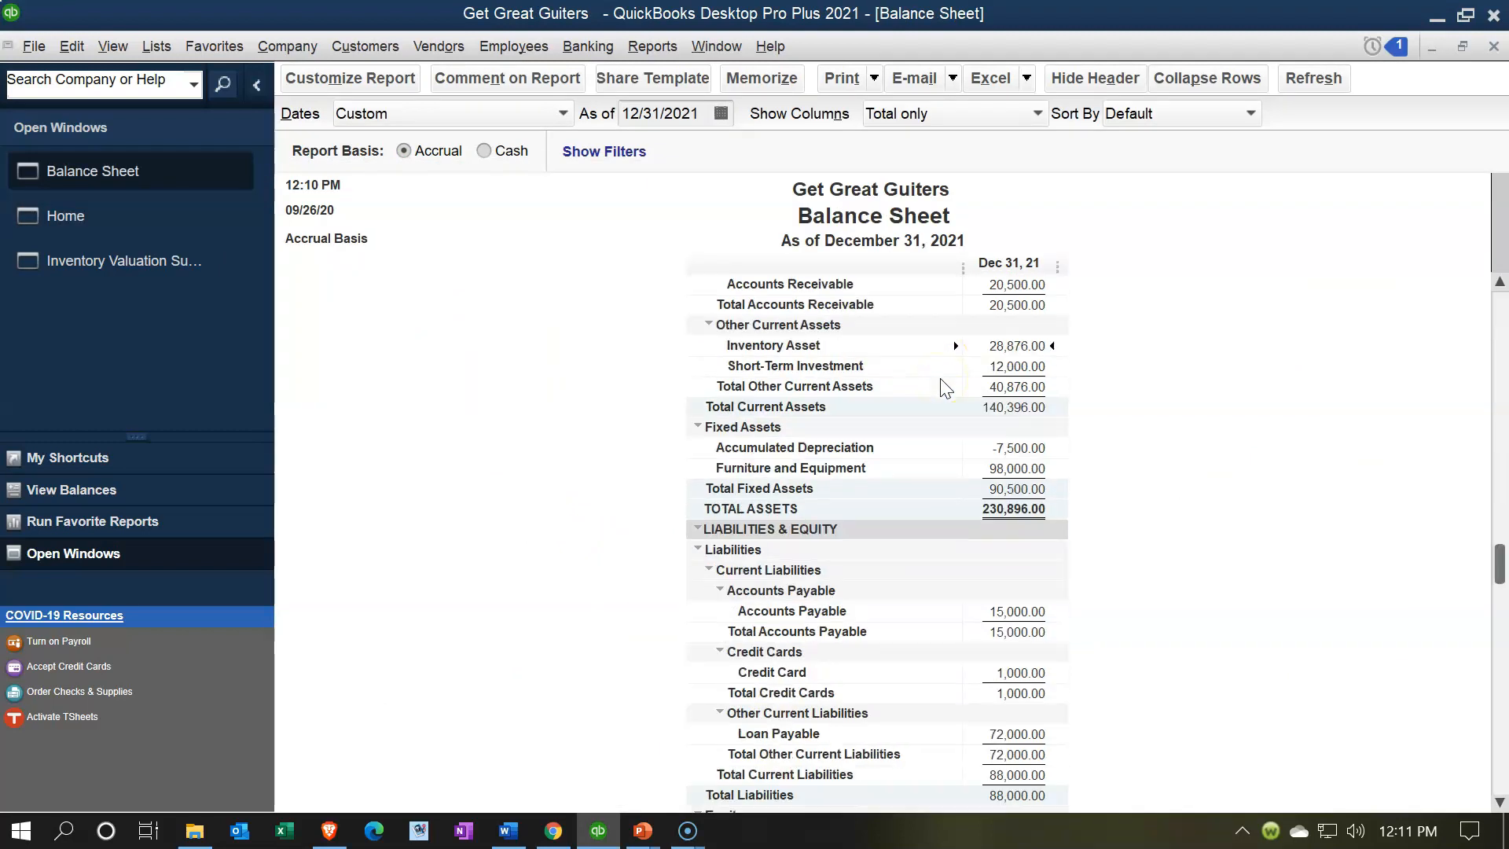
pyautogui.scroll(5, 940, 379)
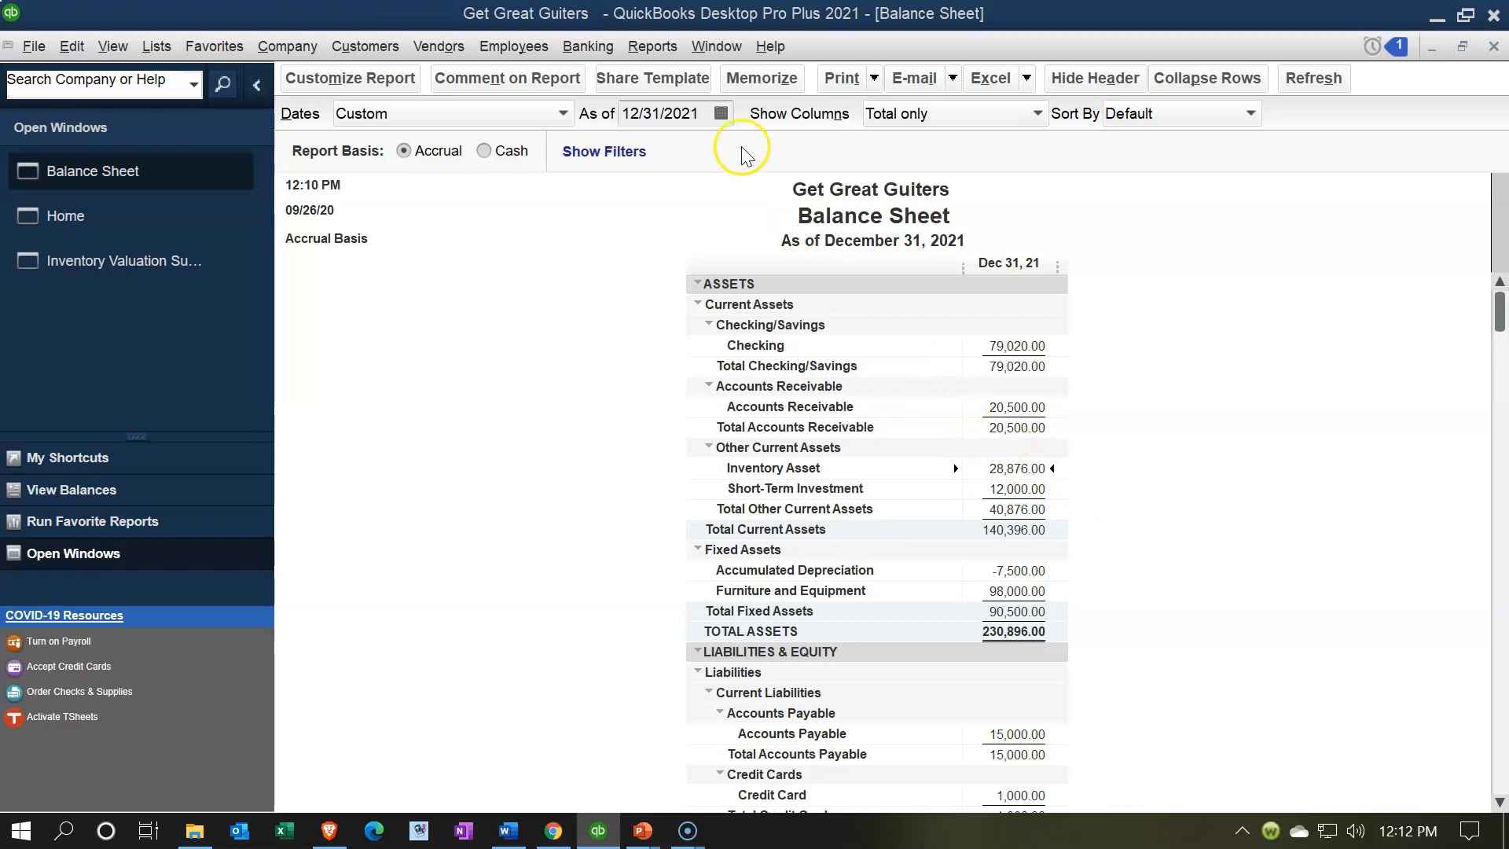
# Step: Open the Trial Balance report and set its date range from 01/01/2021 to 12/31/2021
pyautogui.click(654, 47)
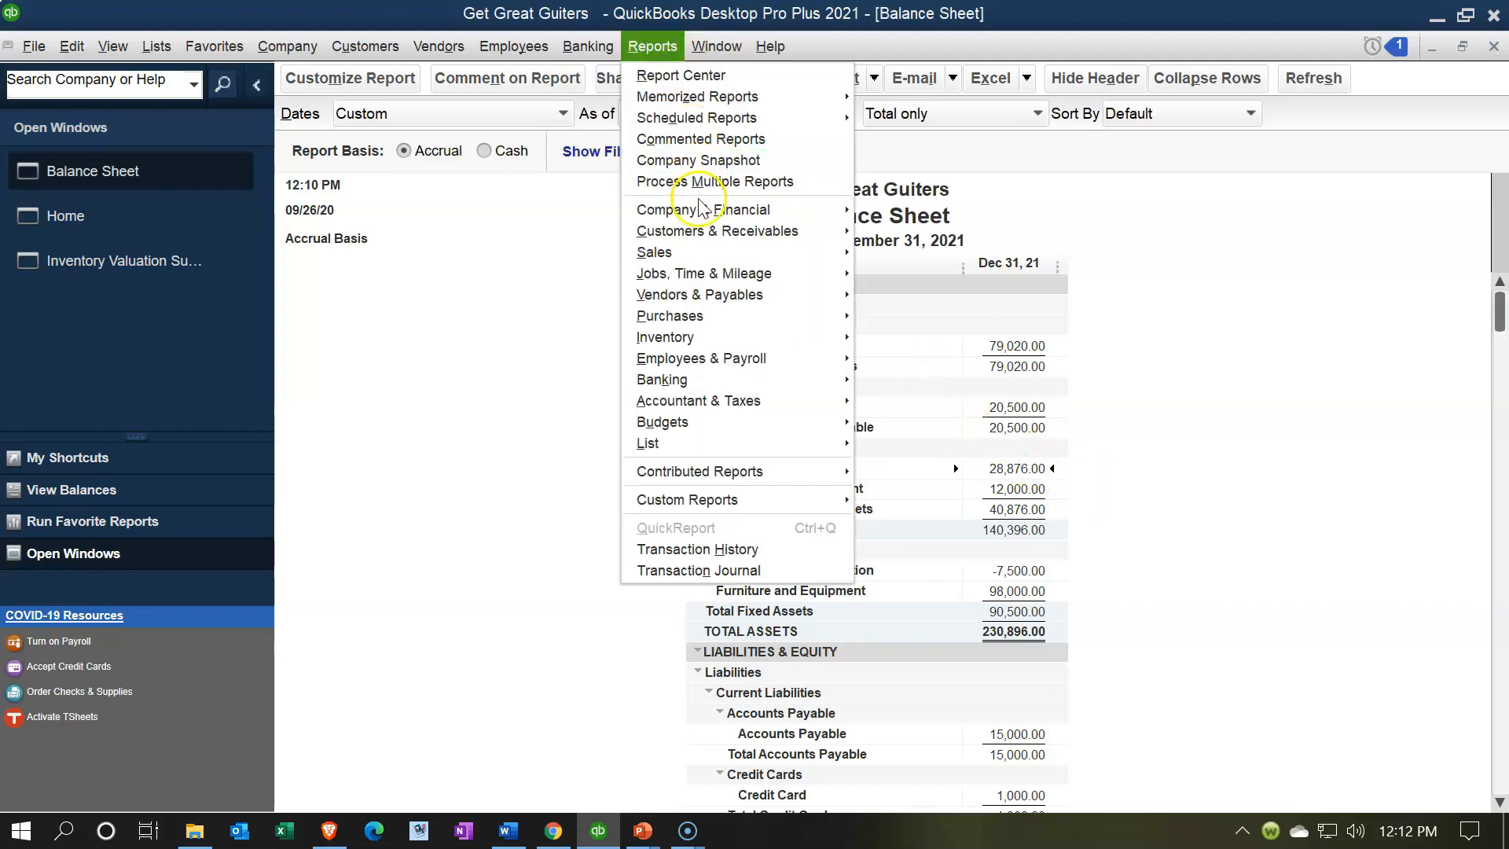
pyautogui.click(790, 209)
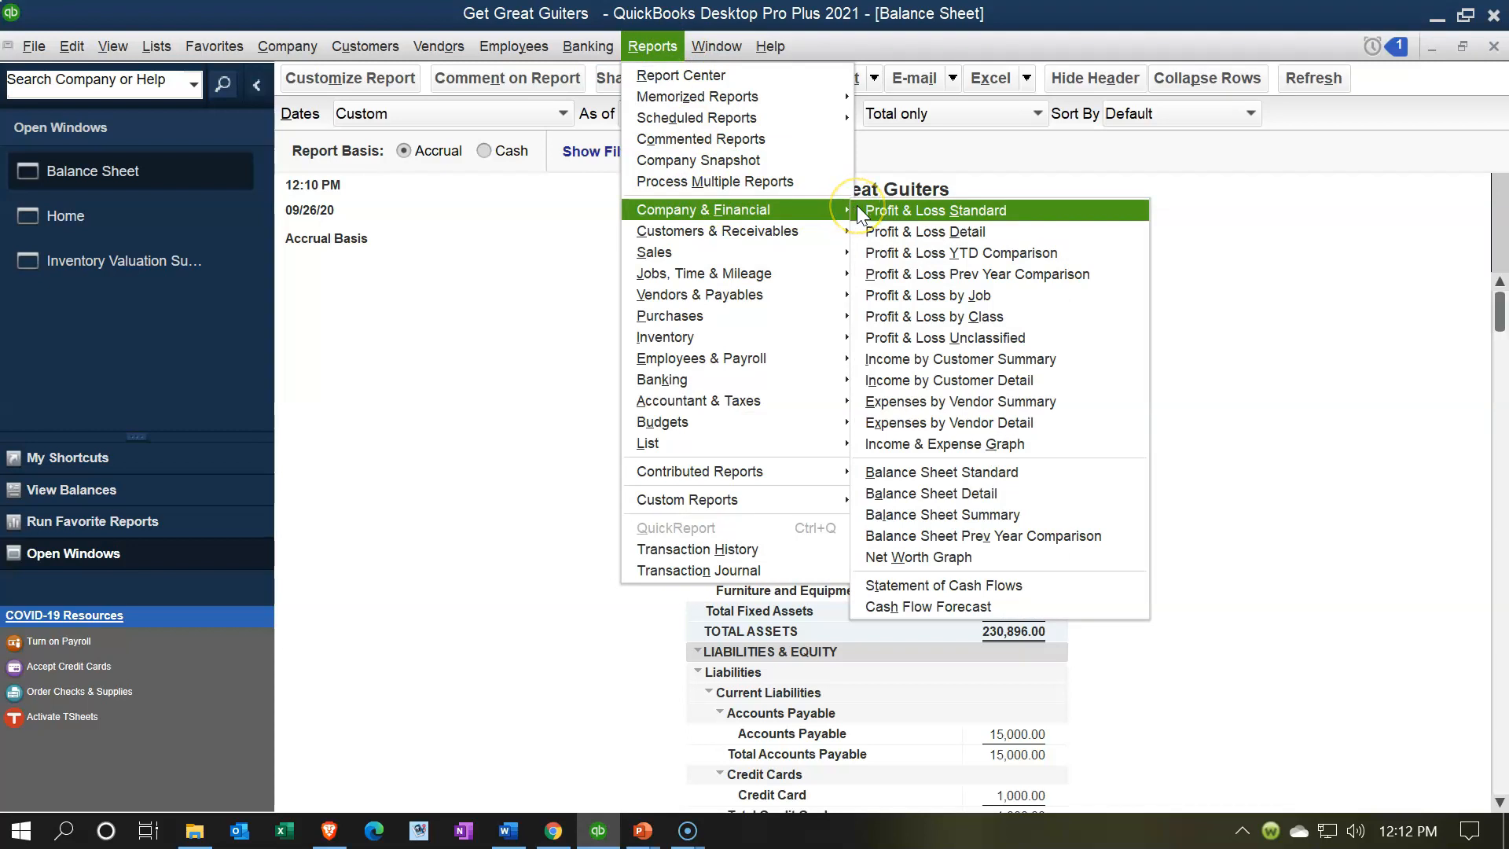
pyautogui.moveTo(819, 397)
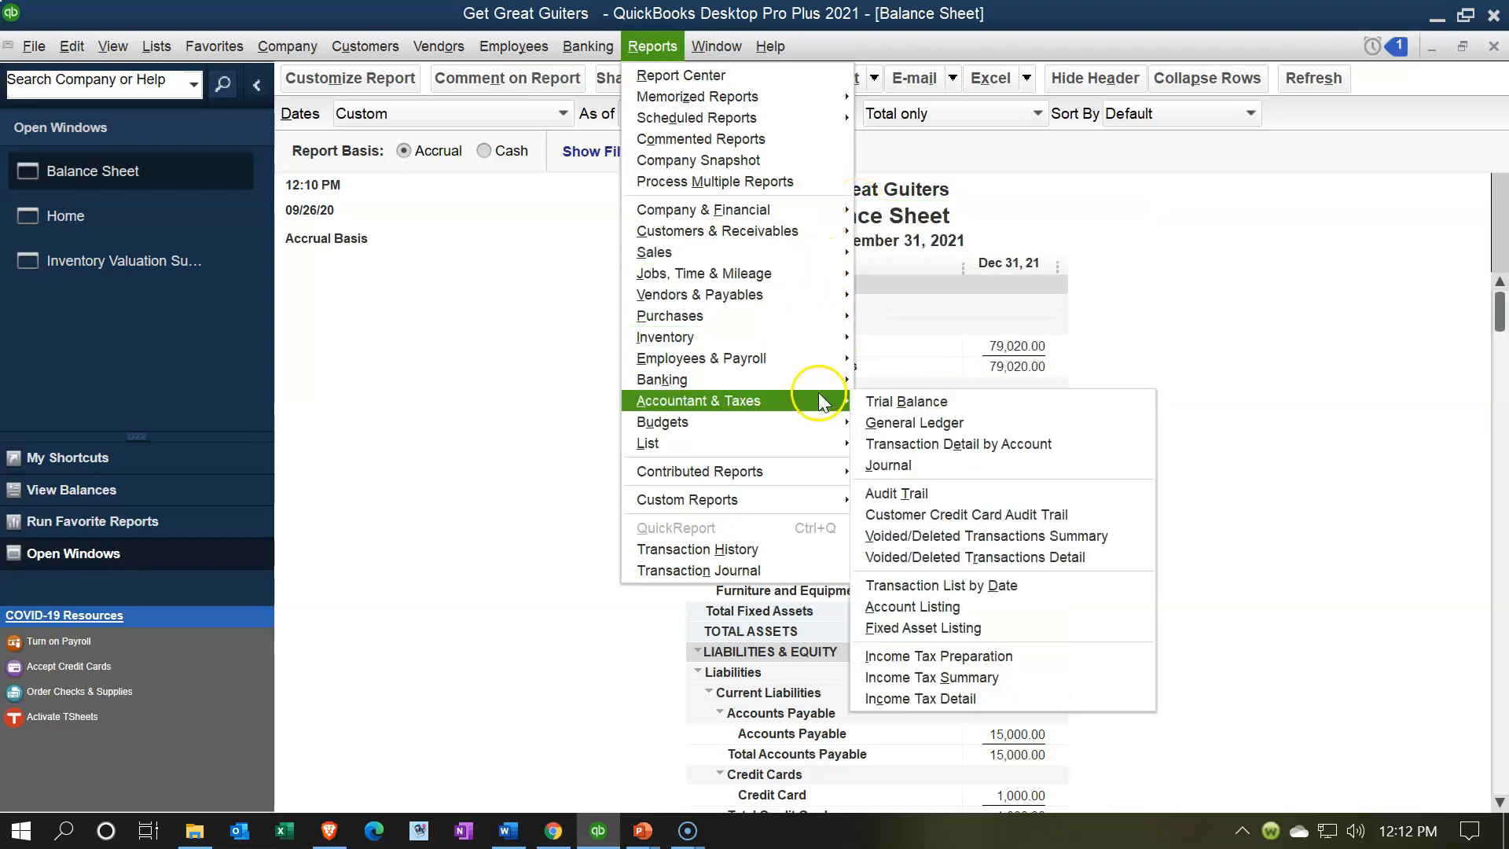
pyautogui.click(879, 399)
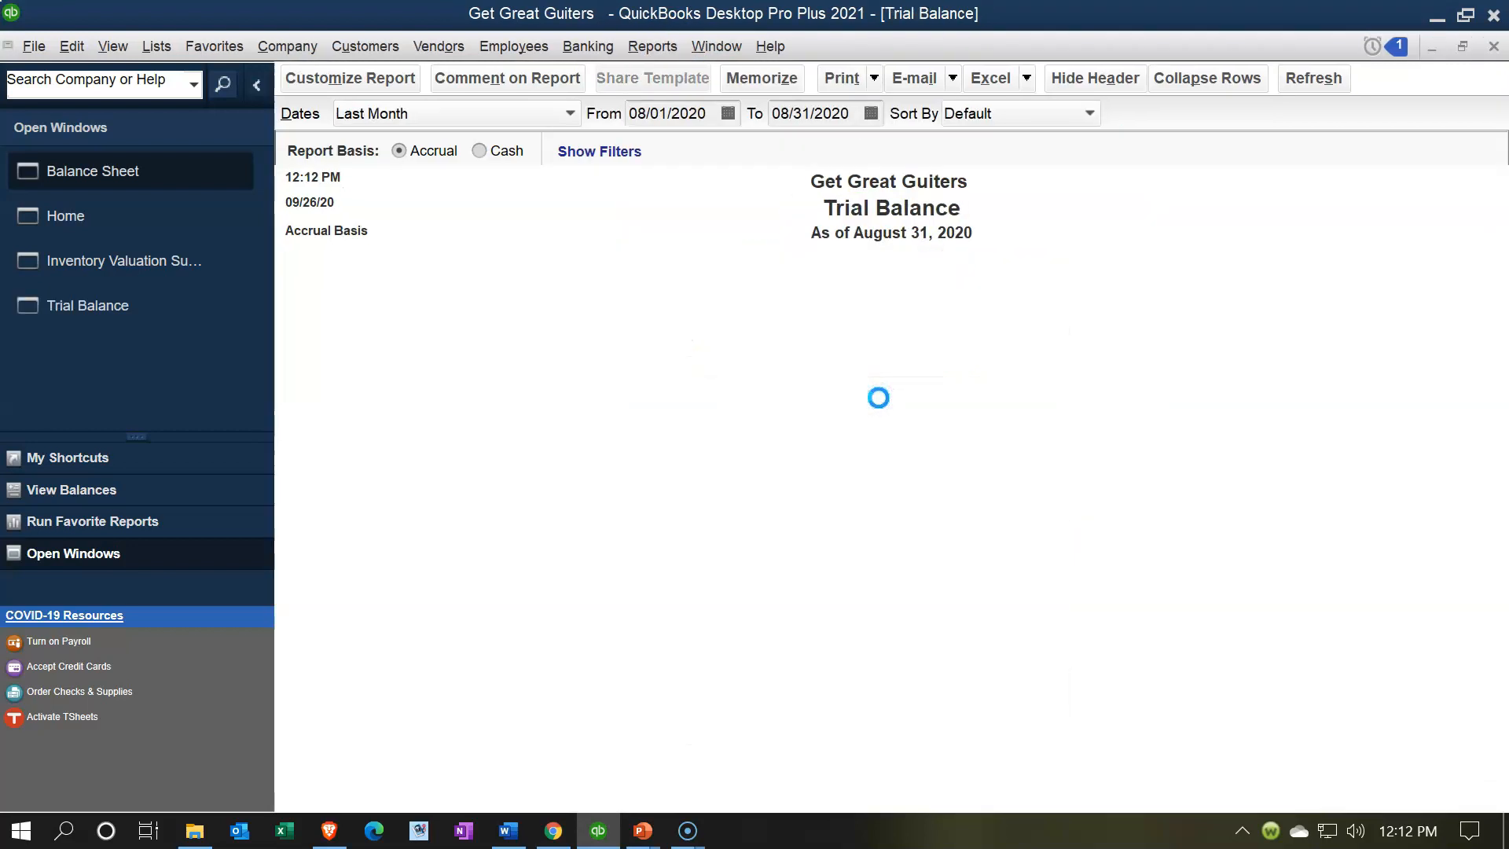
pyautogui.write('01012021')
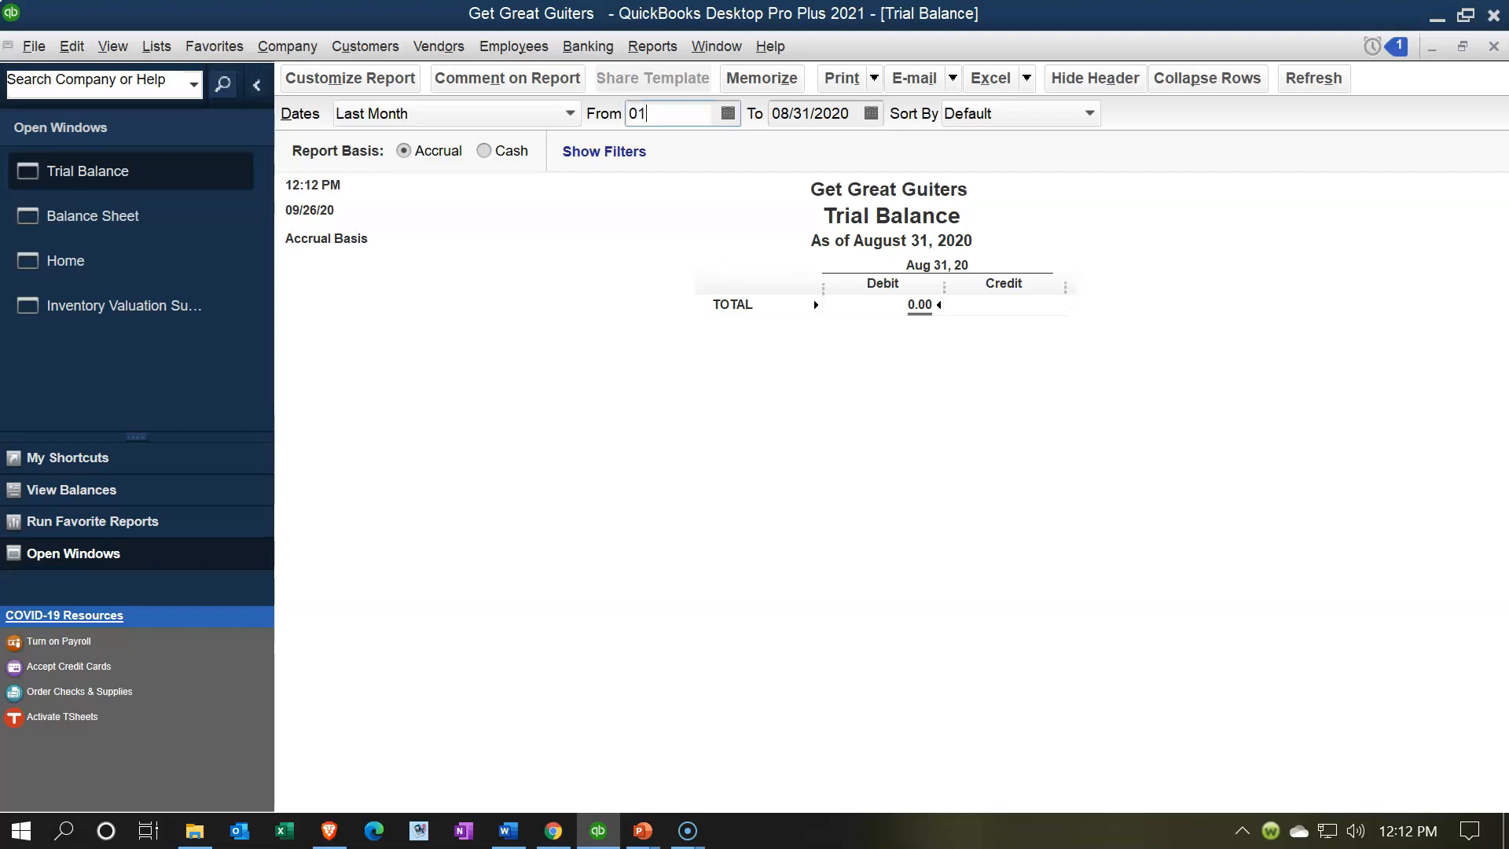
pyautogui.press('Tab')
pyautogui.write('12/31/2021')
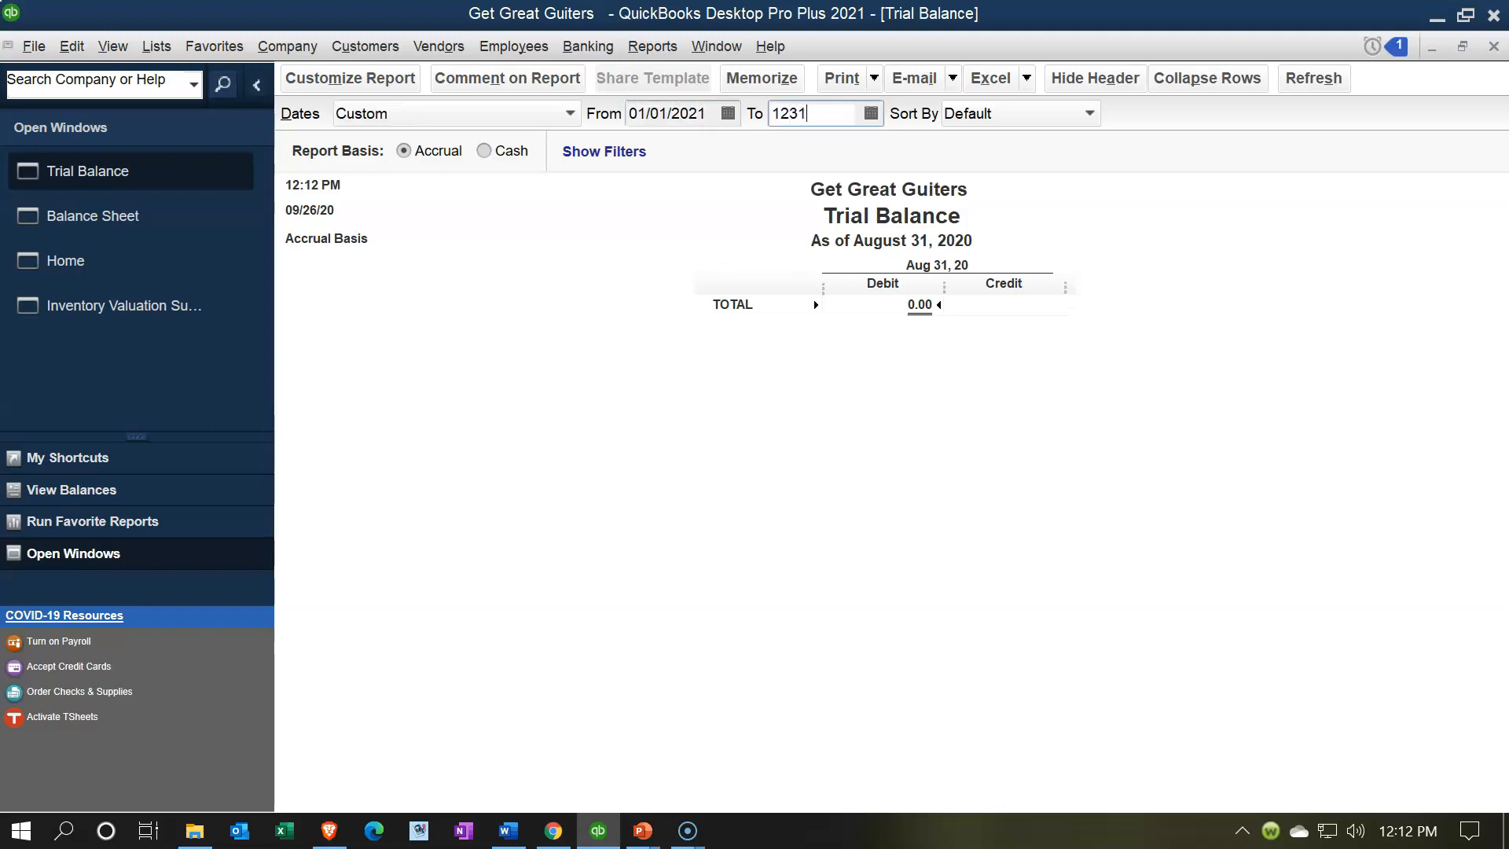
pyautogui.press('Tab')
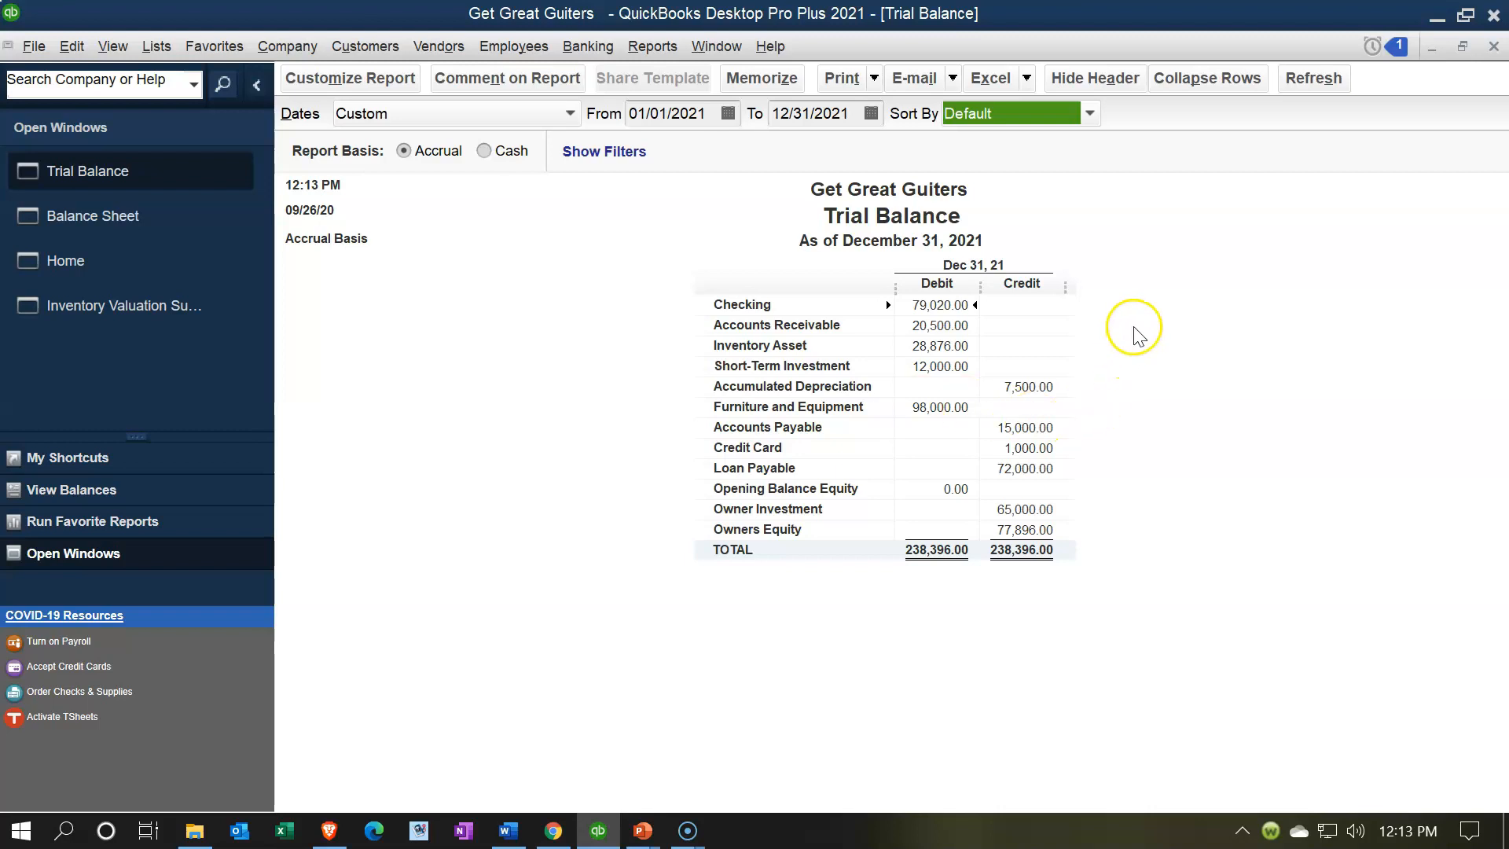